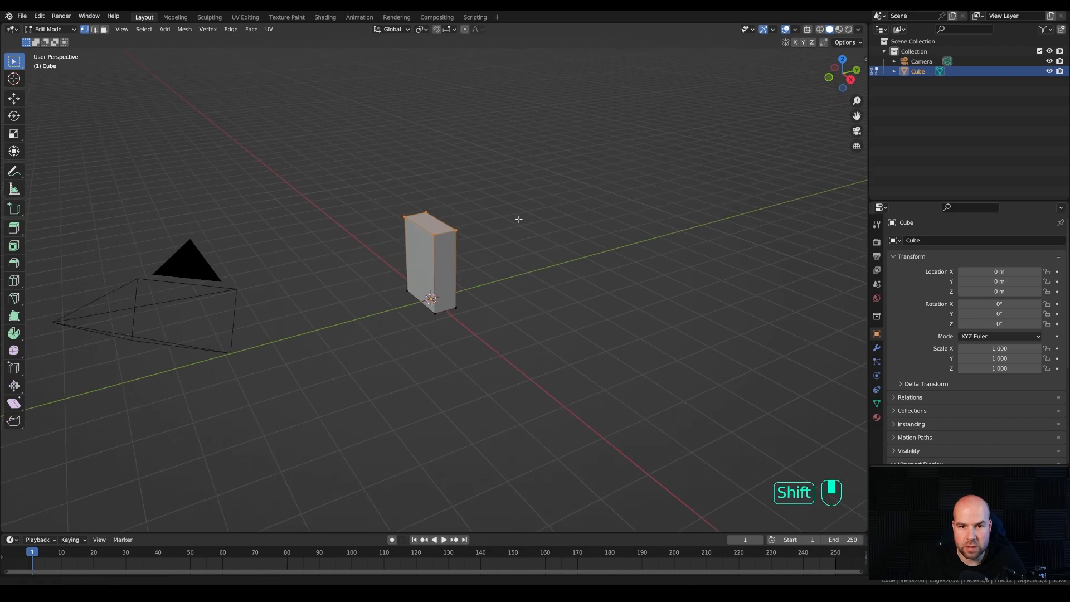
# Lower the box's selected top face about 0.9 m along the global Z axis
pyautogui.press('g')
pyautogui.press('z')
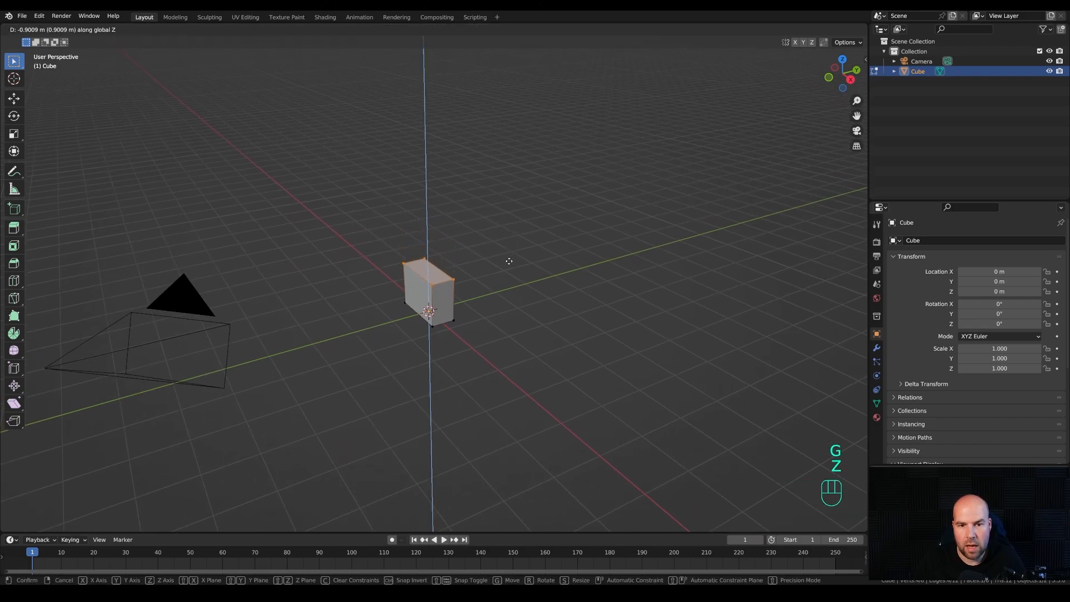
pyautogui.click(511, 282)
pyautogui.scroll(5, 511, 282)
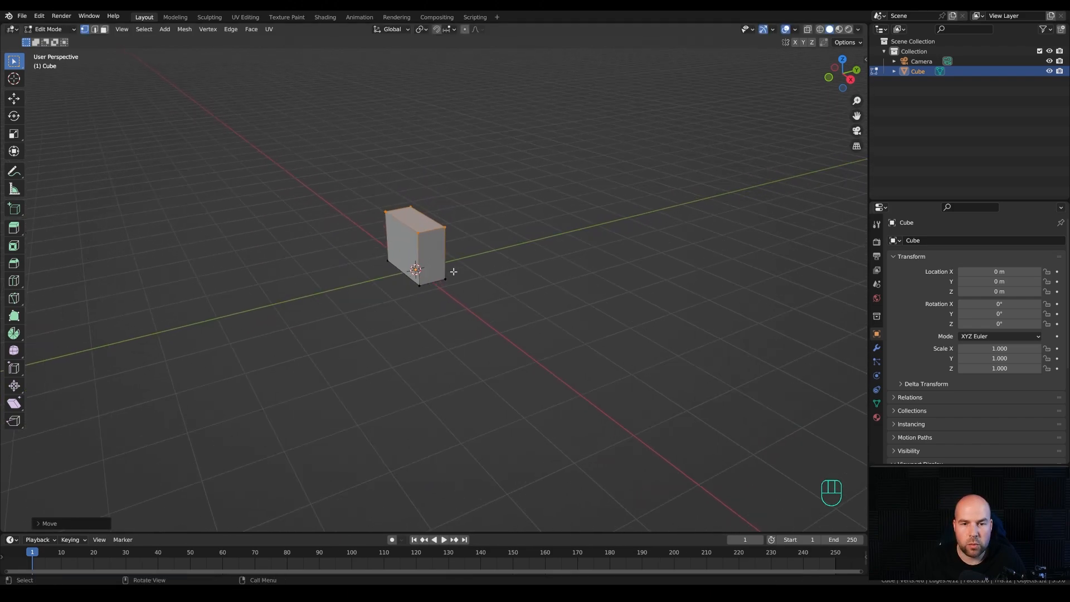
pyautogui.keyDown('shift'); pyautogui.moveTo(470, 245); pyautogui.dragTo(523, 303, button='middle'); pyautogui.keyUp('shift')
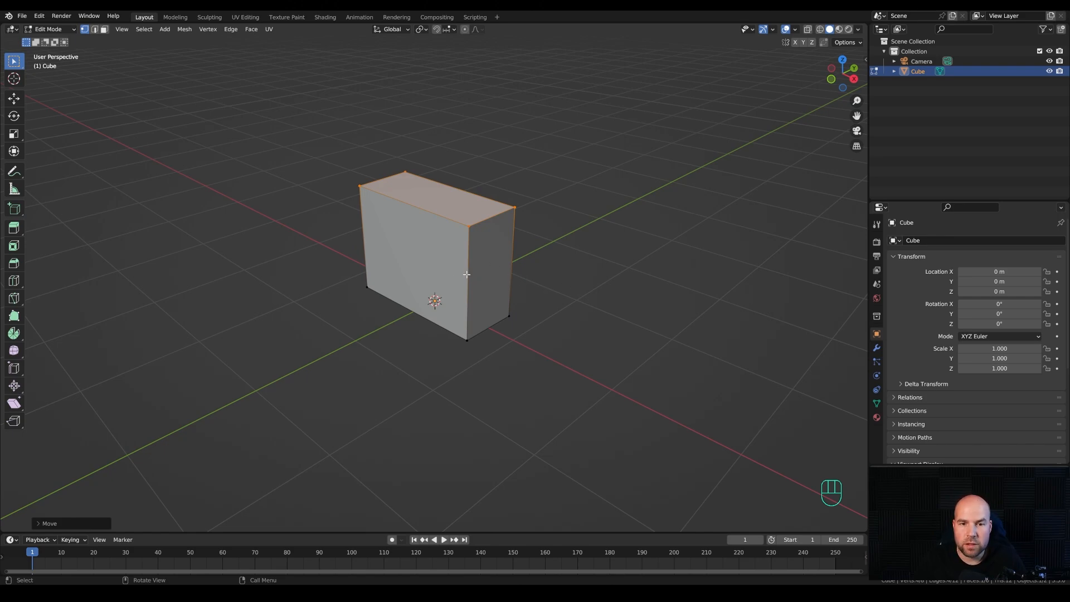
pyautogui.moveTo(466, 274); pyautogui.dragTo(387, 242, button='middle')
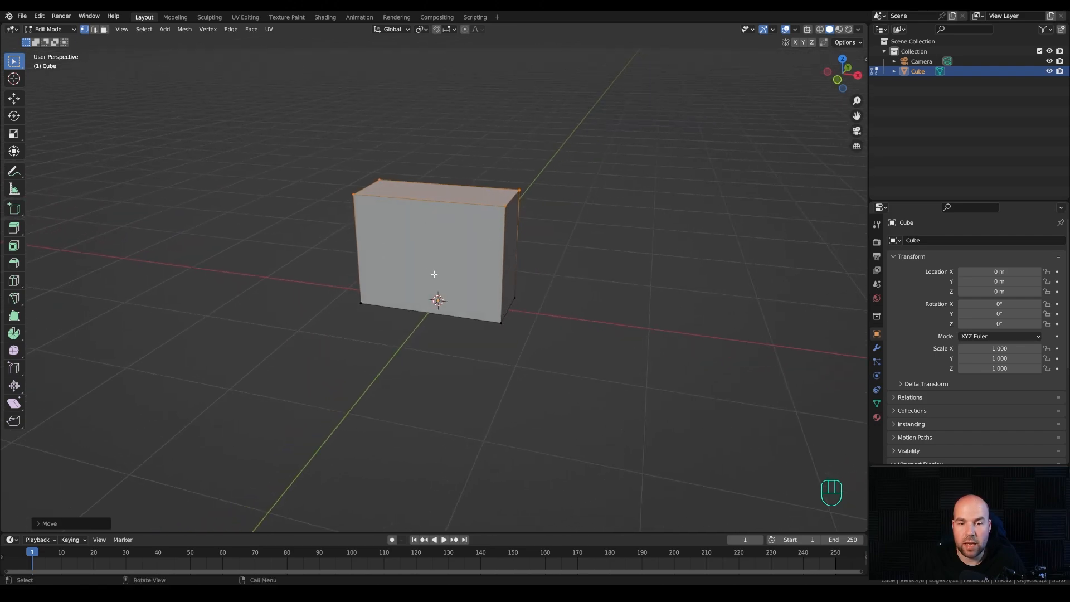
# Look up the LoopTools add-on in the preferences by filtering the add-ons for "loop"
pyautogui.click(39, 16)
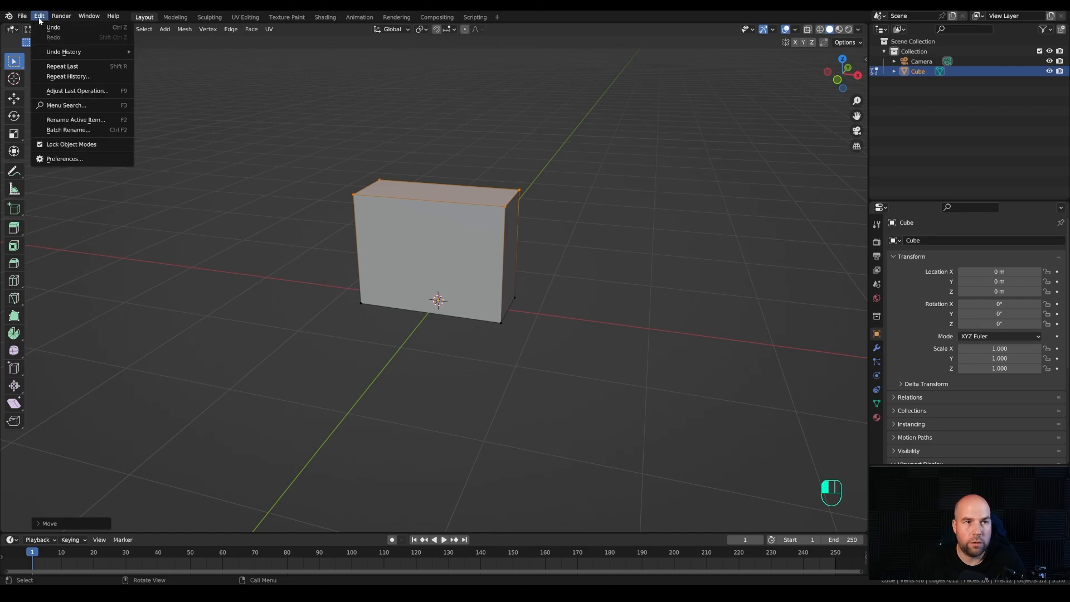
pyautogui.click(67, 160)
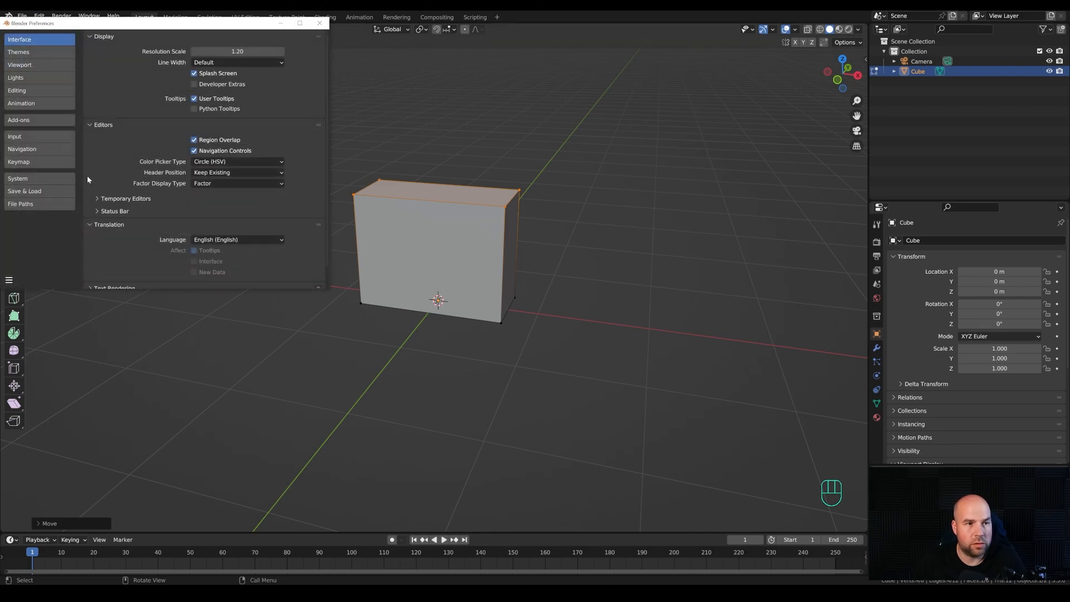
pyautogui.click(32, 120)
pyautogui.click(272, 52)
pyautogui.write('loop')
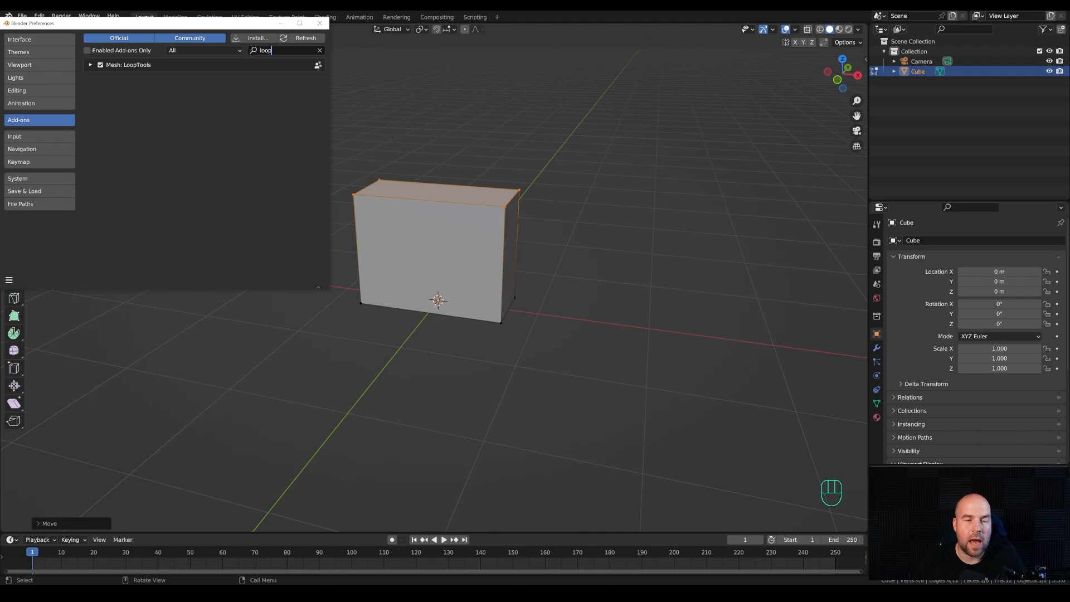
# Filter the add-ons for "extr" to check the Extra Objects add-ons and close the preferences
pyautogui.press('BackSpace')
pyautogui.press('BackSpace')
pyautogui.press('BackSpace')
pyautogui.press('BackSpace')
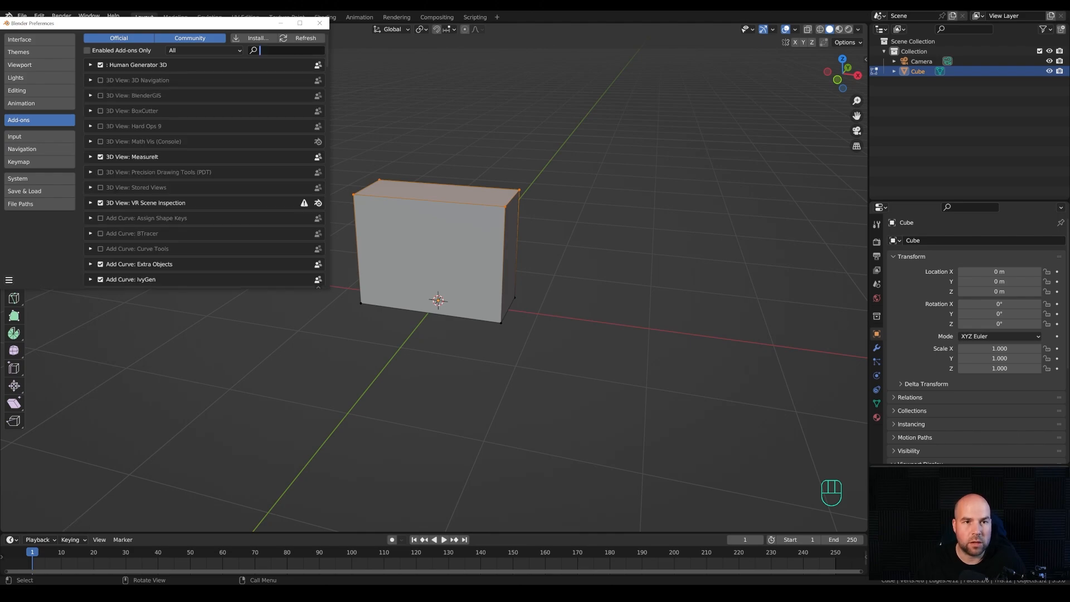
pyautogui.write('extr')
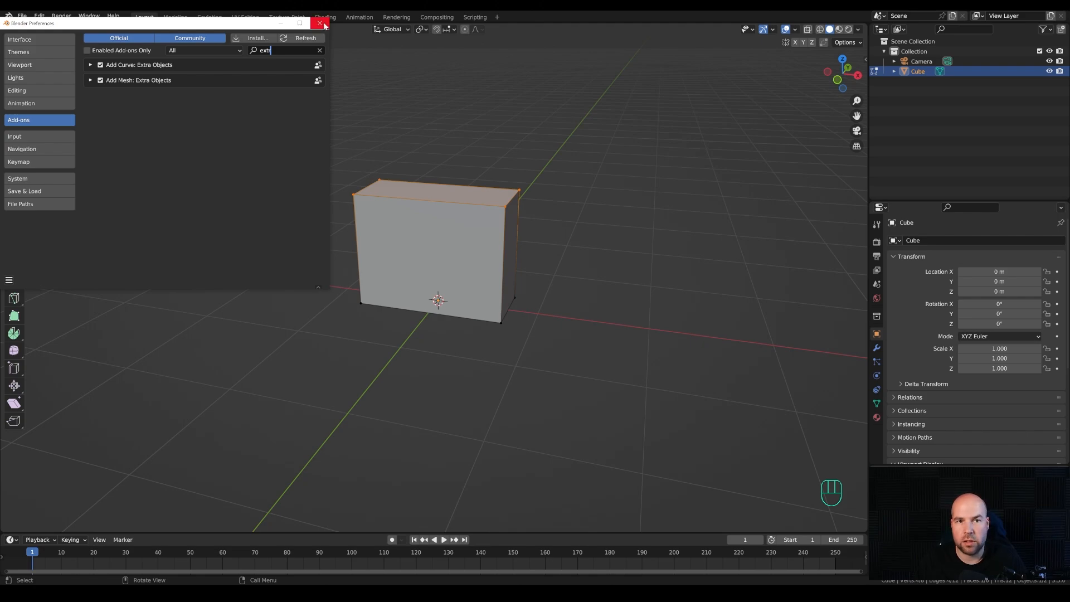
pyautogui.click(320, 23)
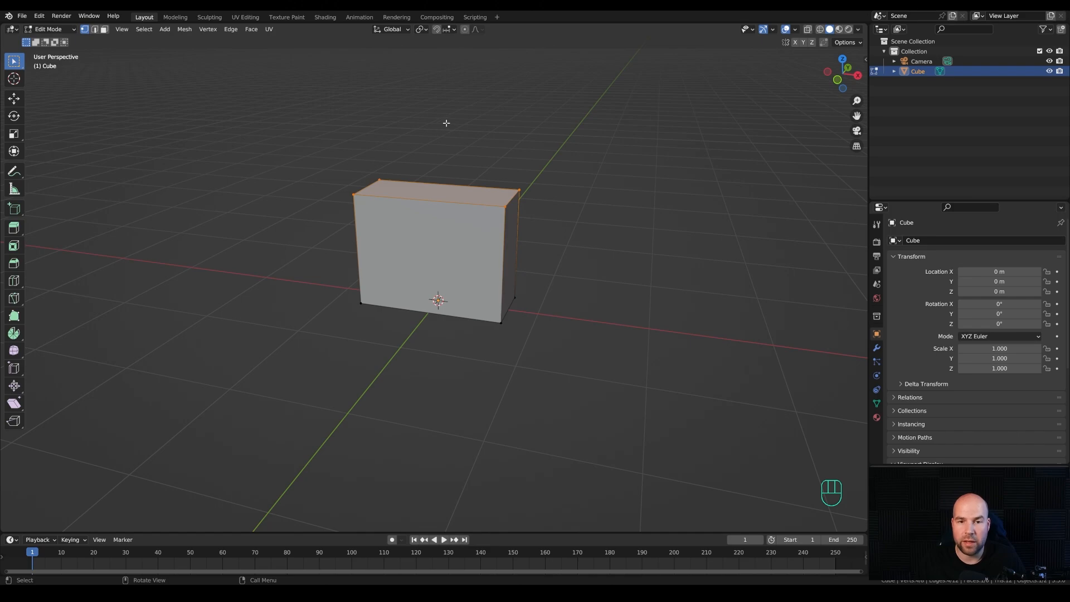
# Inset the large front face of the box by about 0.21 m in face select mode
pyautogui.press('3')
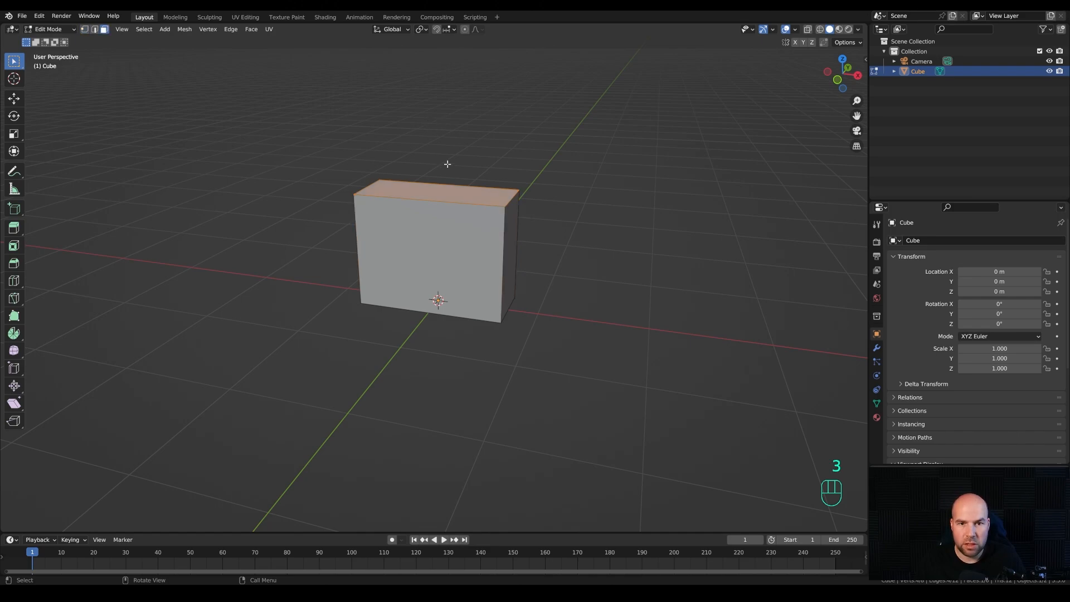
pyautogui.click(439, 249)
pyautogui.press('i')
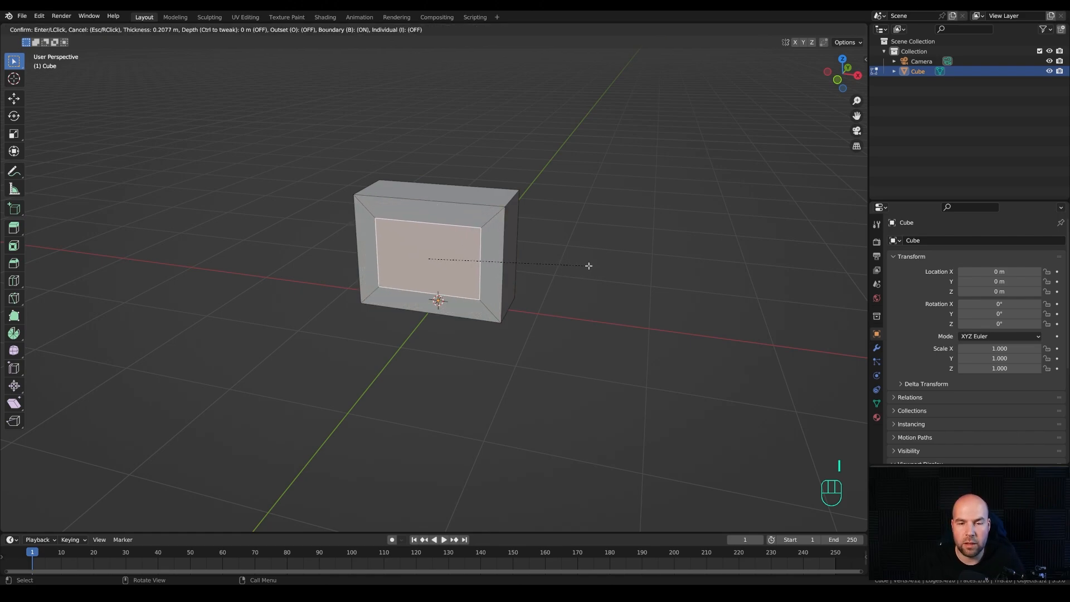
pyautogui.click(588, 265)
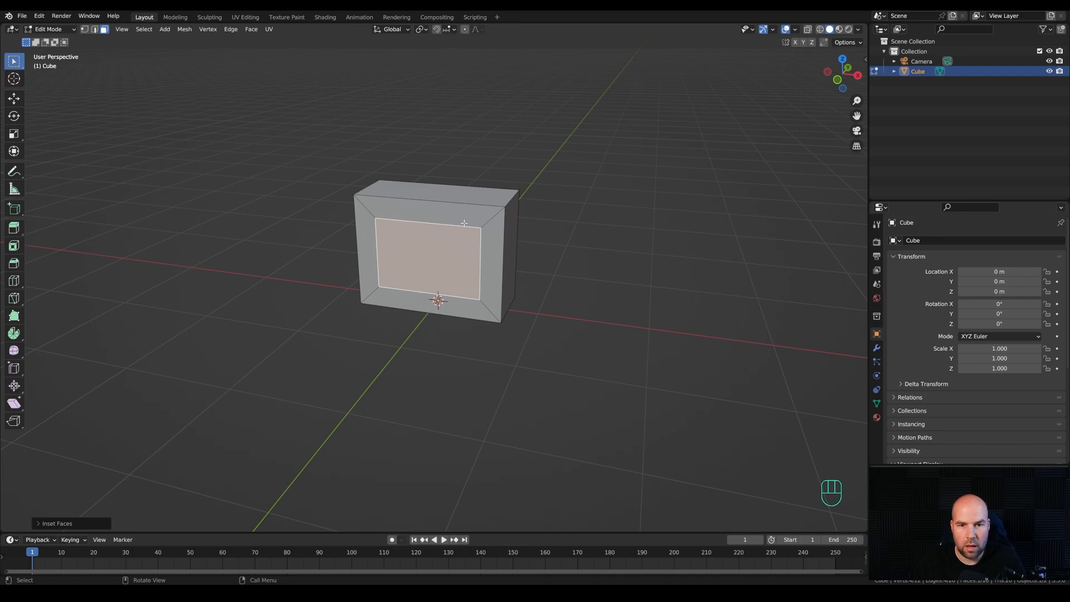
# Add one vertical and one horizontal loop cut through the middle of the box, without sliding them
pyautogui.hotkey('ctrl', 'r')
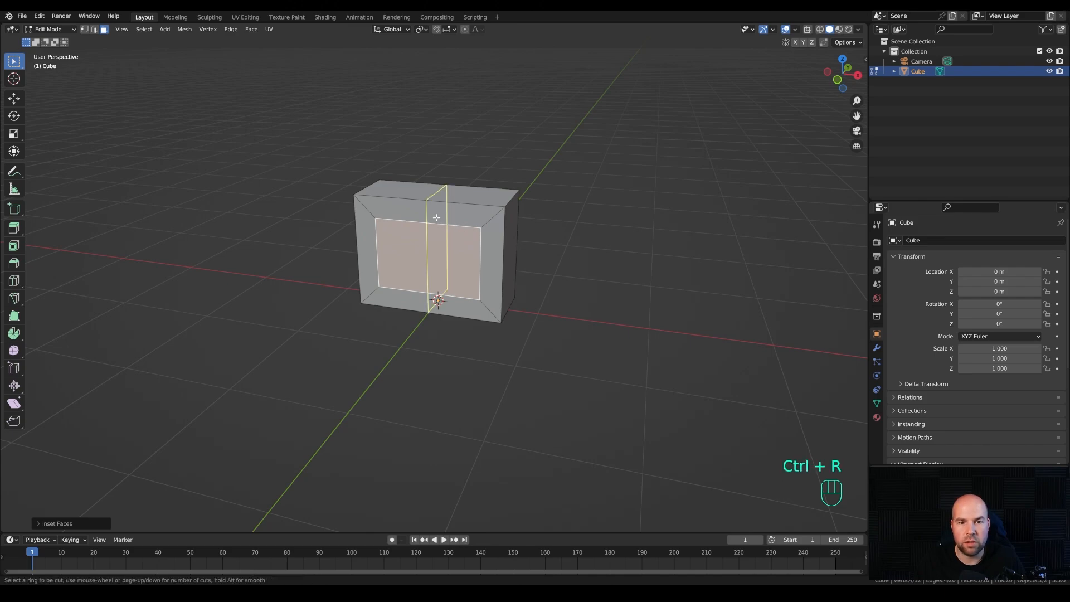
pyautogui.click(427, 217)
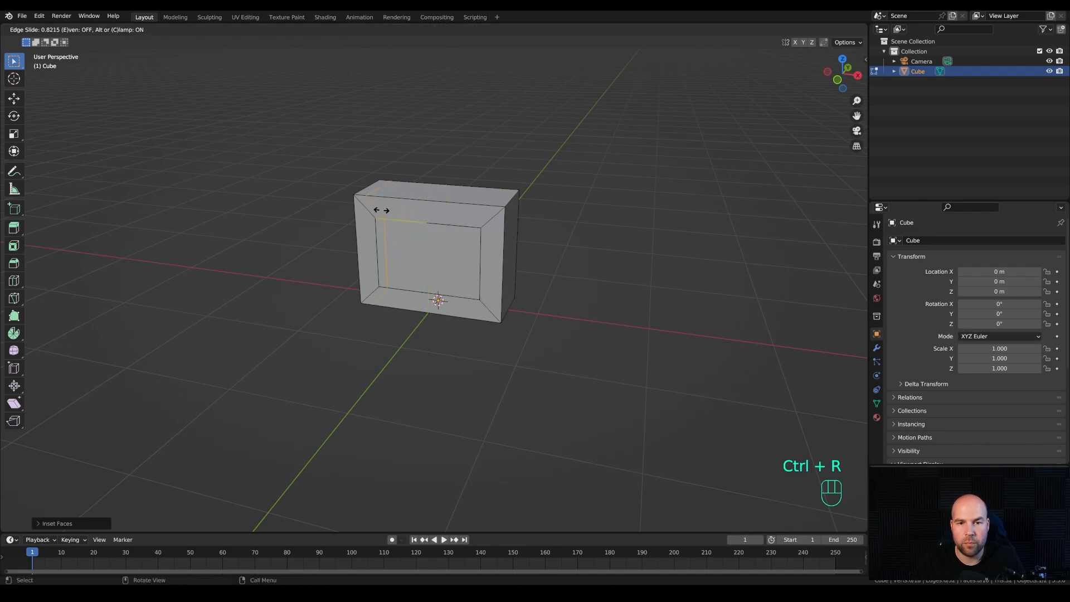
pyautogui.rightClick(423, 225)
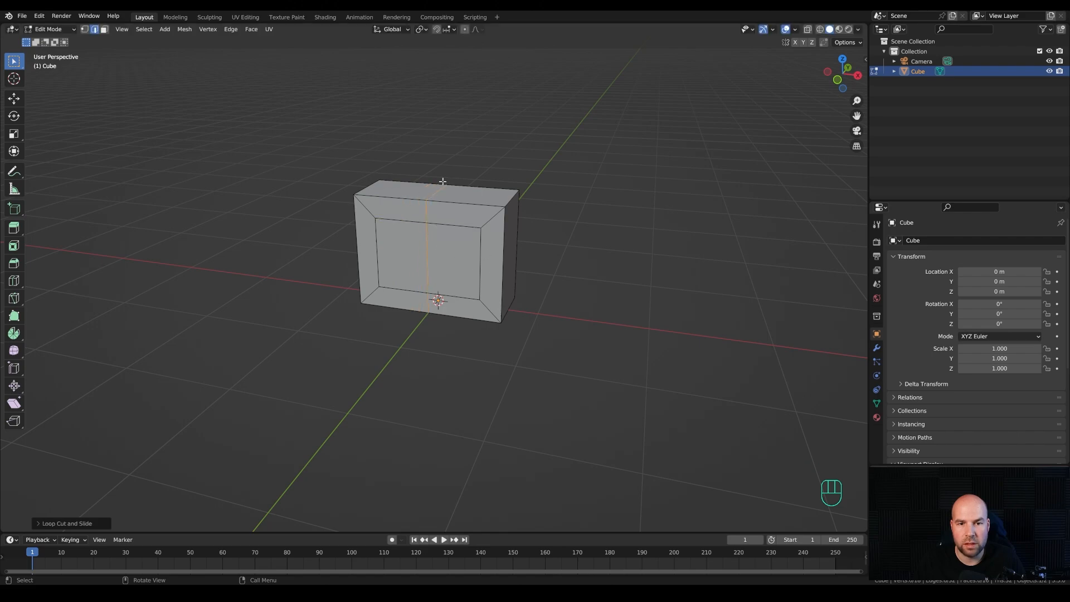
pyautogui.press('Escape')
pyautogui.hotkey('ctrl', 'z')
pyautogui.hotkey('ctrl', 'r')
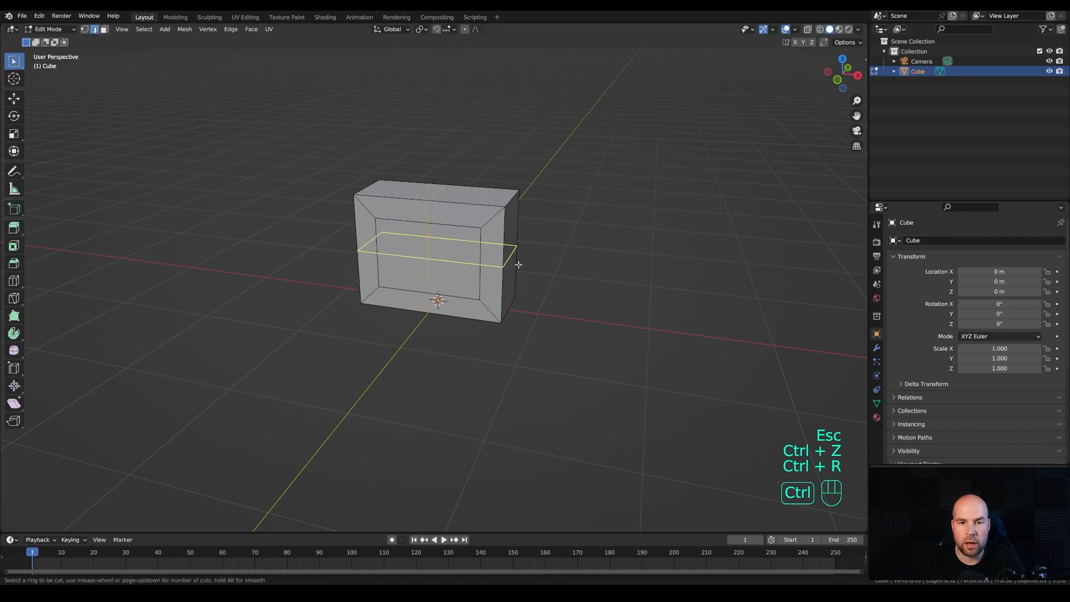
pyautogui.click(508, 262)
pyautogui.rightClick(549, 255)
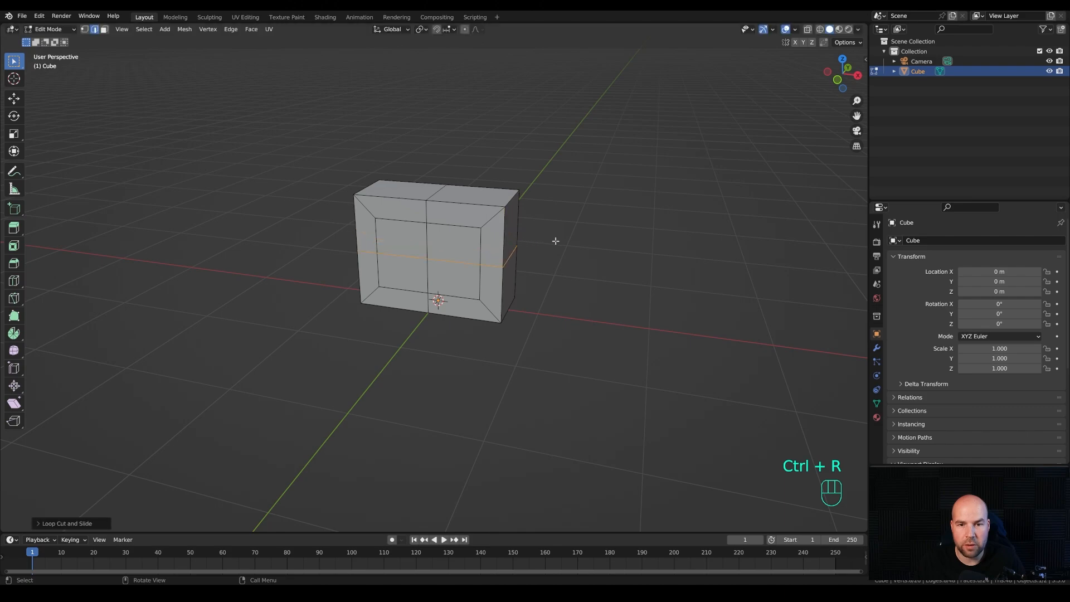
# Select the four inner front faces and shape them into a circle with the LoopTools Circle operation
pyautogui.moveTo(530, 282); pyautogui.dragTo(419, 235, button='middle')
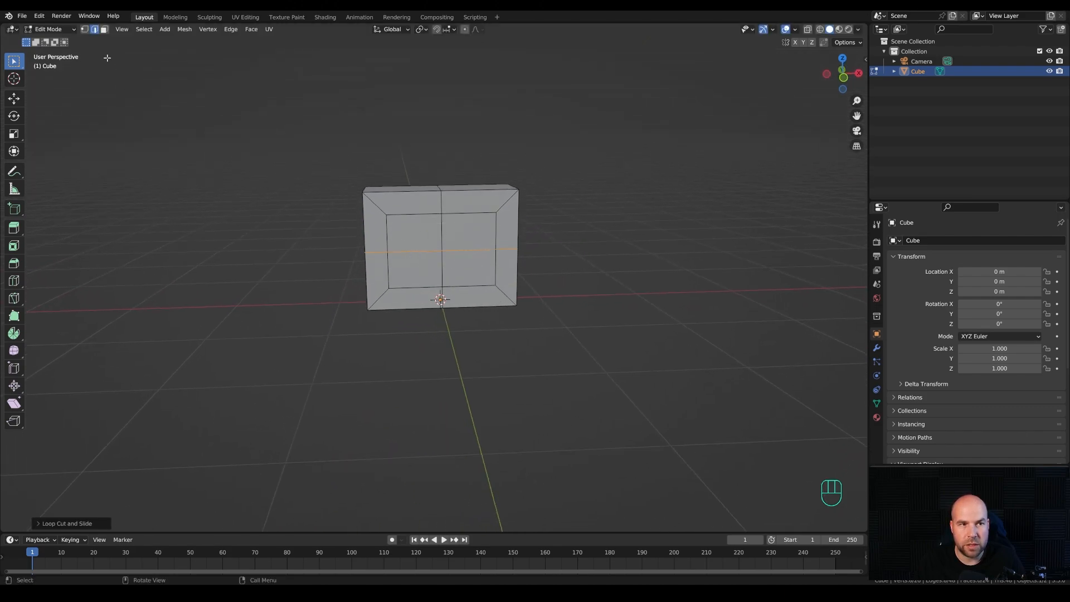
pyautogui.click(104, 29)
pyautogui.moveTo(406, 228); pyautogui.dragTo(467, 267)
pyautogui.rightClick(465, 246)
pyautogui.moveTo(468, 233)
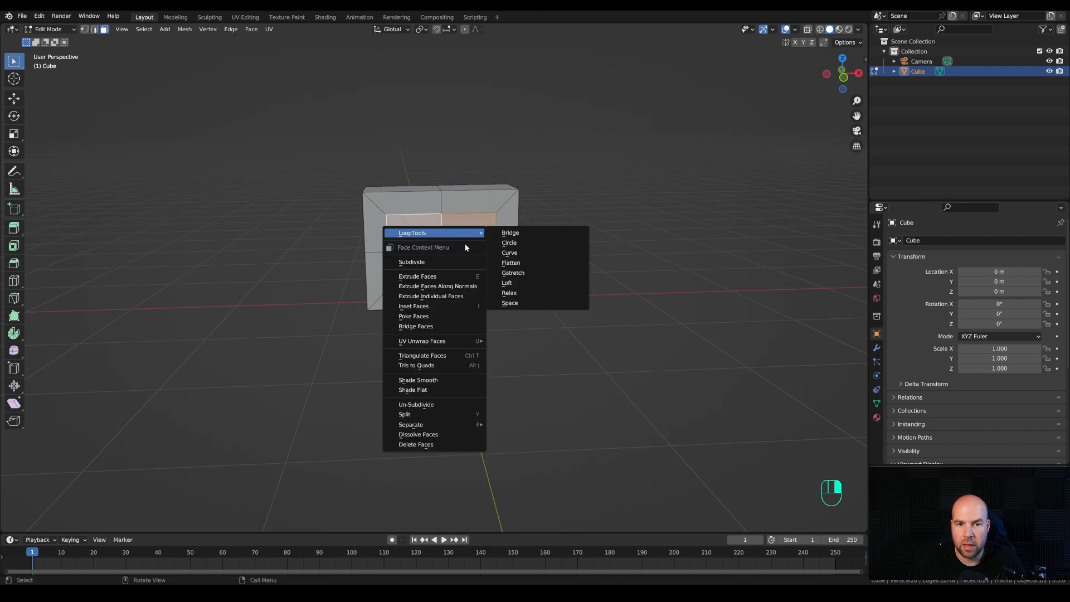
pyautogui.click(508, 243)
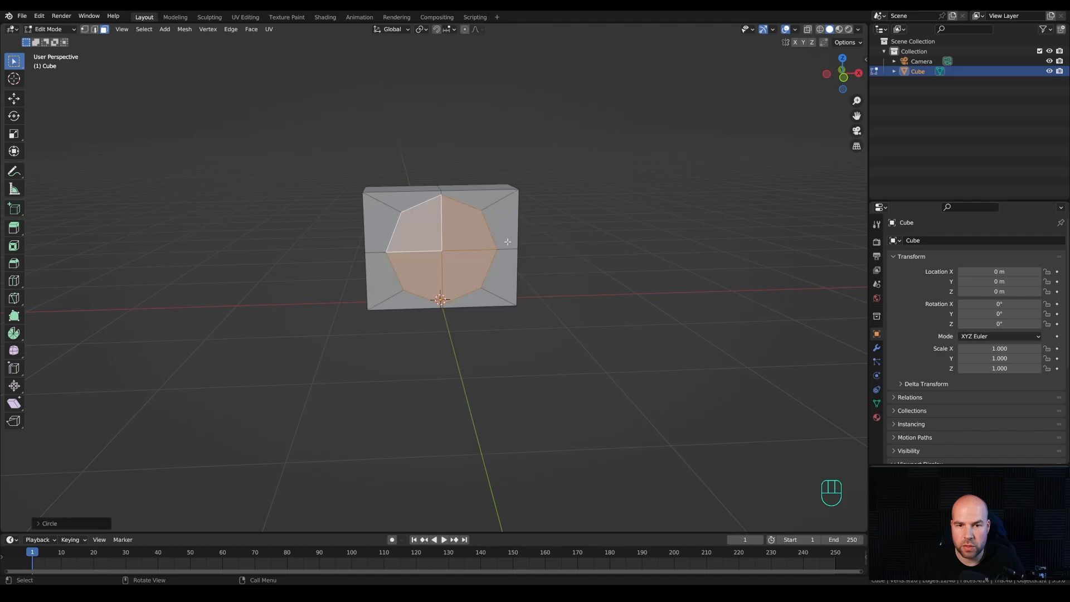
# Scale the circular front faces to about 0.86 and extrude them about 0.36 m into the box
pyautogui.press('s')
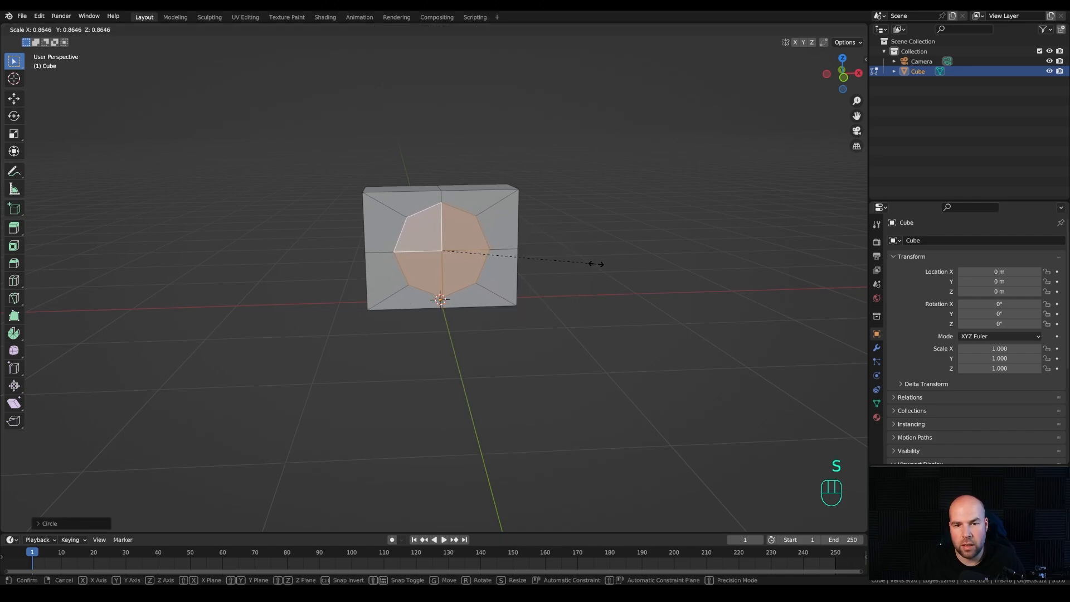
pyautogui.click(597, 263)
pyautogui.moveTo(577, 259); pyautogui.dragTo(588, 248, button='middle')
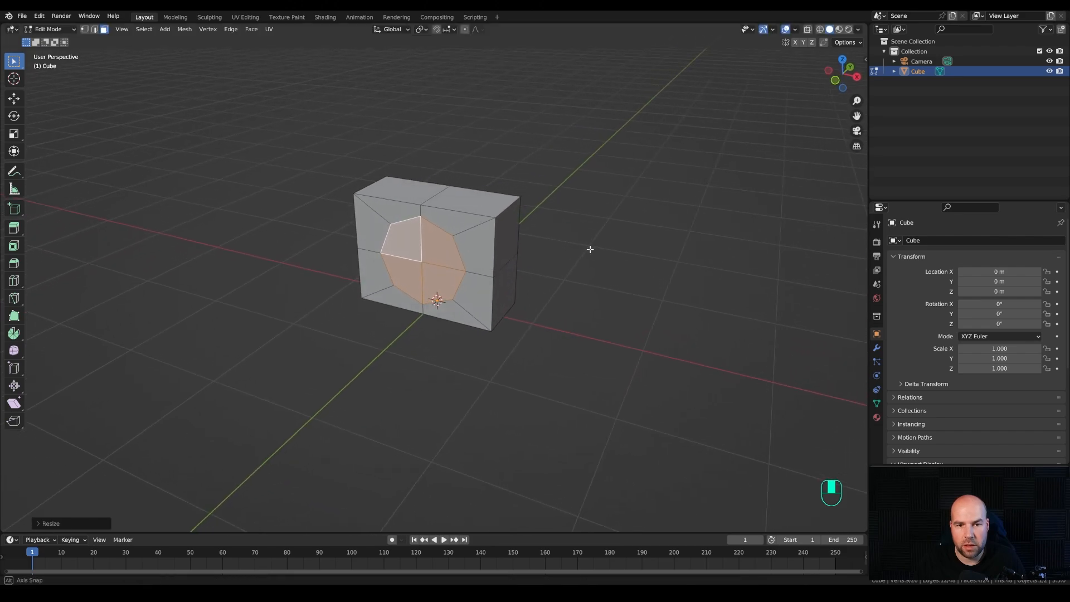
pyautogui.press('e')
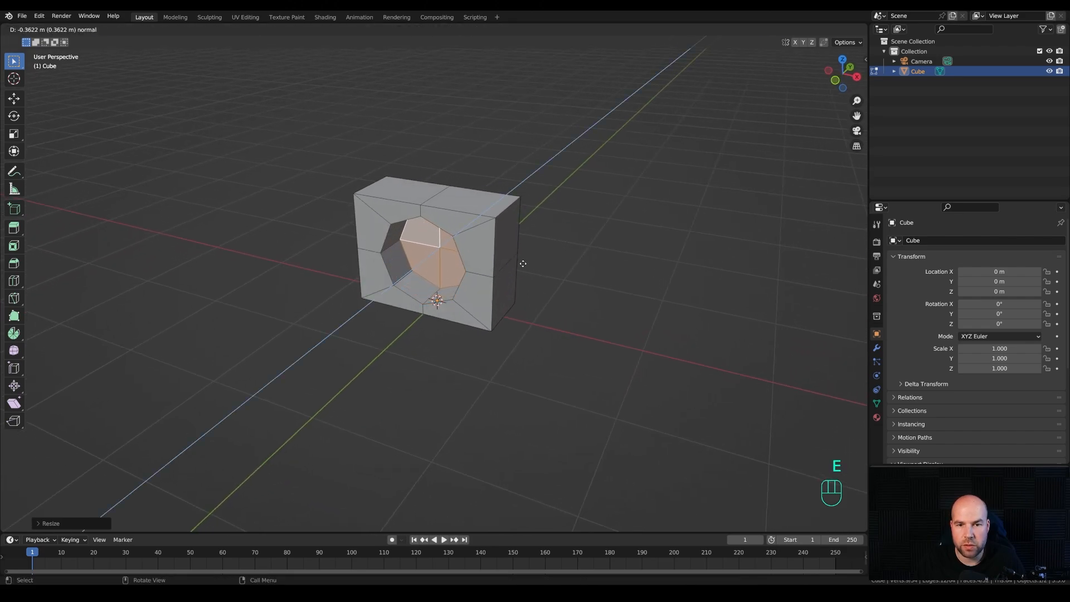
pyautogui.click(520, 263)
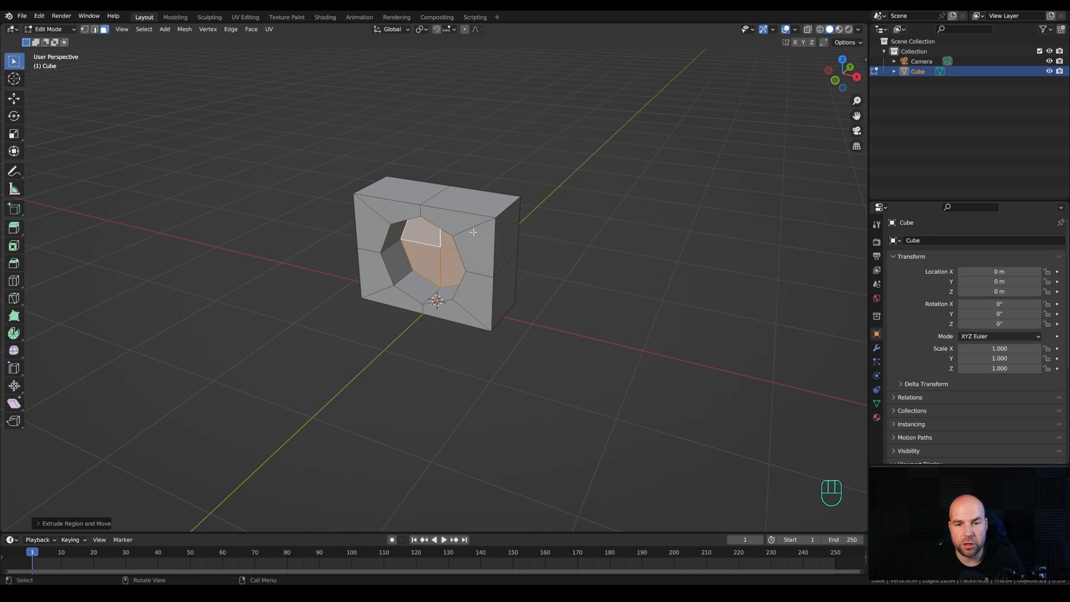
# Snap the 3D cursor to the selected faces at the bottom of the circular recess
pyautogui.keyDown('shift'); pyautogui.moveTo(555, 216); pyautogui.dragTo(543, 227, button='middle'); pyautogui.keyUp('shift')
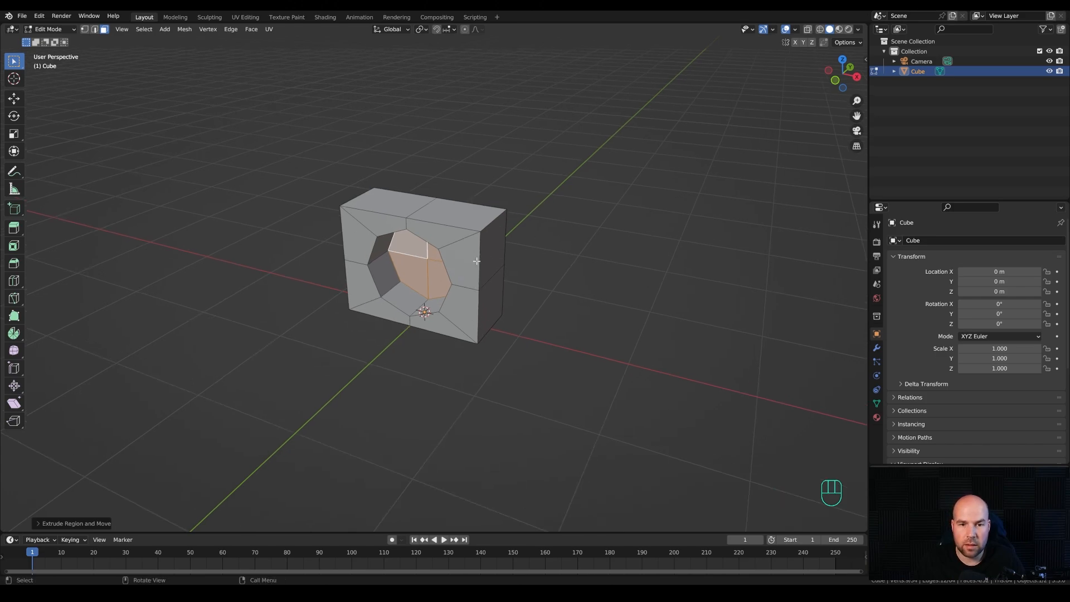
pyautogui.hotkey('shift', 's')
pyautogui.click(492, 262)
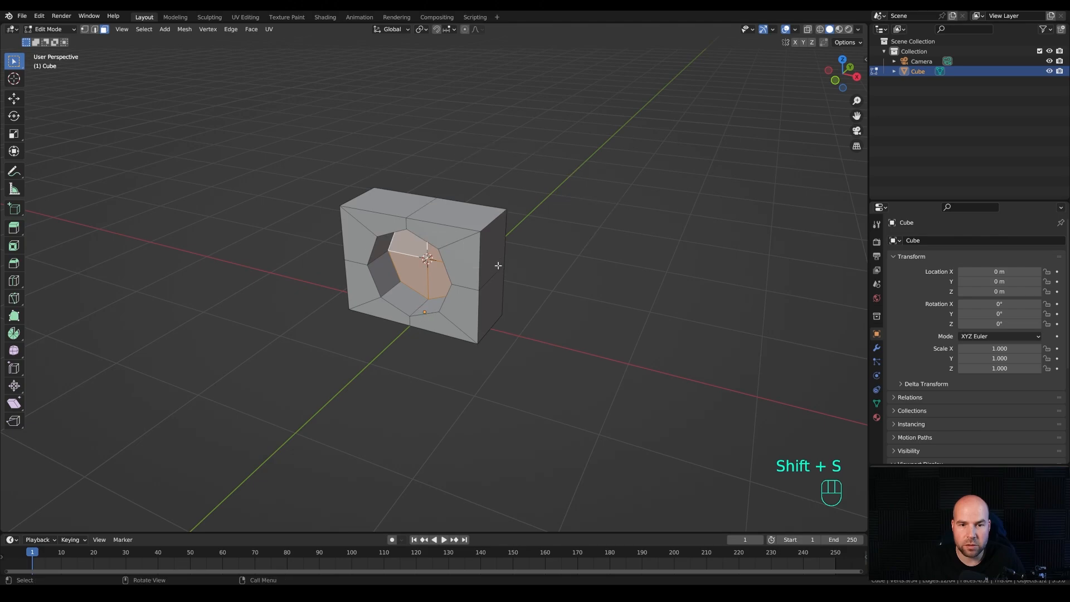
# Add a mesh circle with 24 vertices at the 3D cursor as a separate object
pyautogui.press('Tab')
pyautogui.hotkey('shift', 'a')
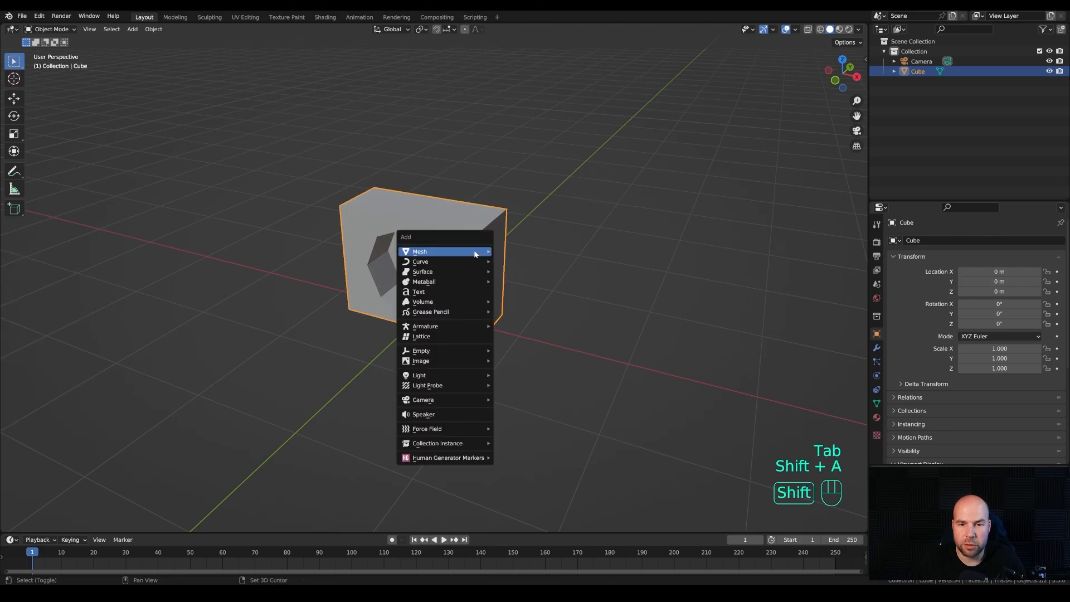
pyautogui.moveTo(475, 252)
pyautogui.click(518, 271)
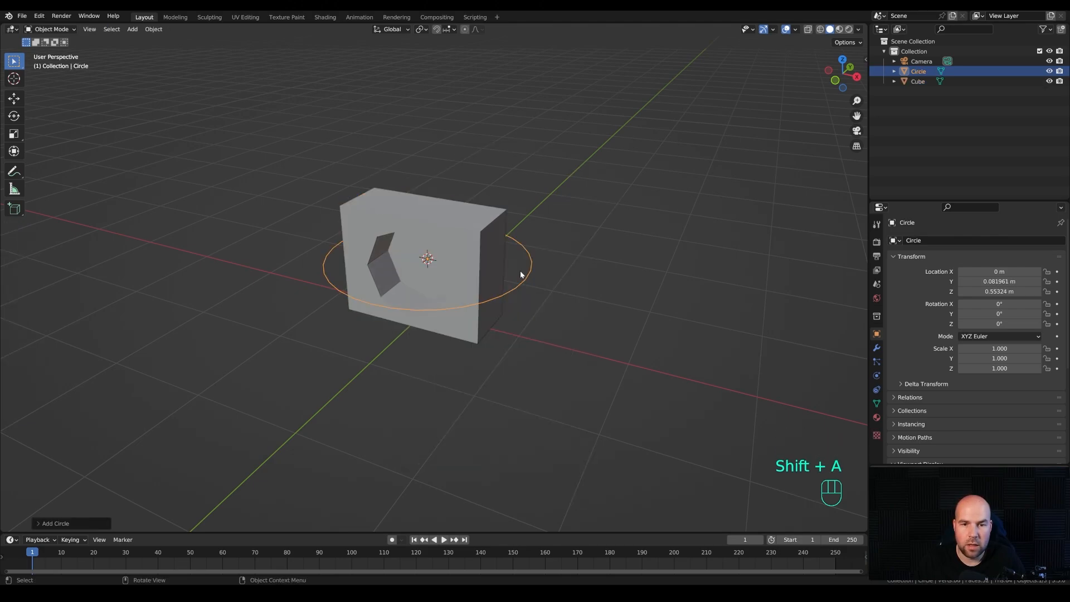
pyautogui.click(75, 523)
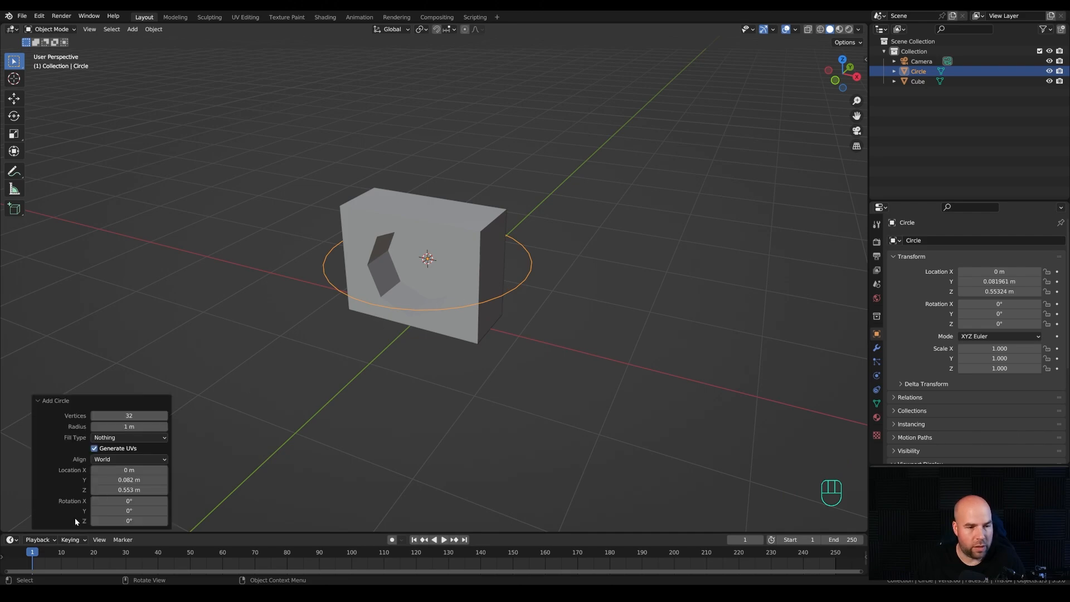
pyautogui.moveTo(133, 416); pyautogui.dragTo(98, 415)
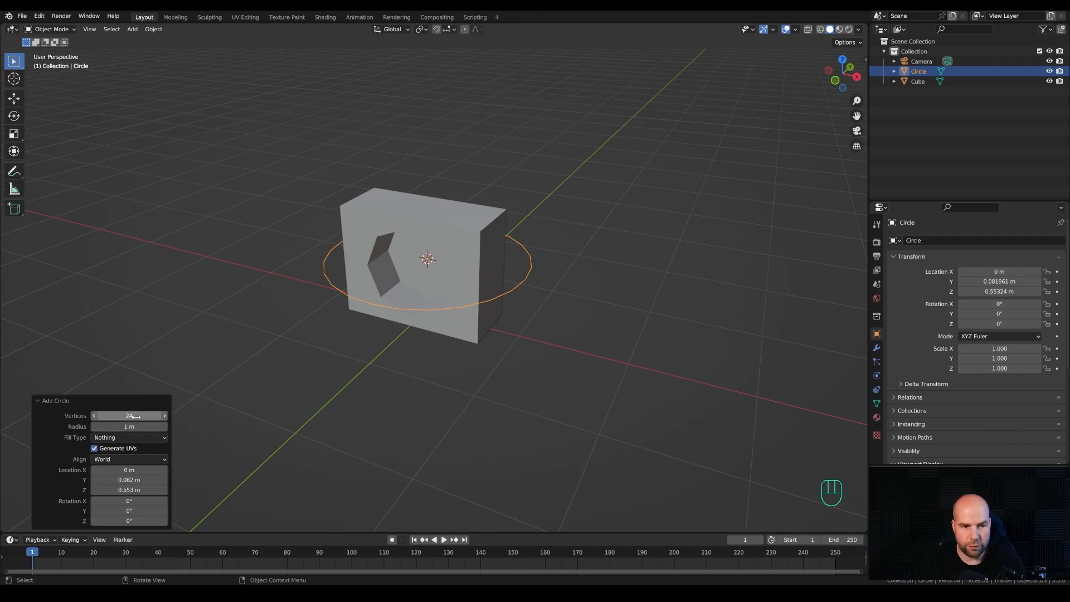
# Rotate the circle's geometry 90° about the global X axis in Edit Mode, working in front view
pyautogui.press('KP_1')
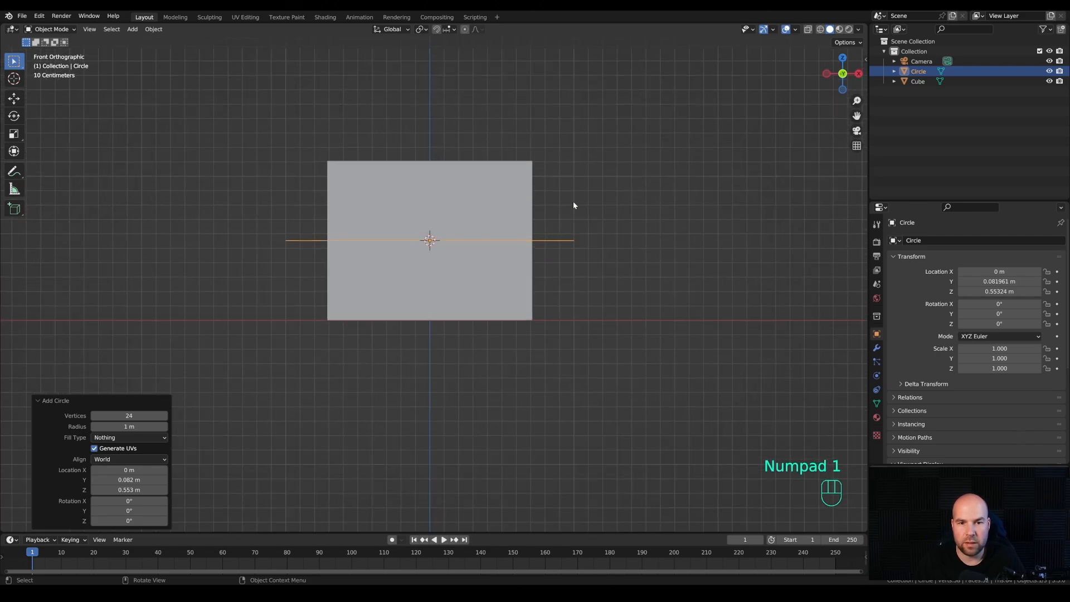
pyautogui.press('Tab')
pyautogui.press('r')
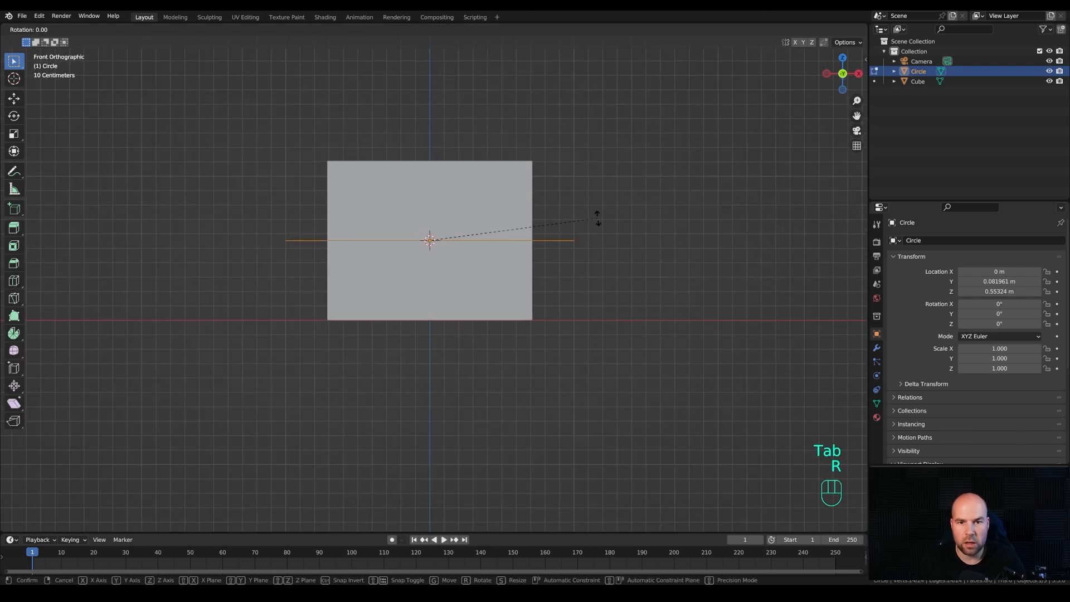
pyautogui.press('x')
pyautogui.press('KP_9')
pyautogui.press('KP_0')
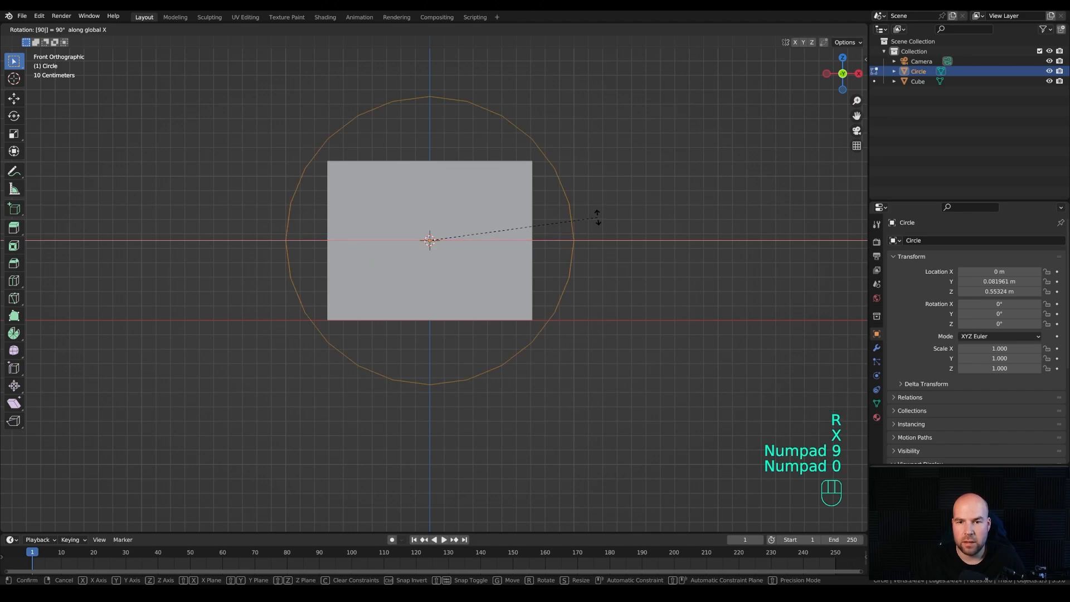
pyautogui.press('KP_Enter')
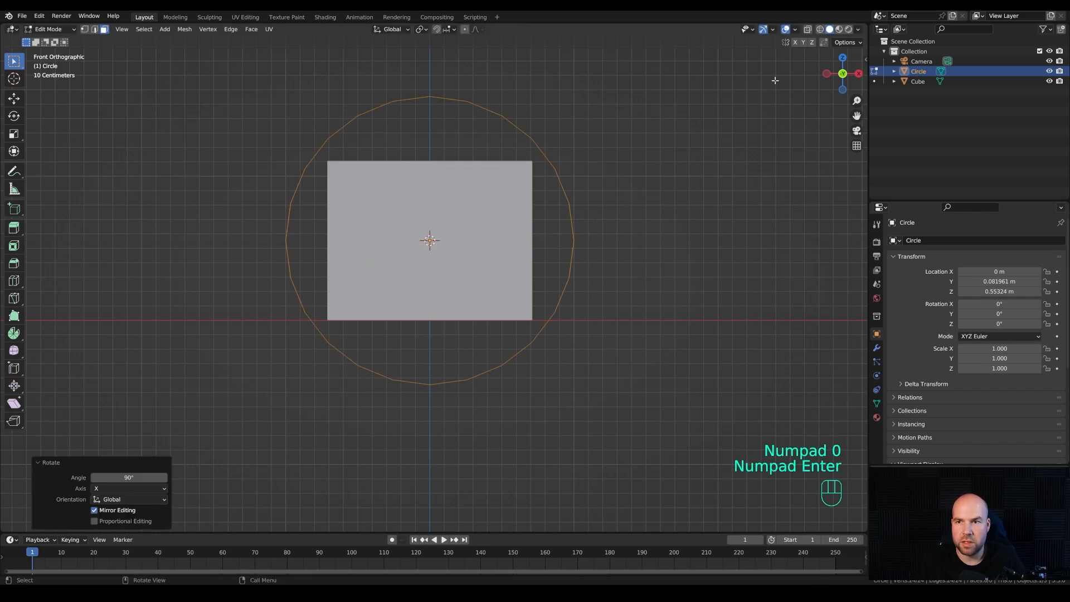
# Switch to wireframe shading and scale the circle down until it fits just inside the octagonal outline of the box's recess
pyautogui.press('z')
pyautogui.click(471, 198)
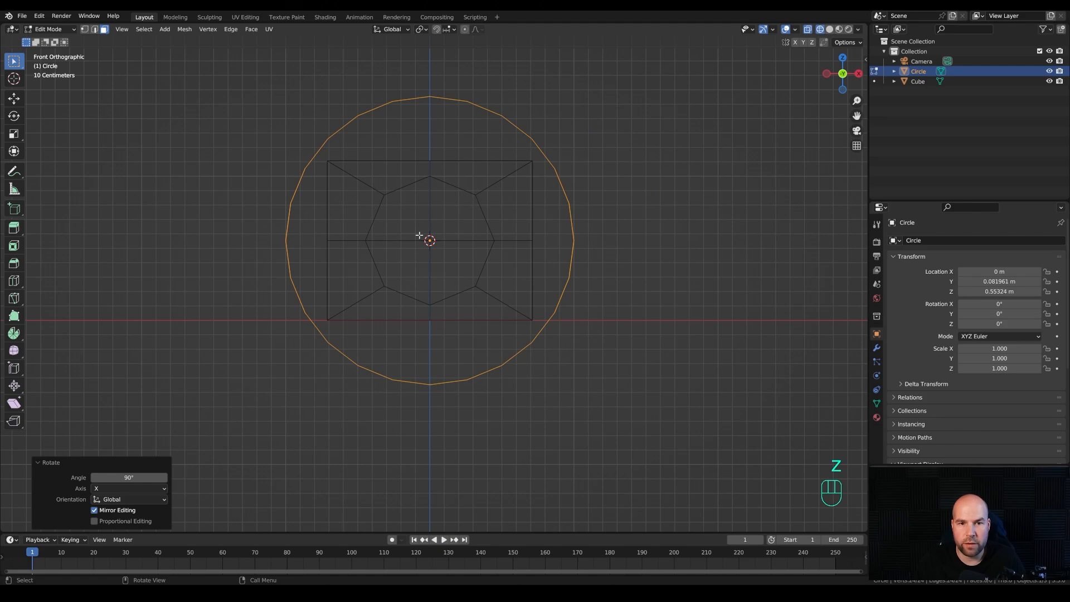
pyautogui.press('s')
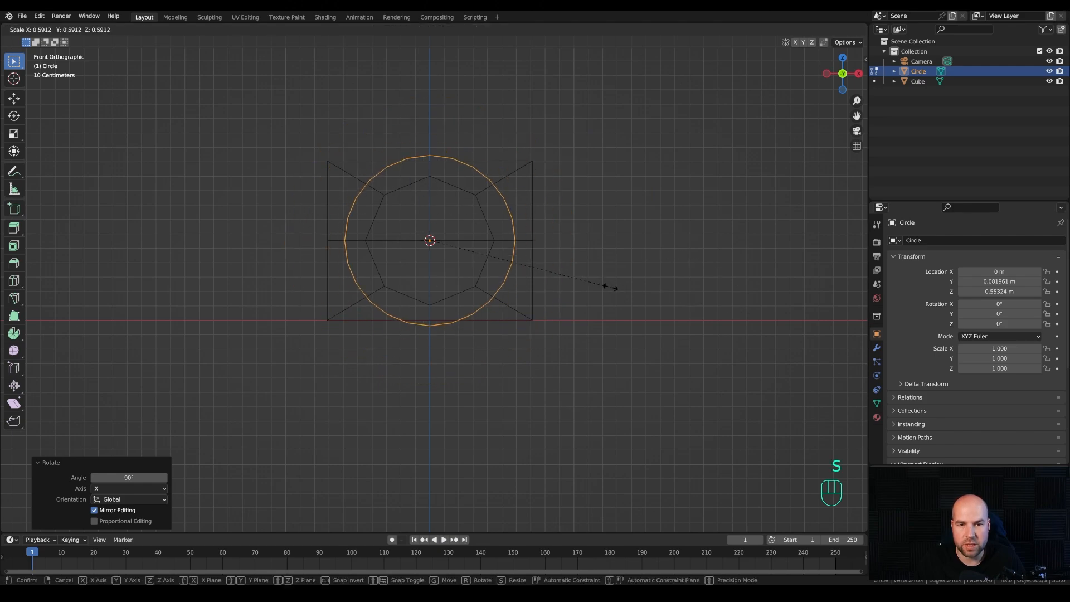
pyautogui.click(560, 266)
# Fill the circle with a face and inset it by about 0.305 m to form a small central hub
pyautogui.press('f')
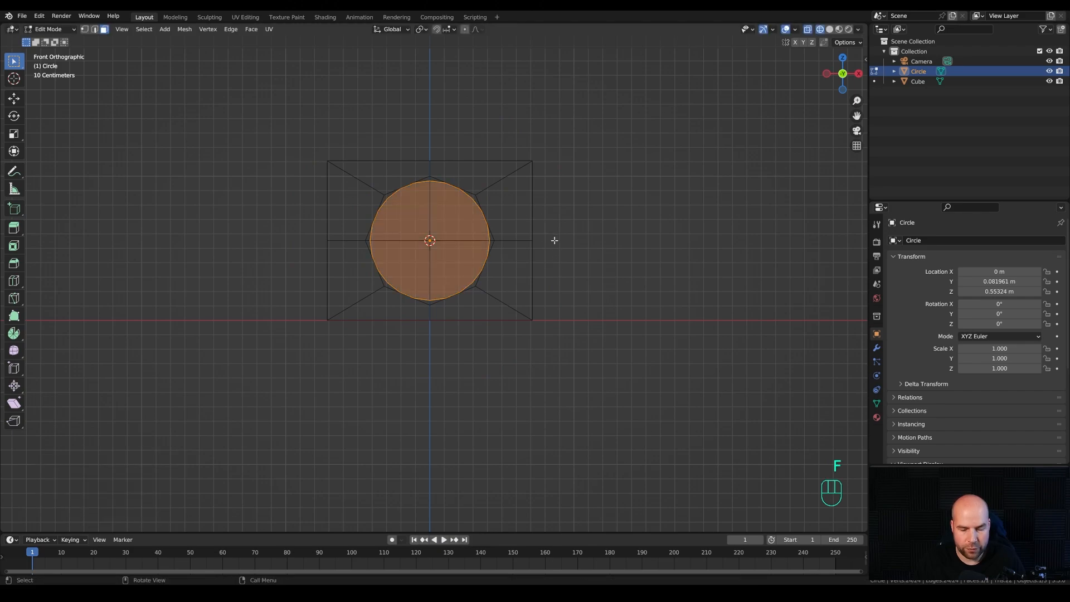
pyautogui.press('i')
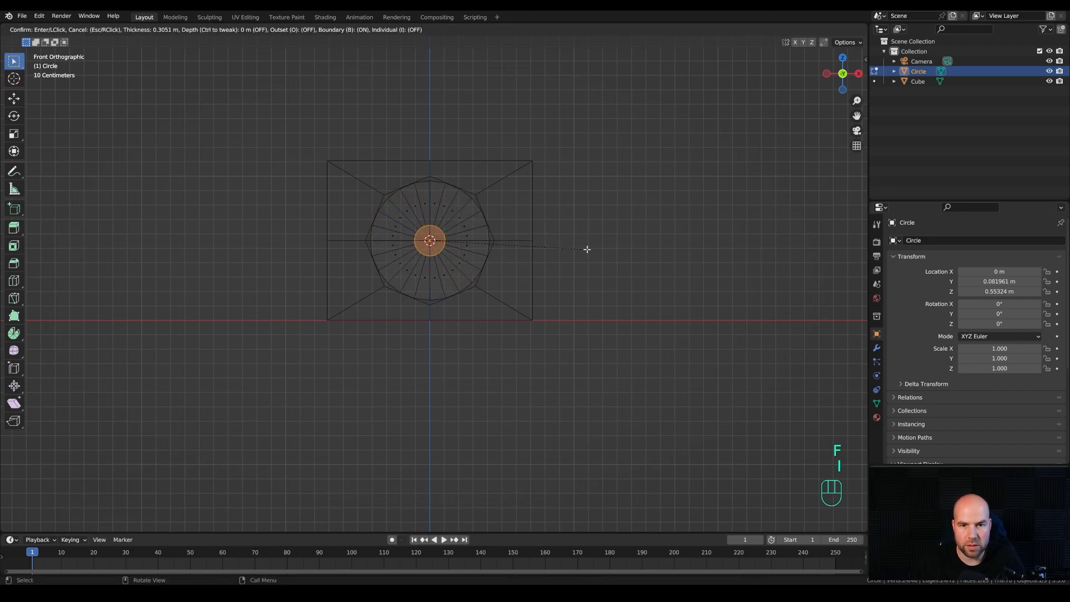
pyautogui.click(585, 246)
# Delete every other pair of adjacent wedge faces around the hub, leaving six two-face fan blades
pyautogui.scroll(4, 559, 245)
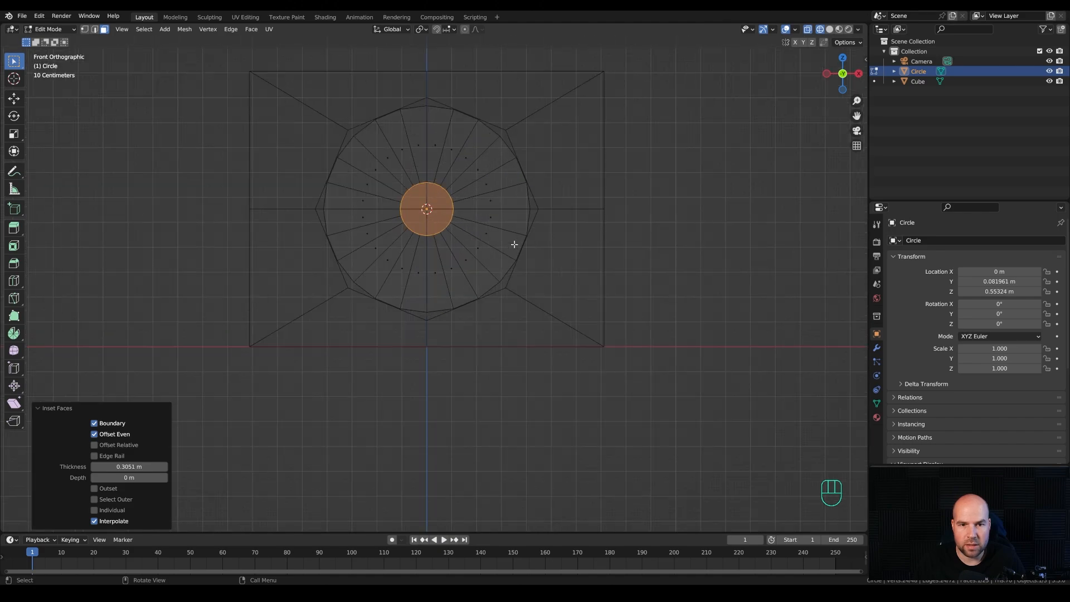
pyautogui.keyDown('shift'); pyautogui.moveTo(576, 209); pyautogui.dragTo(583, 283, button='middle'); pyautogui.keyUp('shift')
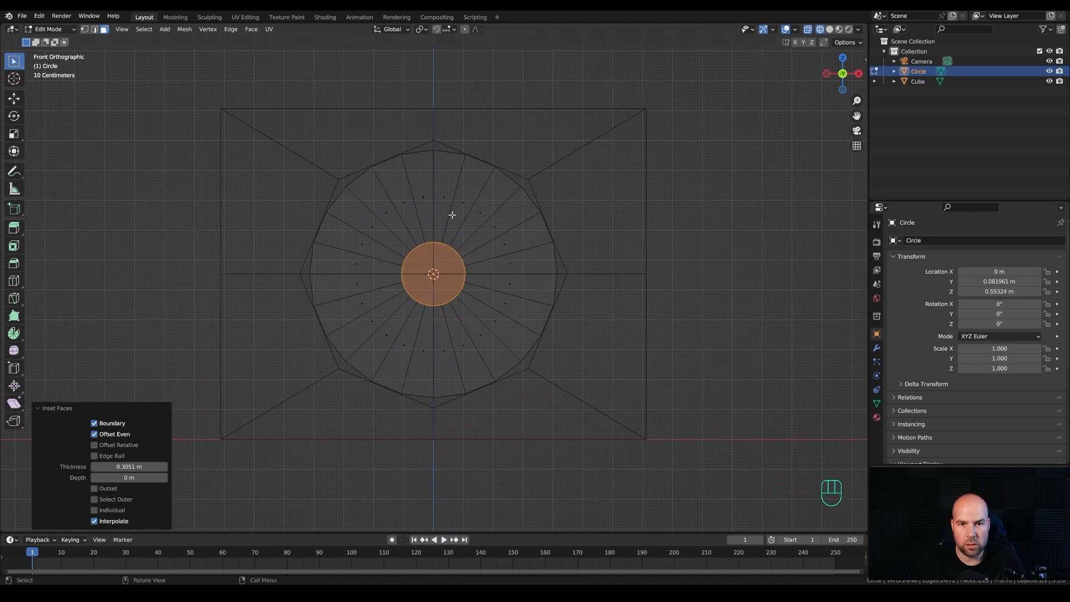
pyautogui.click(408, 208)
pyautogui.keyDown('shift'); pyautogui.click(387, 210); pyautogui.keyUp('shift')
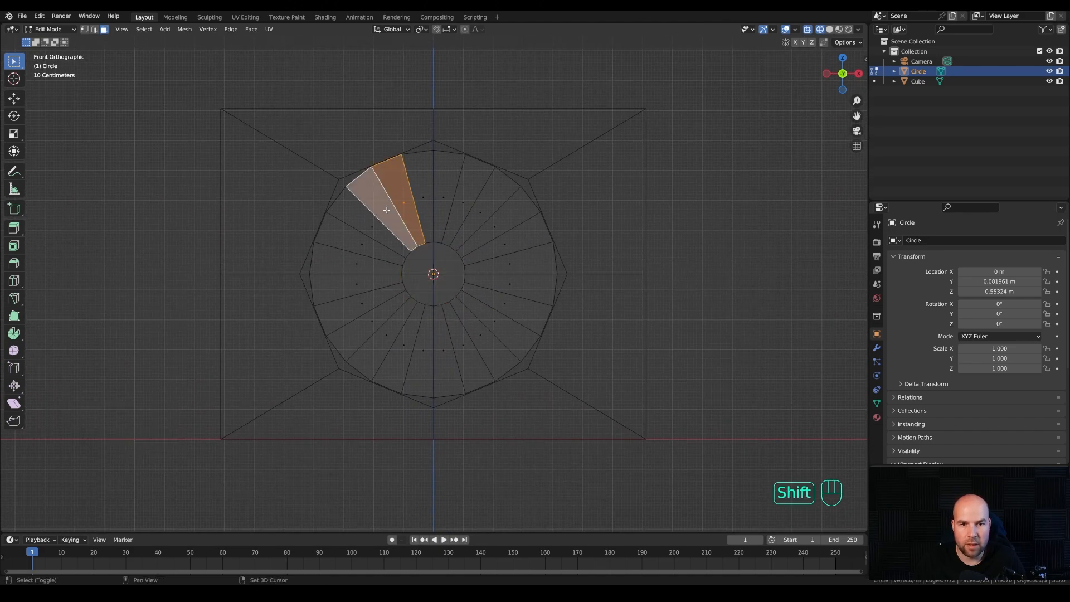
pyautogui.keyDown('shift'); pyautogui.click(354, 265); pyautogui.keyUp('shift')
pyautogui.keyDown('shift'); pyautogui.click(359, 287); pyautogui.keyUp('shift')
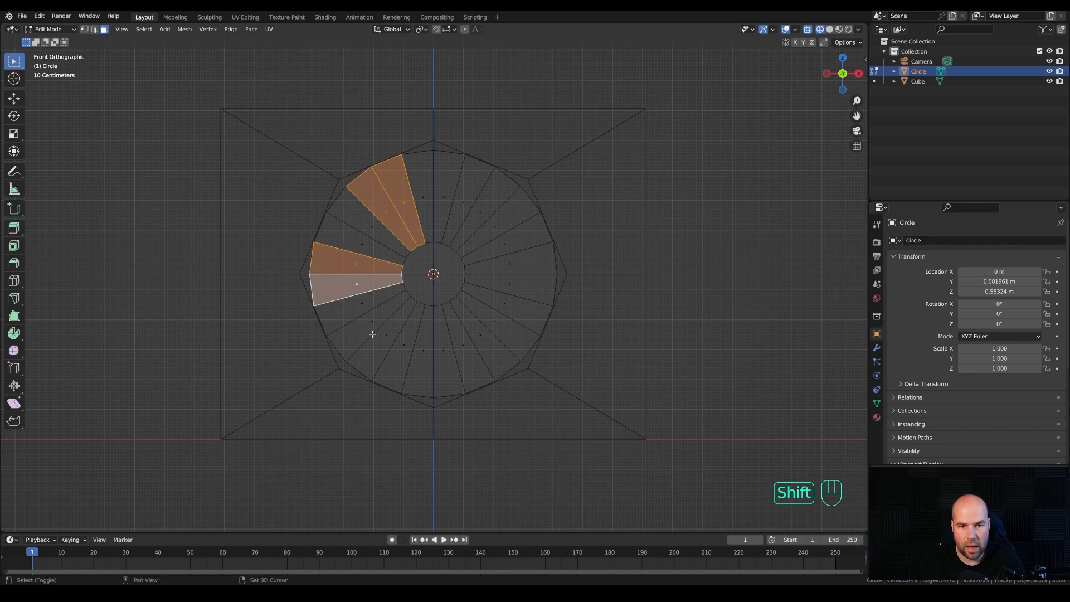
pyautogui.keyDown('shift'); pyautogui.click(383, 334); pyautogui.keyUp('shift')
pyautogui.keyDown('shift'); pyautogui.click(406, 354); pyautogui.keyUp('shift')
pyautogui.keyDown('shift'); pyautogui.click(465, 352); pyautogui.keyUp('shift')
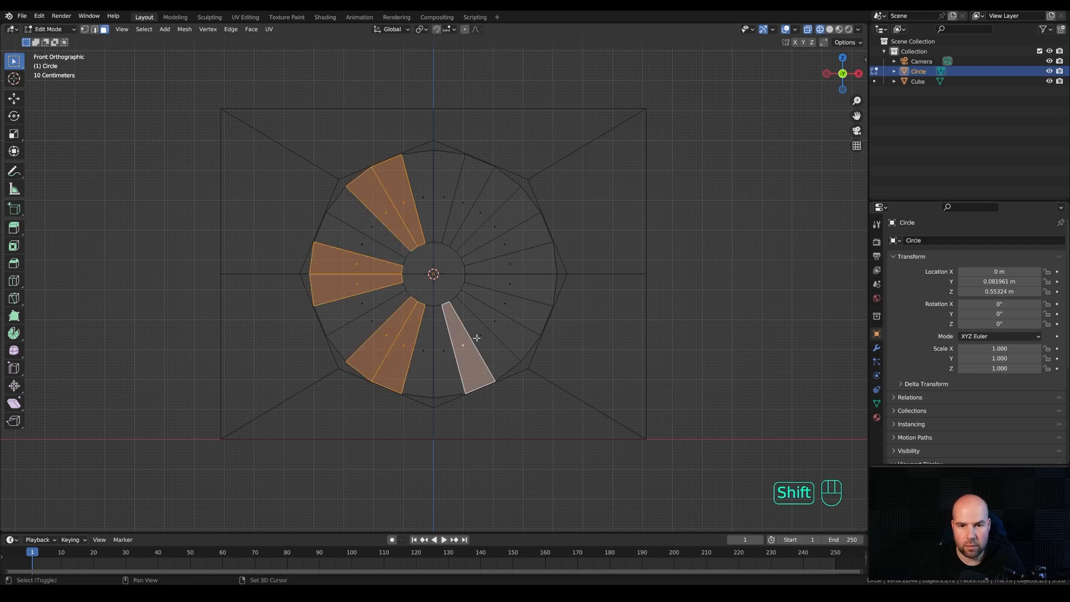
pyautogui.keyDown('shift'); pyautogui.click(482, 332); pyautogui.keyUp('shift')
pyautogui.keyDown('shift'); pyautogui.click(507, 287); pyautogui.keyUp('shift')
pyautogui.keyDown('shift'); pyautogui.click(509, 265); pyautogui.keyUp('shift')
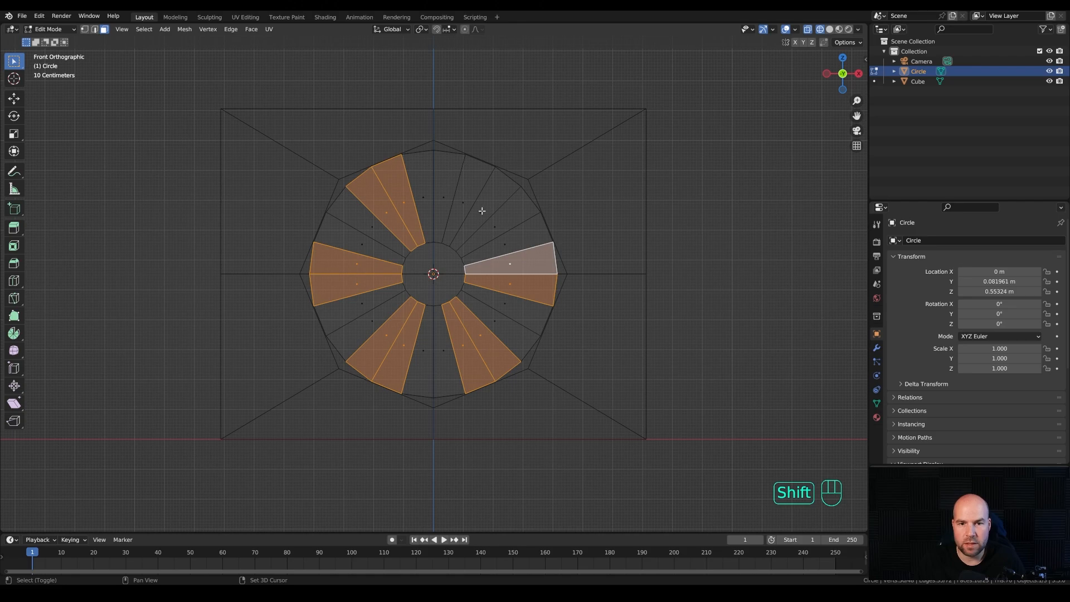
pyautogui.keyDown('shift'); pyautogui.click(480, 212); pyautogui.keyUp('shift')
pyautogui.keyDown('shift'); pyautogui.click(464, 201); pyautogui.keyUp('shift')
pyautogui.press('x')
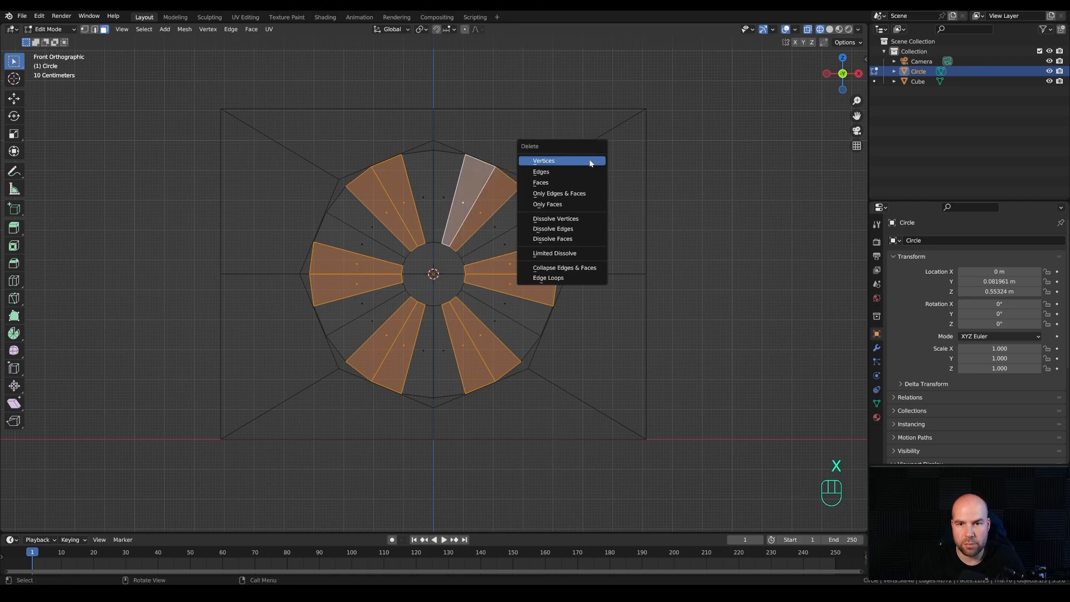
pyautogui.click(561, 183)
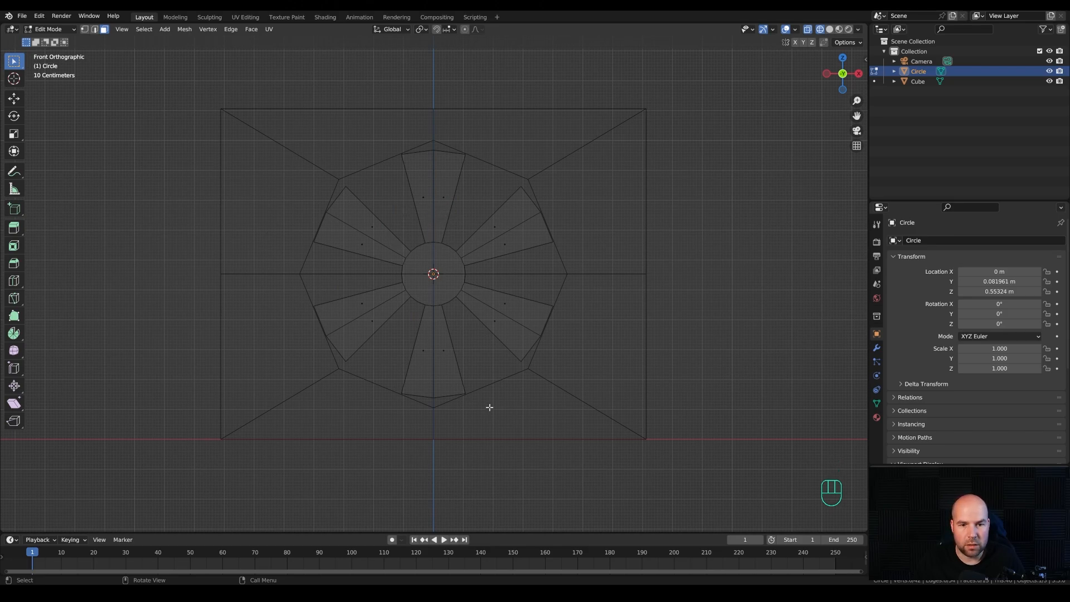
# Bevel only the outer corner vertices of the six blades by about 0.034 m with 3 segments, excluding the hub and mid-tip vertices
pyautogui.press('1')
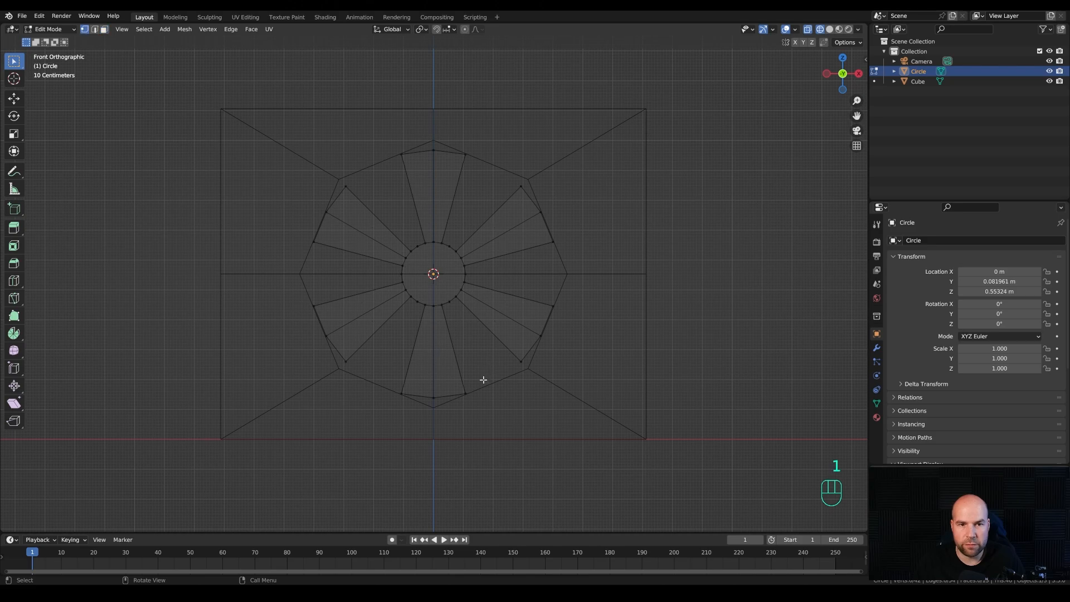
pyautogui.moveTo(232, 122); pyautogui.dragTo(645, 462)
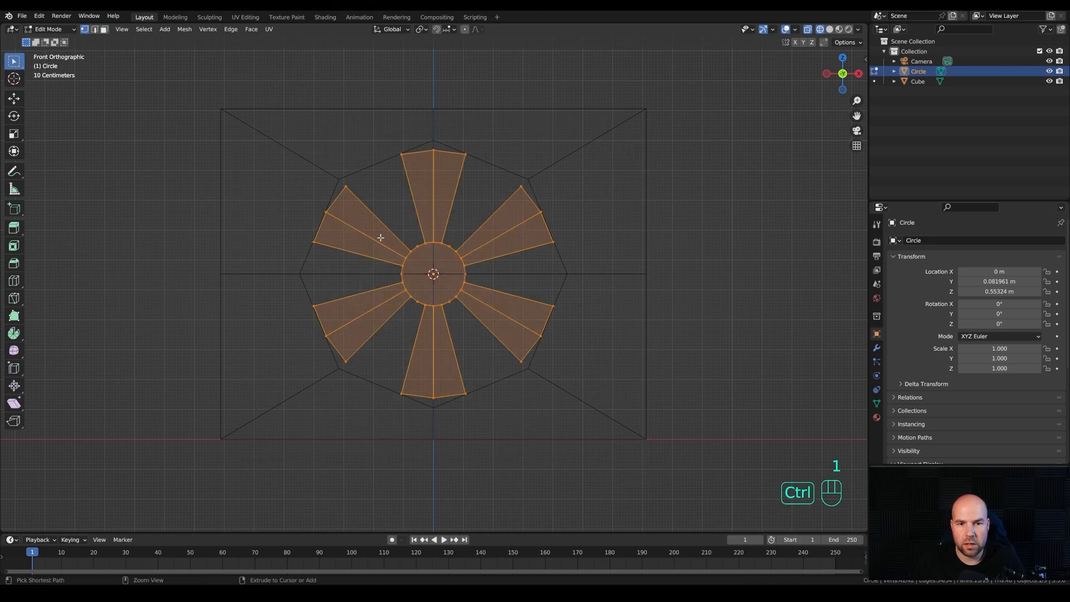
pyautogui.keyDown('ctrl'); pyautogui.moveTo(379, 229); pyautogui.dragTo(518, 332); pyautogui.keyUp('ctrl')
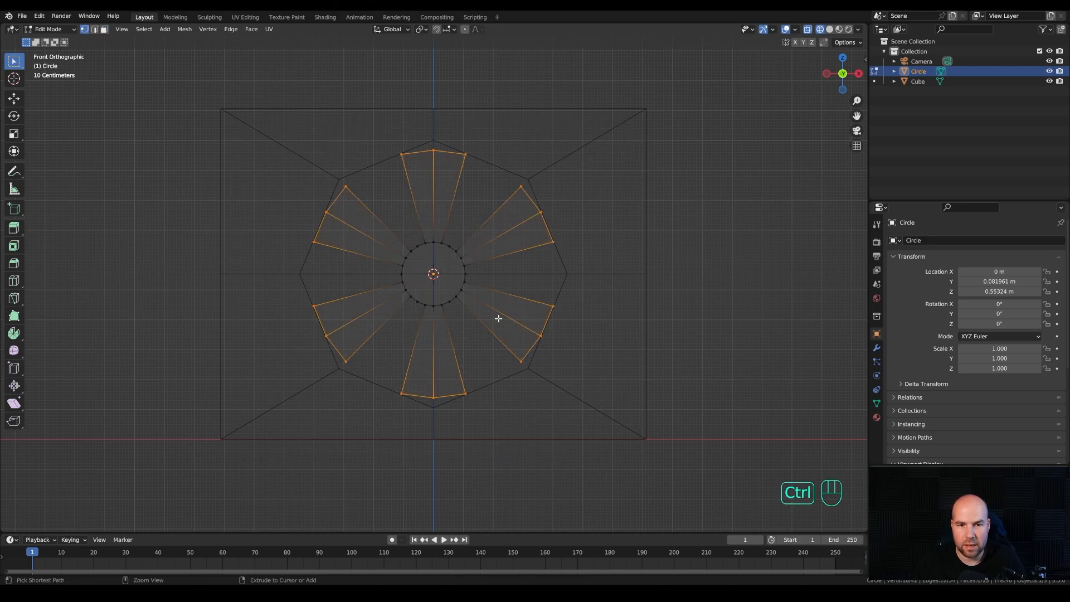
pyautogui.keyDown('ctrl'); pyautogui.moveTo(313, 203); pyautogui.dragTo(327, 218); pyautogui.keyUp('ctrl')
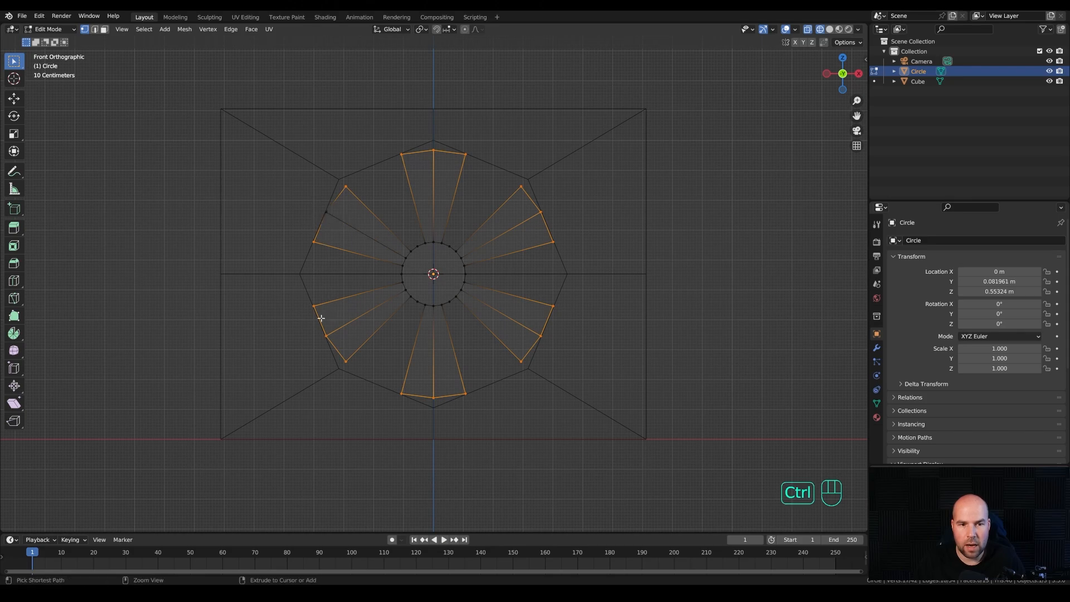
pyautogui.keyDown('ctrl'); pyautogui.moveTo(319, 314); pyautogui.dragTo(331, 346); pyautogui.keyUp('ctrl')
pyautogui.keyDown('ctrl'); pyautogui.moveTo(425, 384); pyautogui.dragTo(444, 409); pyautogui.keyUp('ctrl')
pyautogui.keyDown('ctrl'); pyautogui.moveTo(536, 328); pyautogui.dragTo(548, 344); pyautogui.keyUp('ctrl')
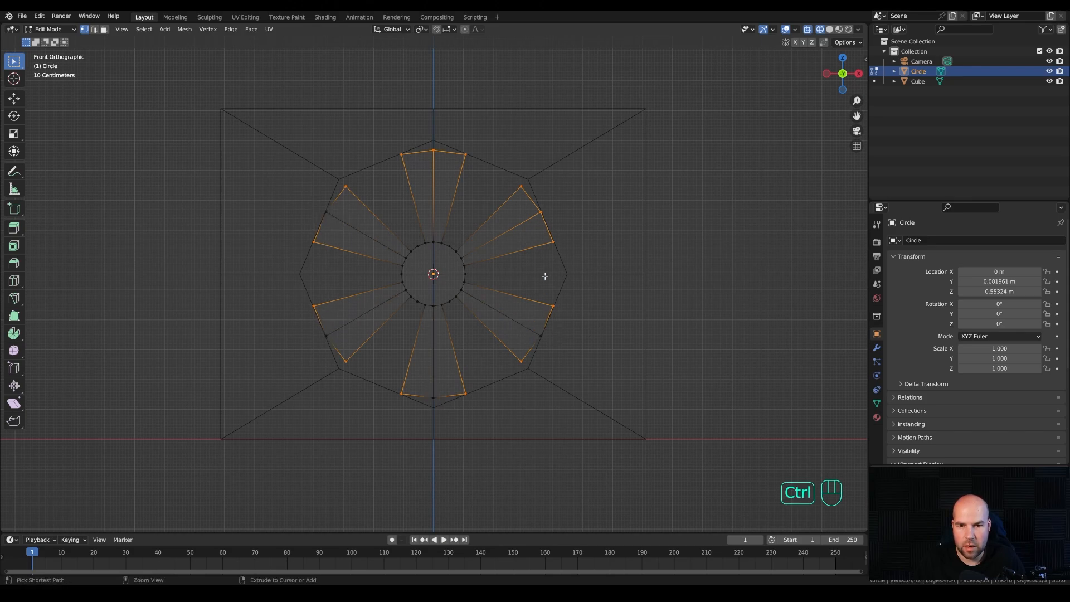
pyautogui.keyDown('ctrl'); pyautogui.moveTo(534, 210); pyautogui.dragTo(560, 228); pyautogui.keyUp('ctrl')
pyautogui.keyDown('ctrl'); pyautogui.moveTo(424, 142); pyautogui.dragTo(444, 167); pyautogui.keyUp('ctrl')
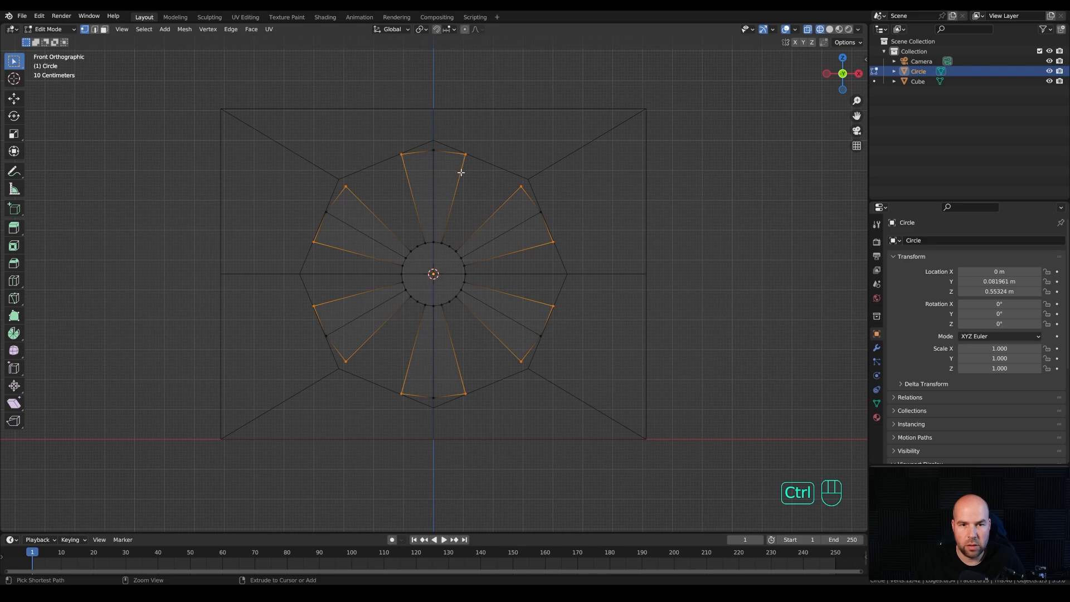
pyautogui.hotkey('ctrl', 'b')
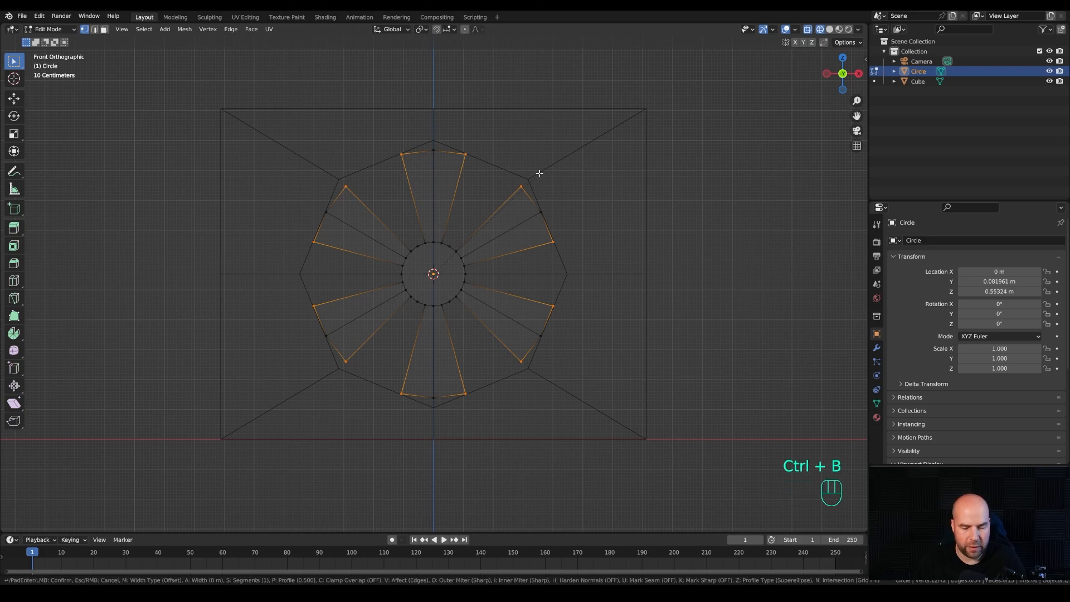
pyautogui.press('v')
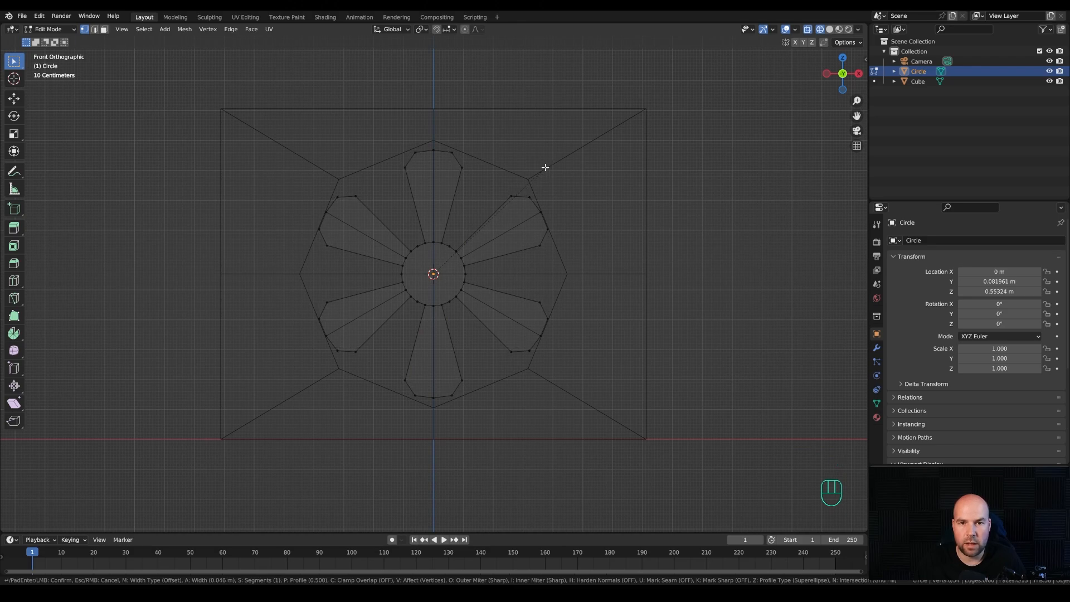
pyautogui.scroll(2, 544, 167)
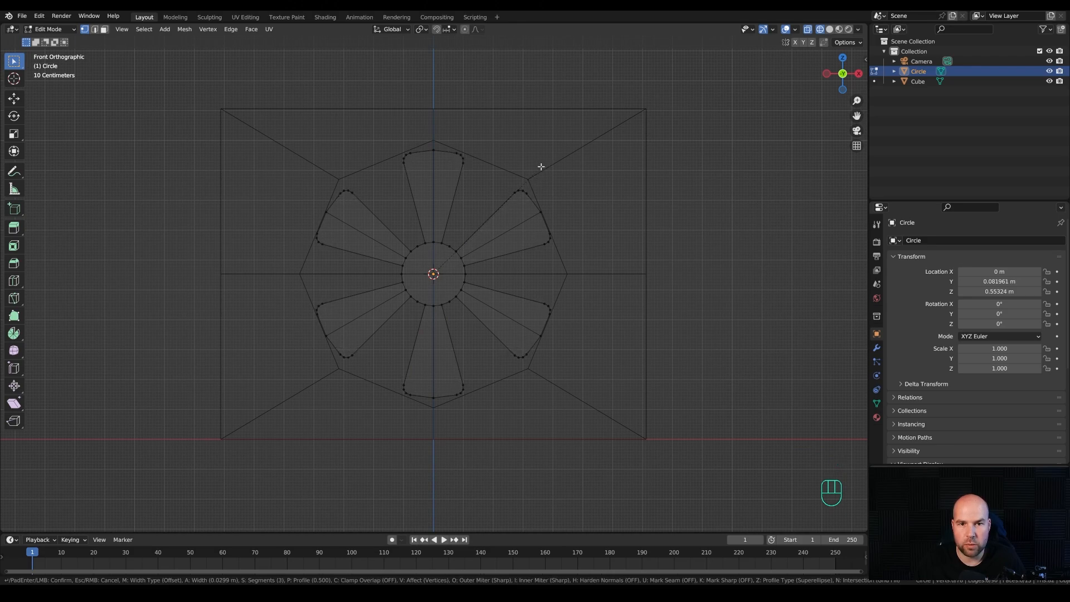
pyautogui.click(541, 167)
# Extrude the whole fan mesh about 0.019 m along its normal to give the blades and hub thickness
pyautogui.moveTo(664, 243); pyautogui.dragTo(557, 251, button='middle')
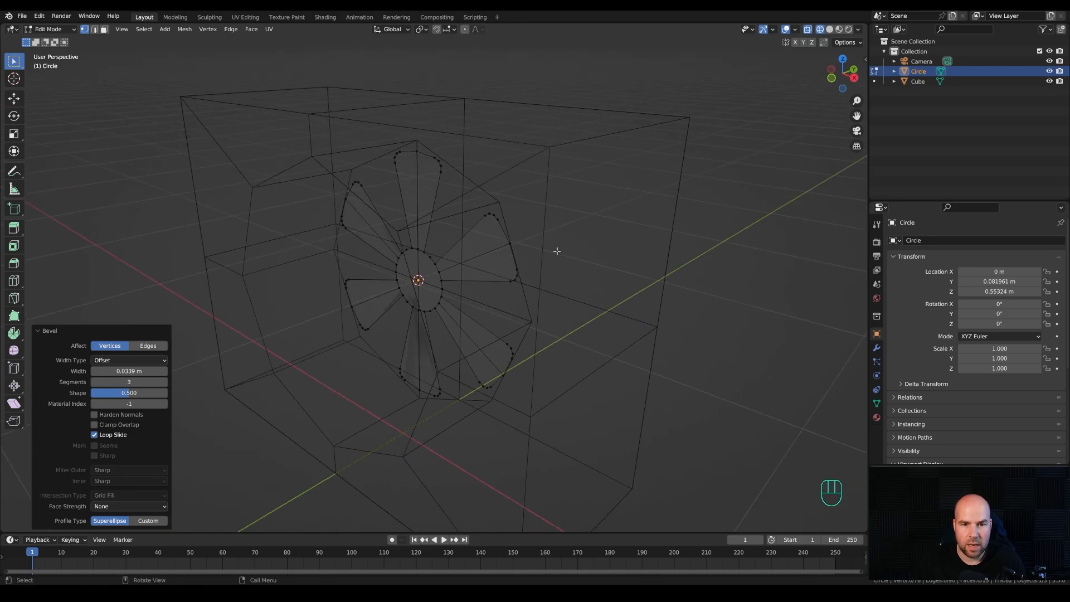
pyautogui.press('a')
pyautogui.press('e')
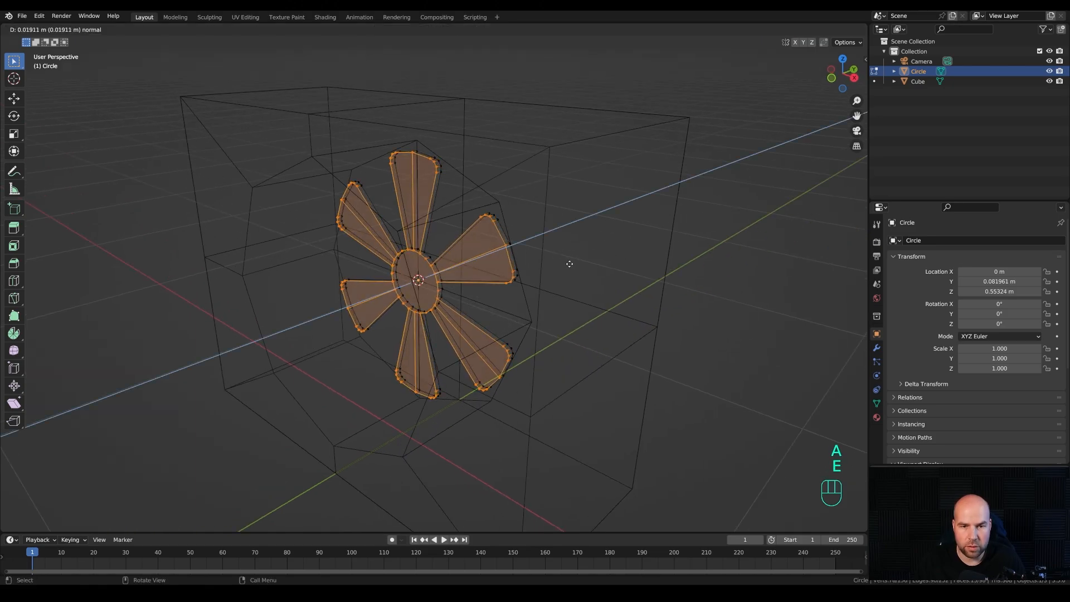
pyautogui.click(569, 264)
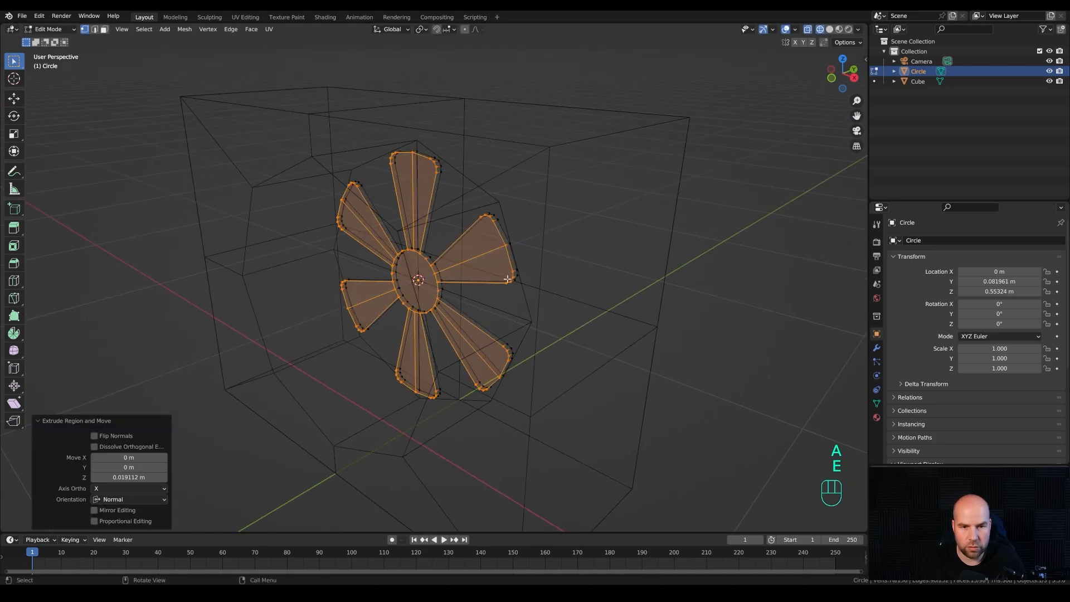
# Inset the hub's front face by about 0.04 m and extrude it forward about 0.033 m
pyautogui.click(104, 29)
pyautogui.click(415, 285)
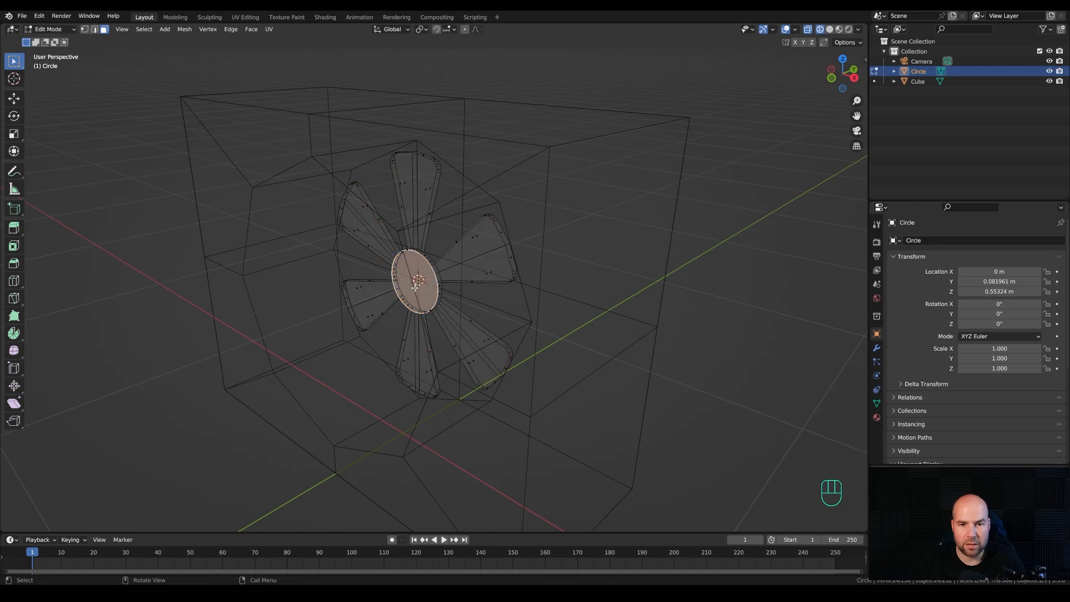
pyautogui.press('i')
pyautogui.click(508, 297)
pyautogui.press('e')
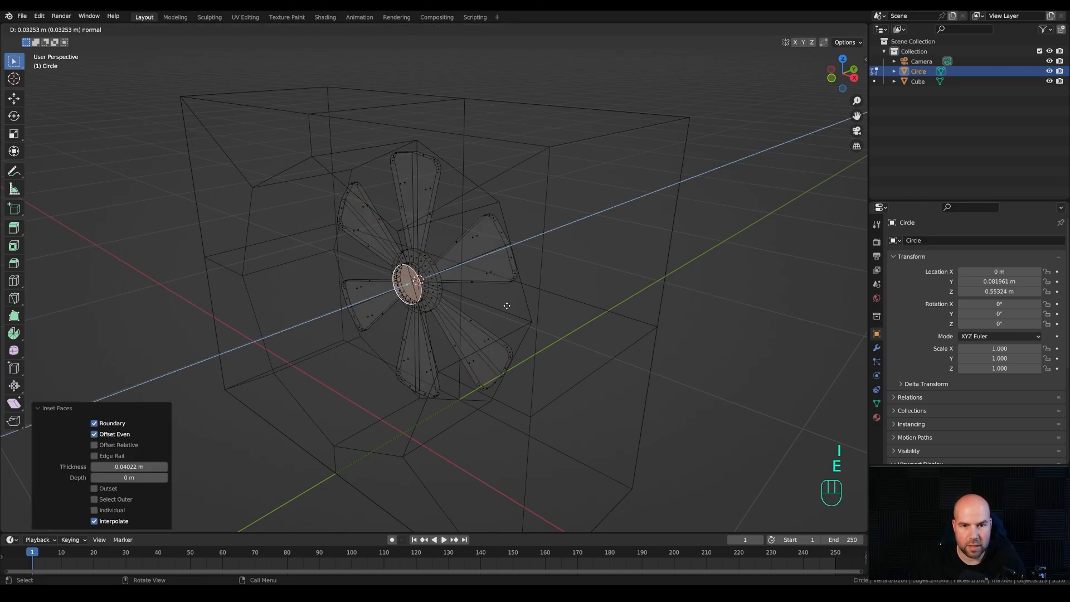
pyautogui.click(506, 306)
# Move the fan object about -0.29 m along global Y in Object Mode and return the viewport to solid shading
pyautogui.scroll(-4, 504, 296)
pyautogui.press('Tab')
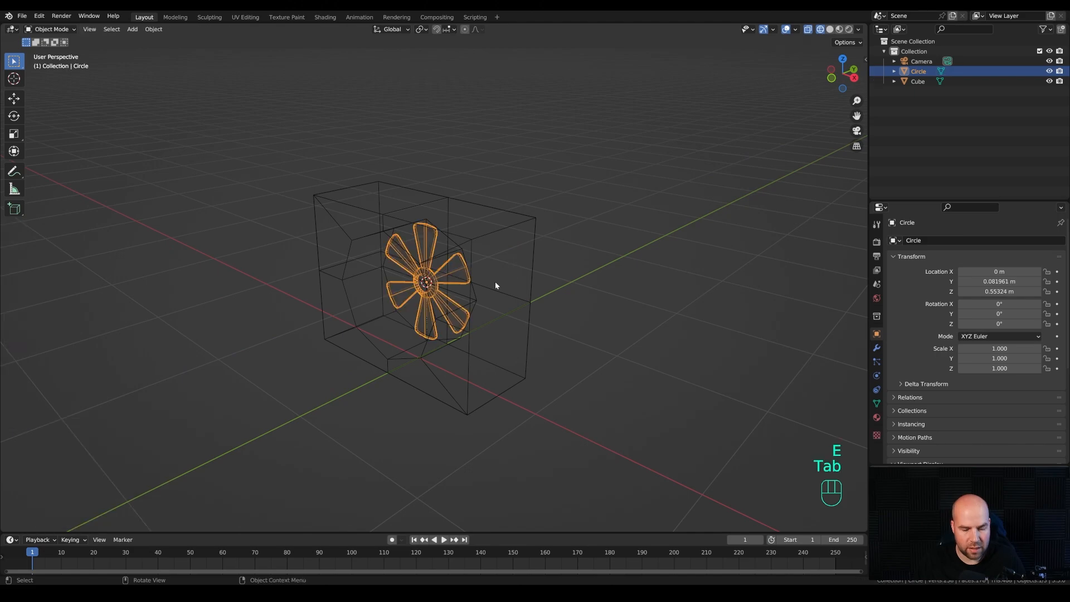
pyautogui.press('g')
pyautogui.press('y')
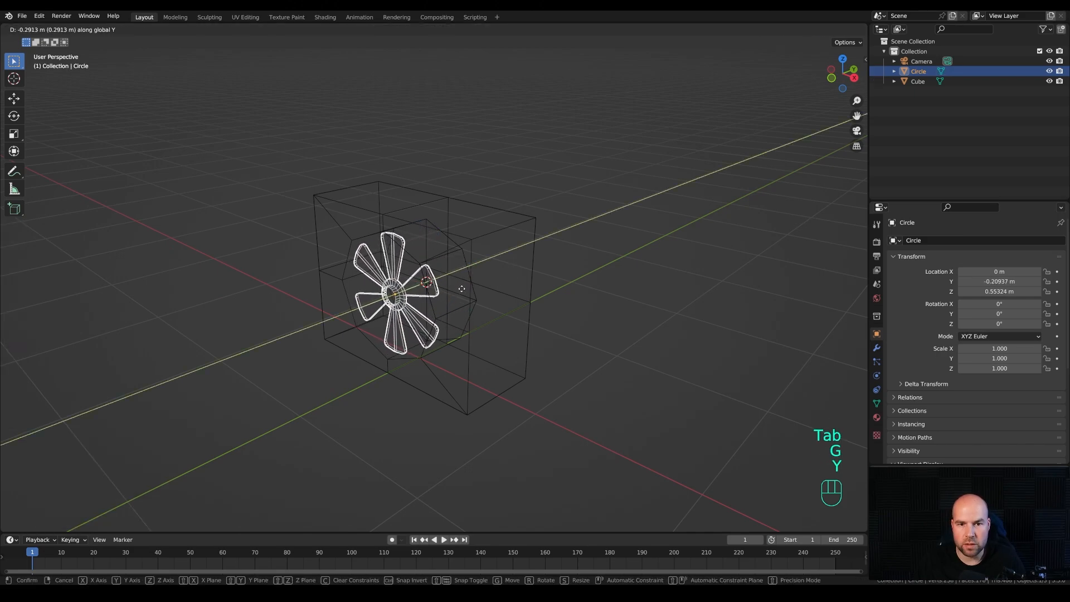
pyautogui.click(462, 288)
pyautogui.press('z')
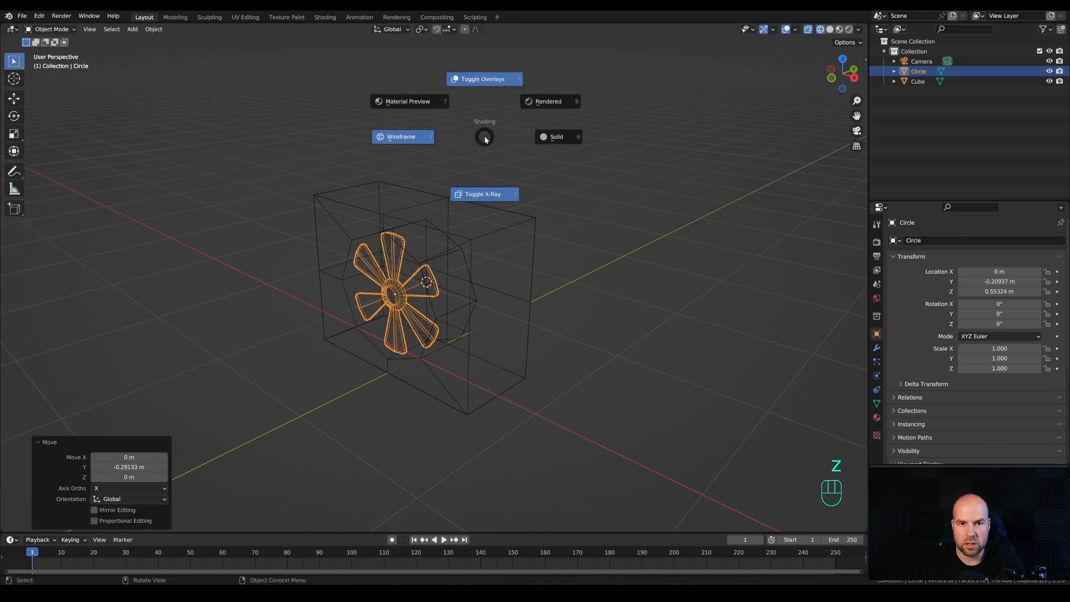
pyautogui.click(556, 139)
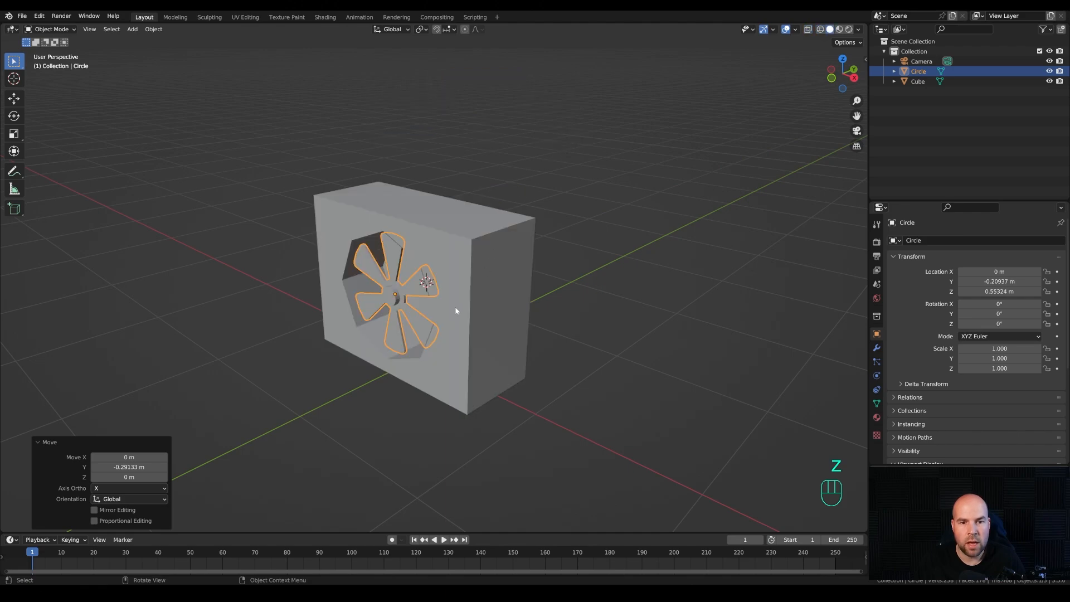
pyautogui.moveTo(433, 311); pyautogui.dragTo(456, 313, button='middle')
pyautogui.scroll(-2, 450, 310)
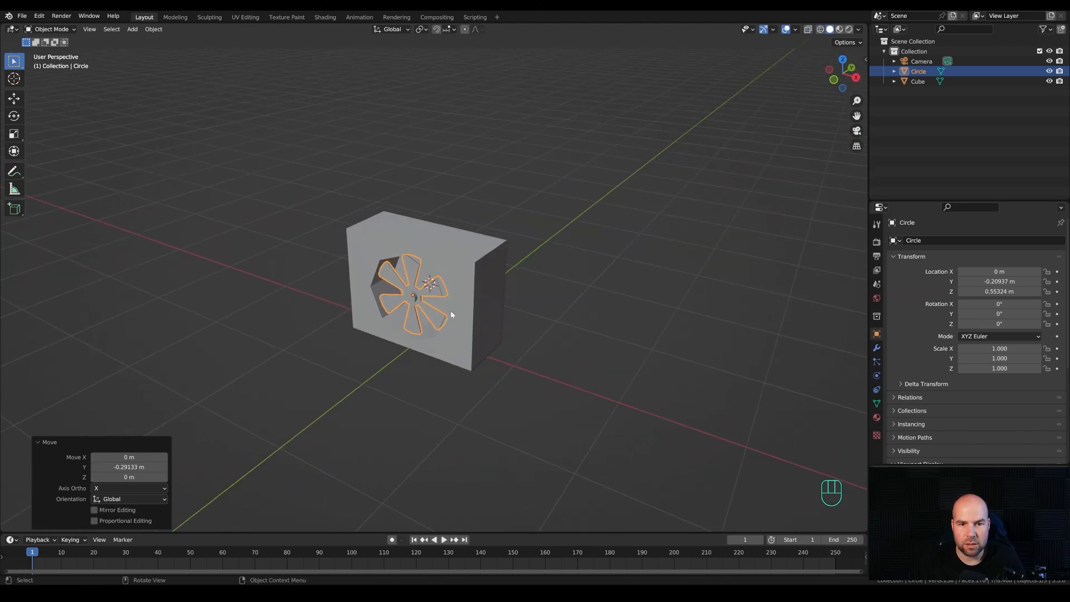
# Add a Bevel modifier to the box object
pyautogui.click(486, 253)
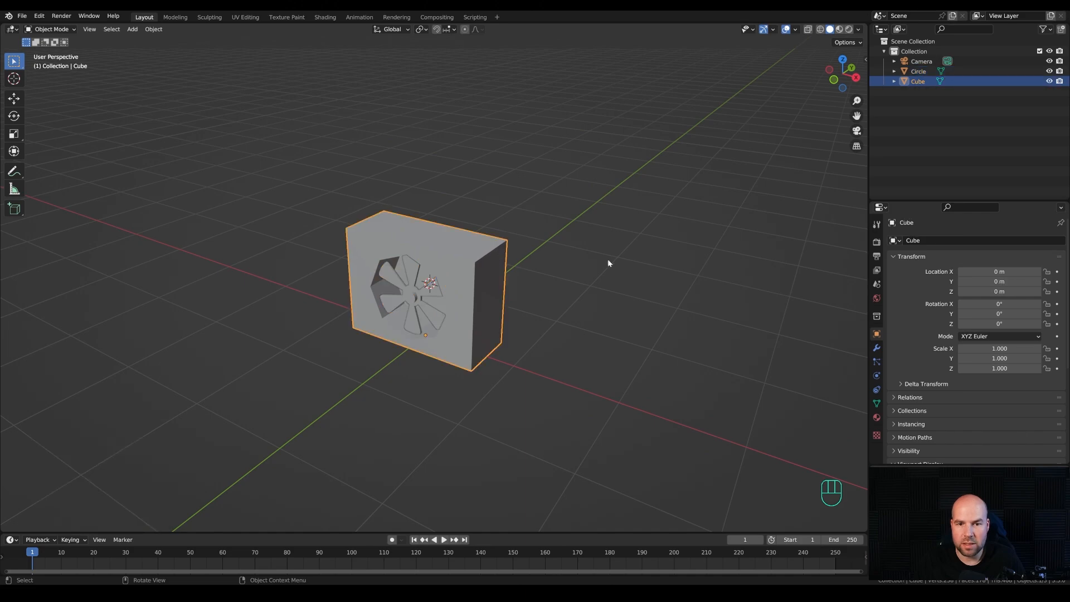
pyautogui.scroll(3, 624, 279)
pyautogui.click(876, 348)
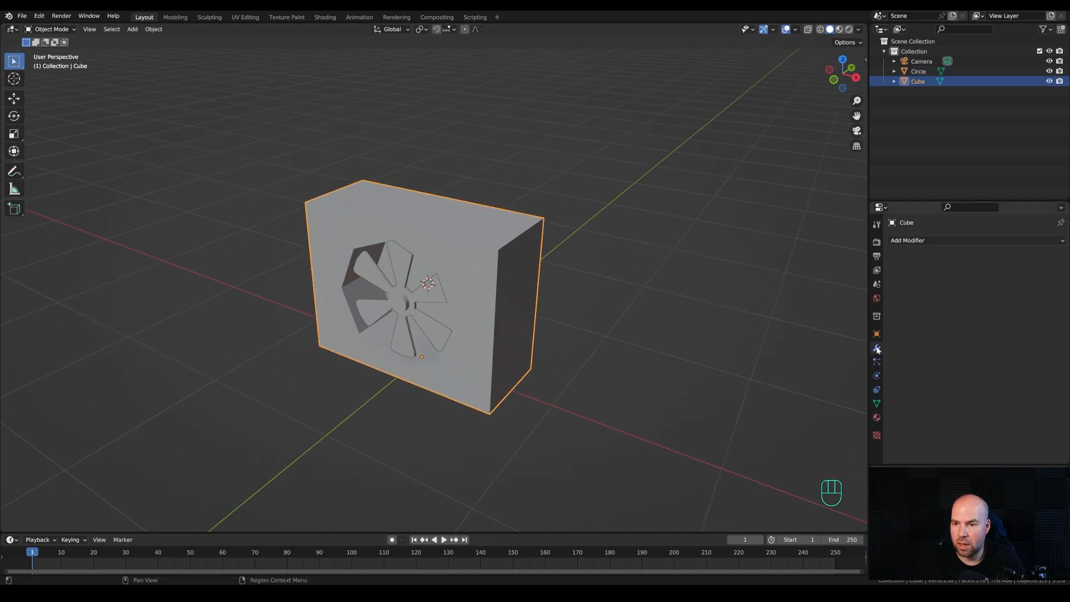
pyautogui.click(924, 240)
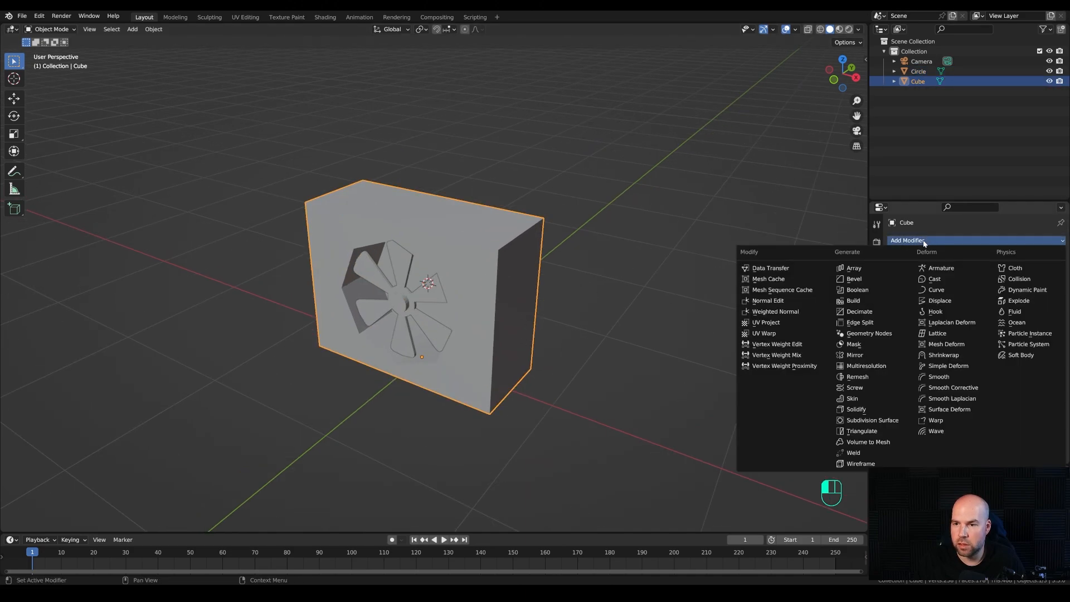
pyautogui.click(854, 279)
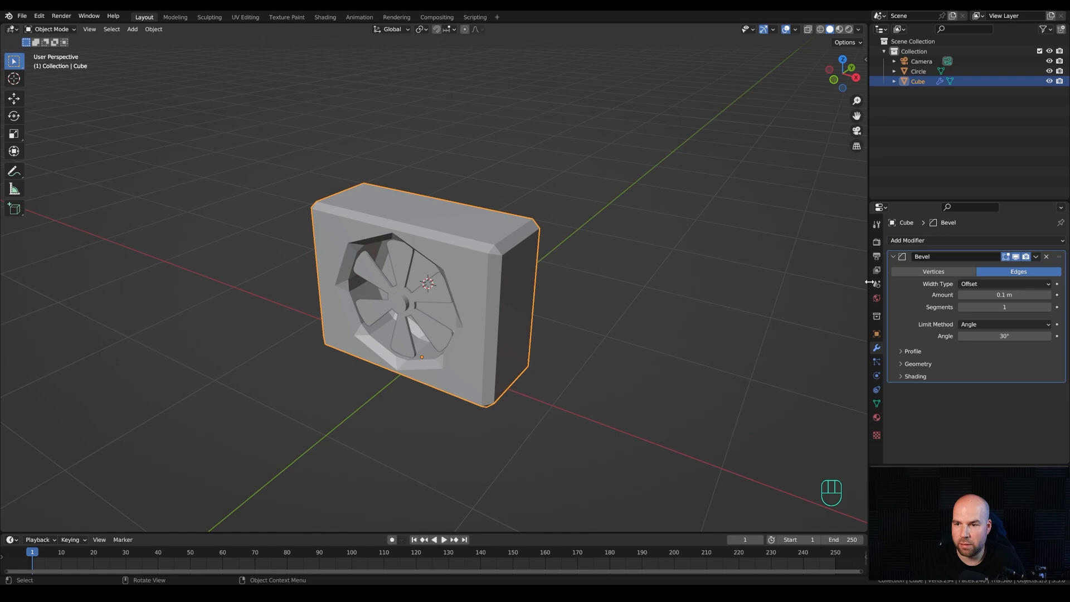
# Set the box's Bevel modifier to 2 segments, an amount of 0.019 m and a 45° angle limit
pyautogui.click(1048, 307)
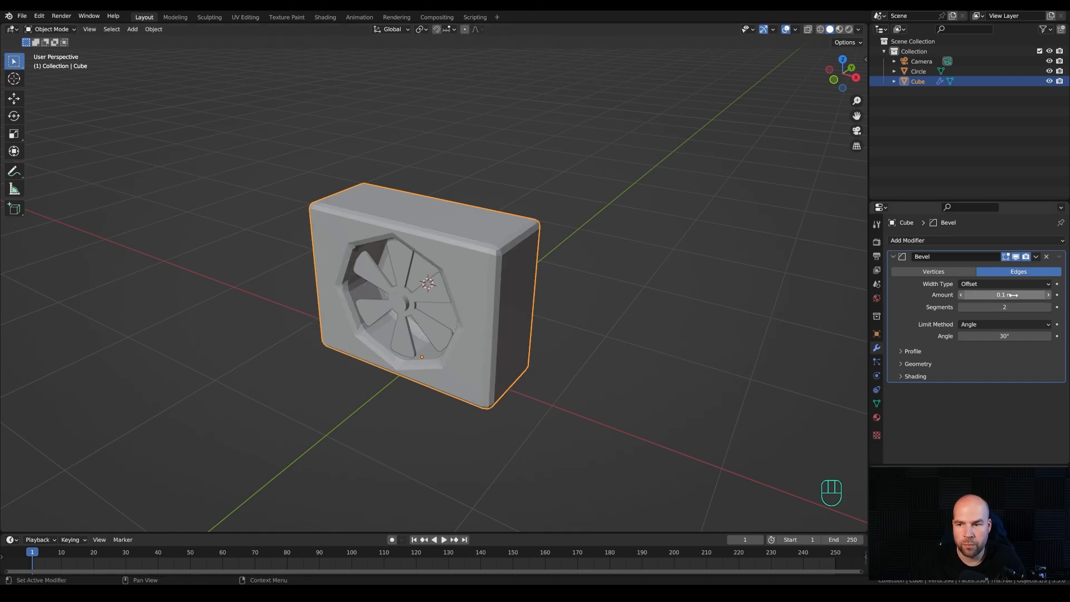
pyautogui.keyDown('shift'); pyautogui.moveTo(1012, 294); pyautogui.dragTo(986, 295); pyautogui.keyUp('shift')
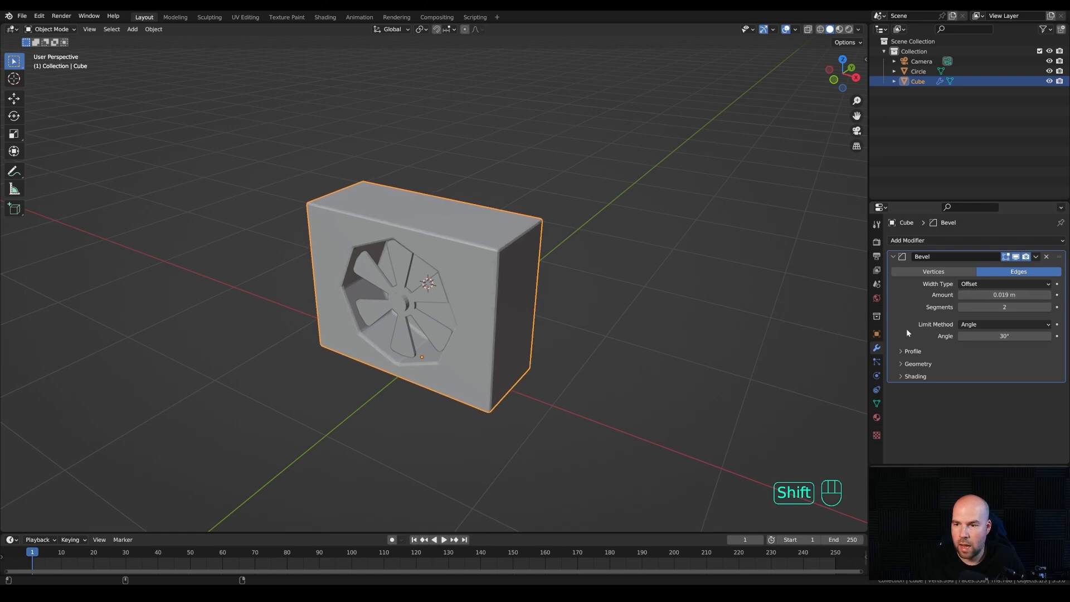
pyautogui.click(1015, 336)
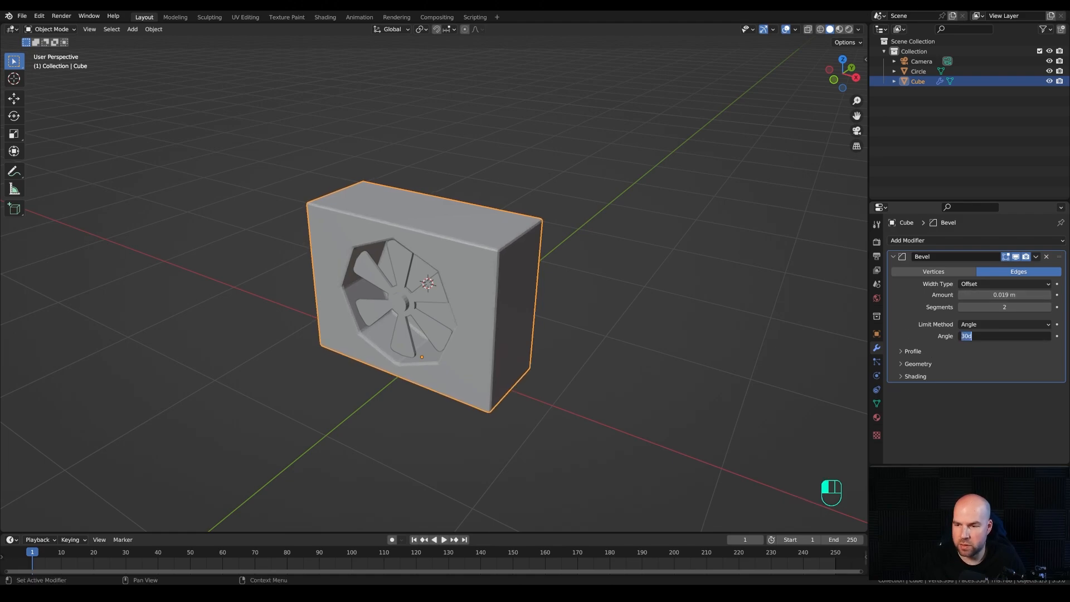
pyautogui.write('45')
pyautogui.press('Return')
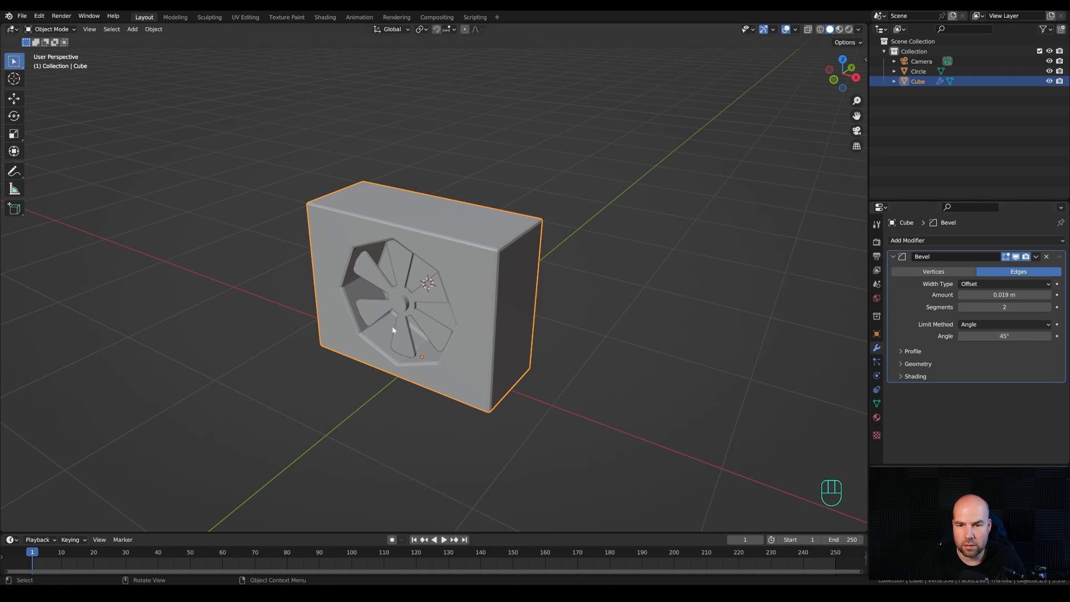
# Set the Bevel modifier's outer miter to Arc and collapse its settings
pyautogui.moveTo(392, 330); pyautogui.dragTo(379, 329, button='middle')
pyautogui.click(941, 364)
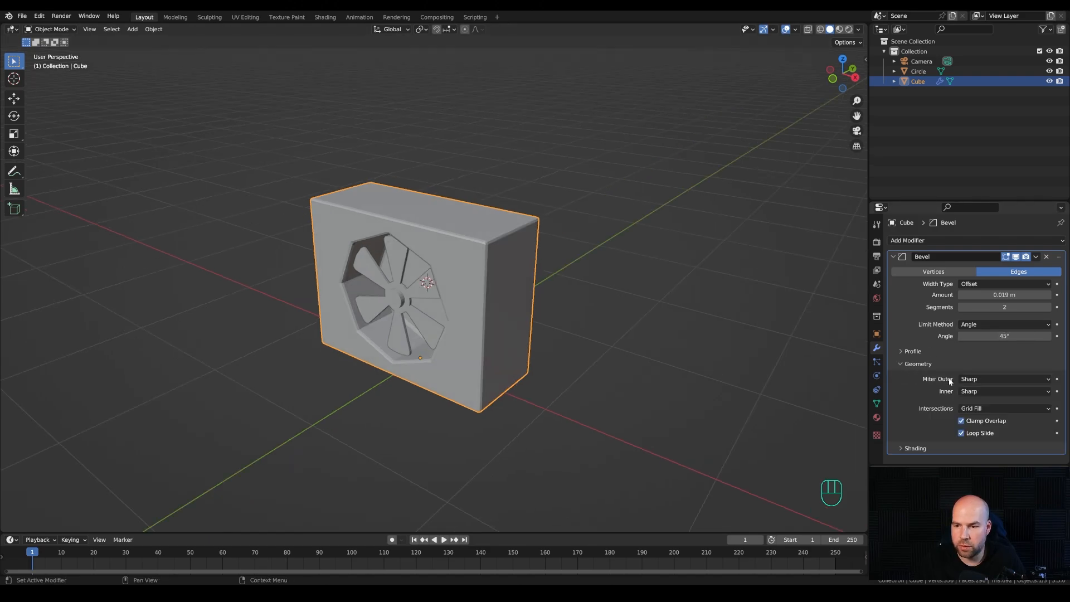
pyautogui.click(978, 380)
pyautogui.click(960, 408)
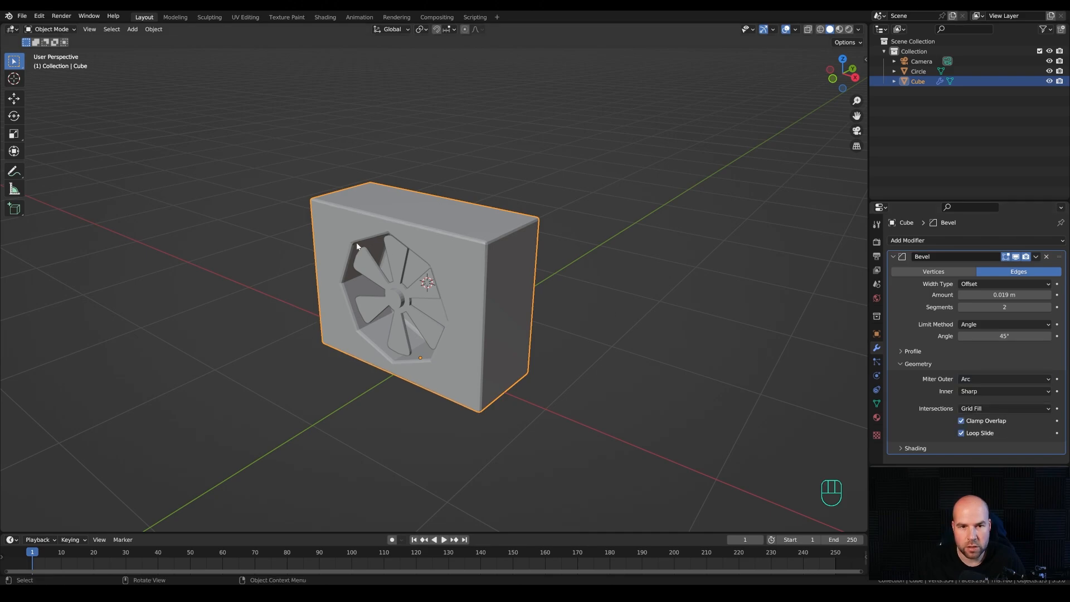
pyautogui.click(893, 256)
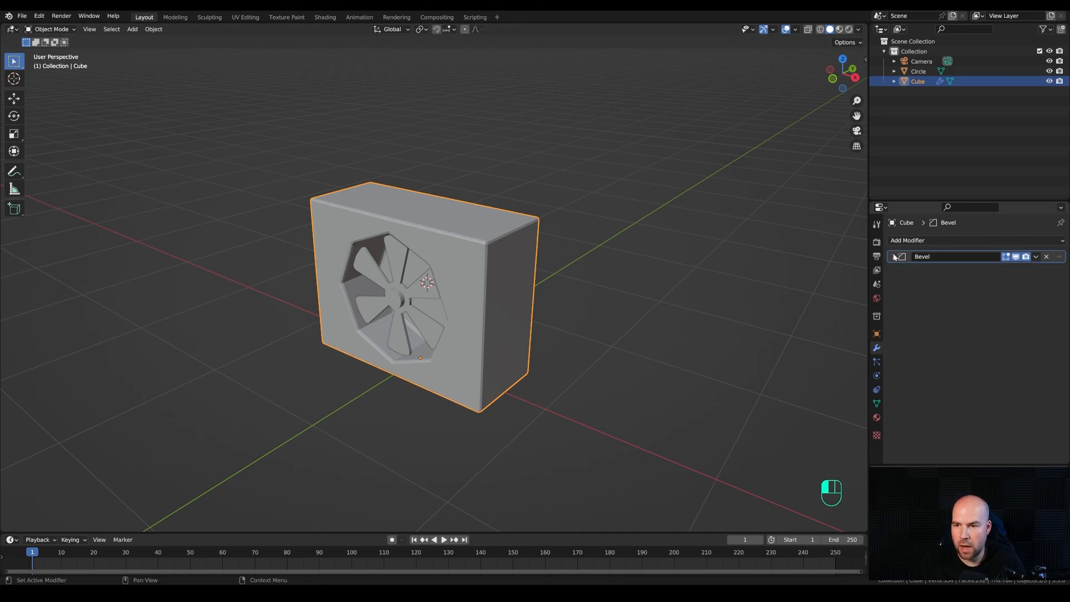
# Add a Subdivision Surface modifier to the box after the Bevel modifier
pyautogui.click(913, 240)
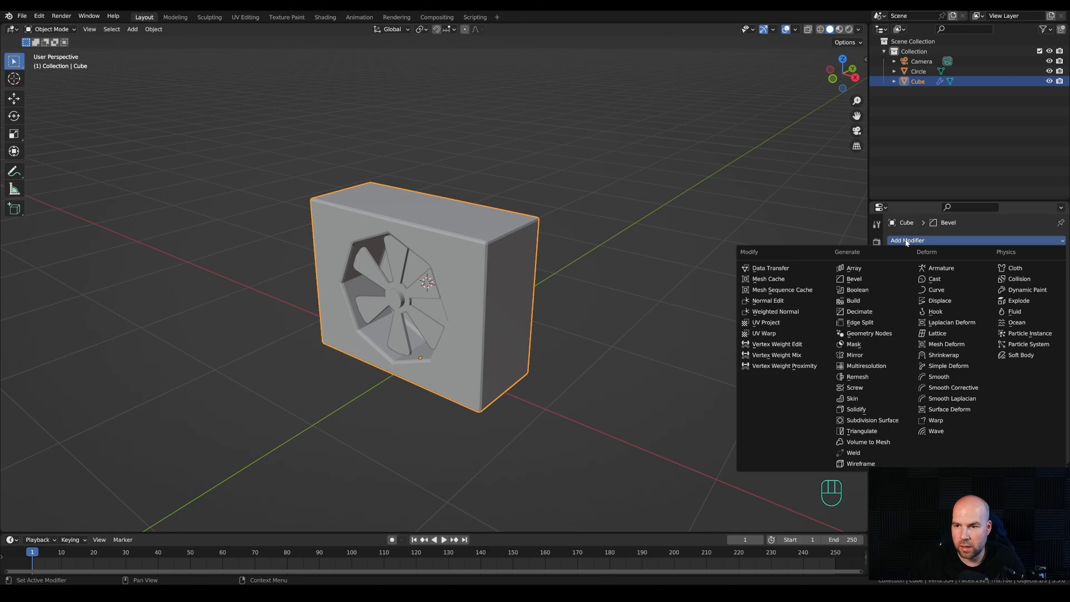
pyautogui.click(874, 421)
pyautogui.moveTo(409, 252)
pyautogui.mouseDown(button='middle')
pyautogui.moveTo(381, 224)
pyautogui.moveTo(412, 243)
pyautogui.mouseUp(button='middle')
pyautogui.scroll(3, 382, 224)
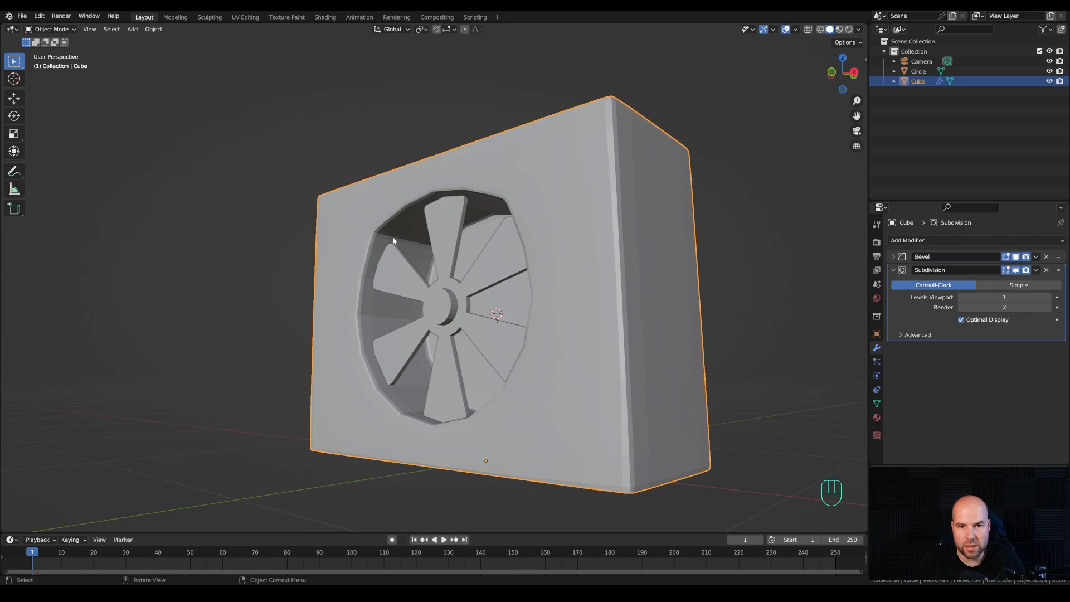
# Set the Bevel modifier's angle limit to 50° and collapse its settings again
pyautogui.click(893, 257)
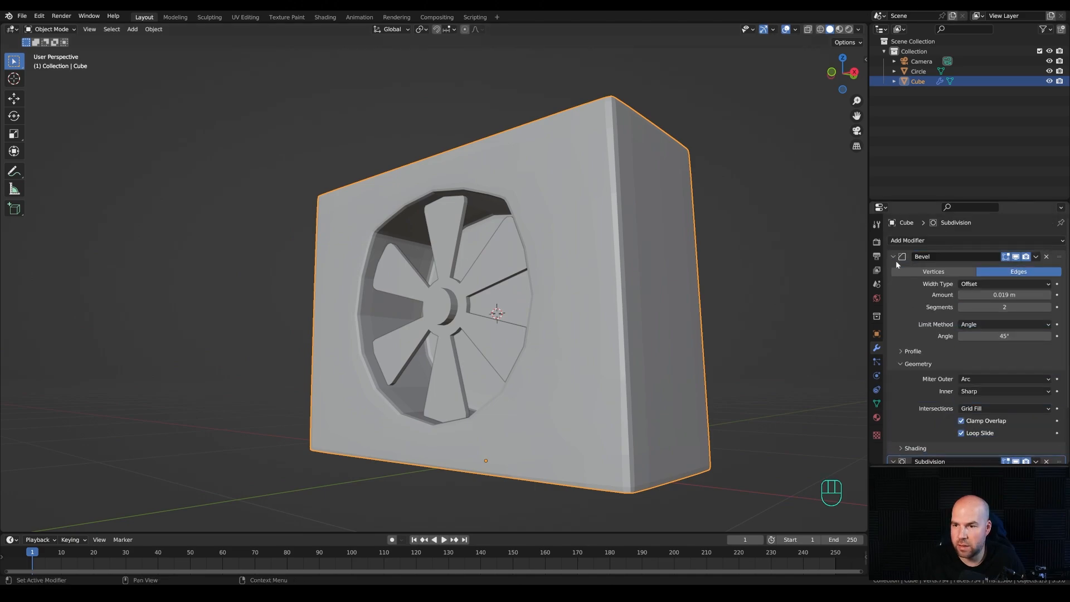
pyautogui.click(1003, 336)
pyautogui.write('50')
pyautogui.press('Return')
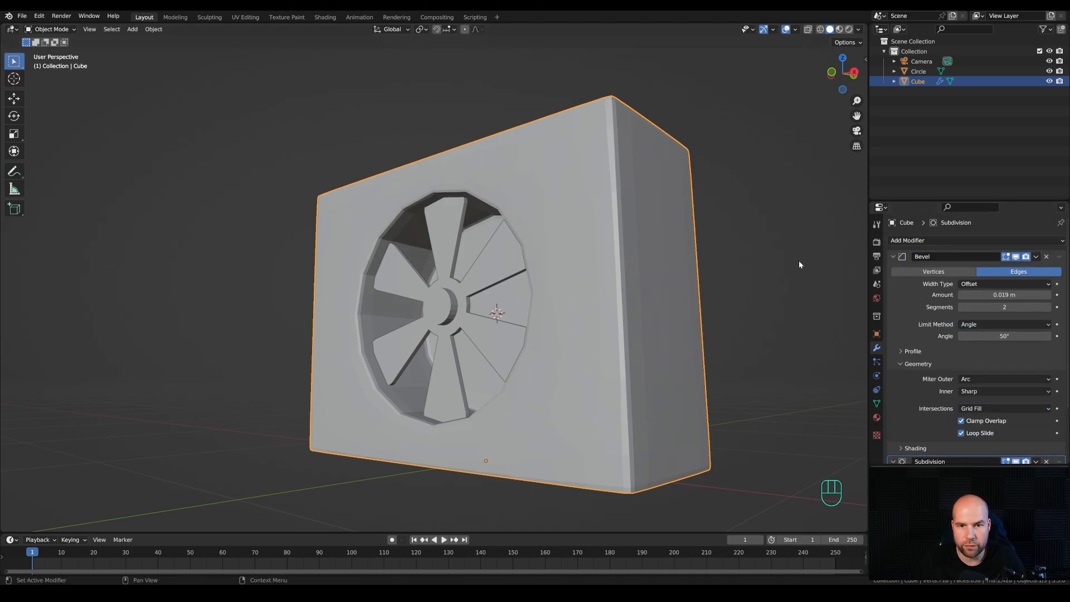
pyautogui.click(893, 256)
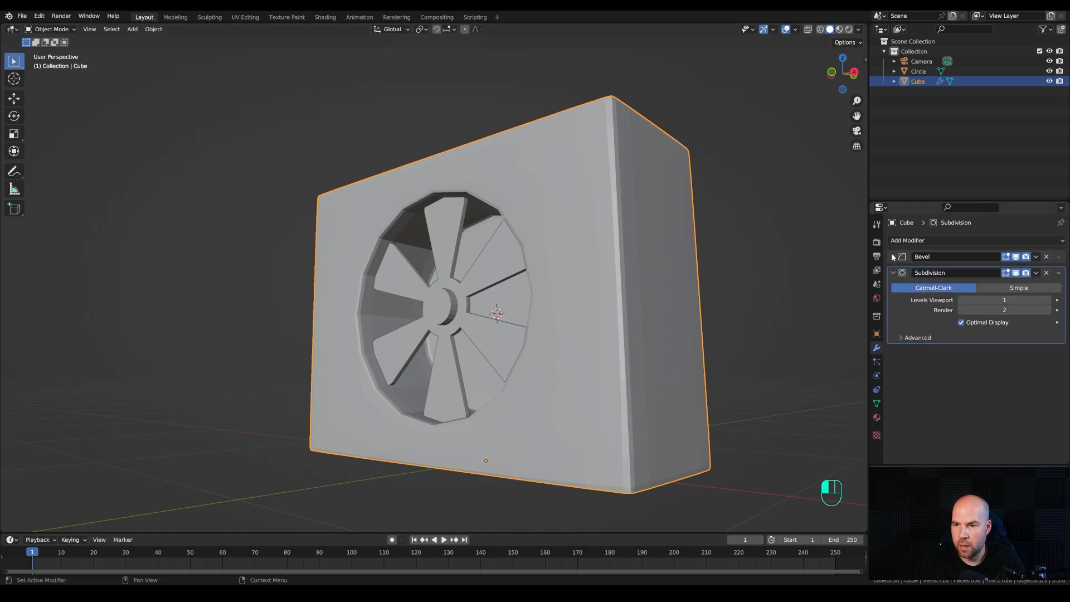
# Set the Subdivision modifier's viewport levels to 2 and shade the box smooth
pyautogui.click(1048, 297)
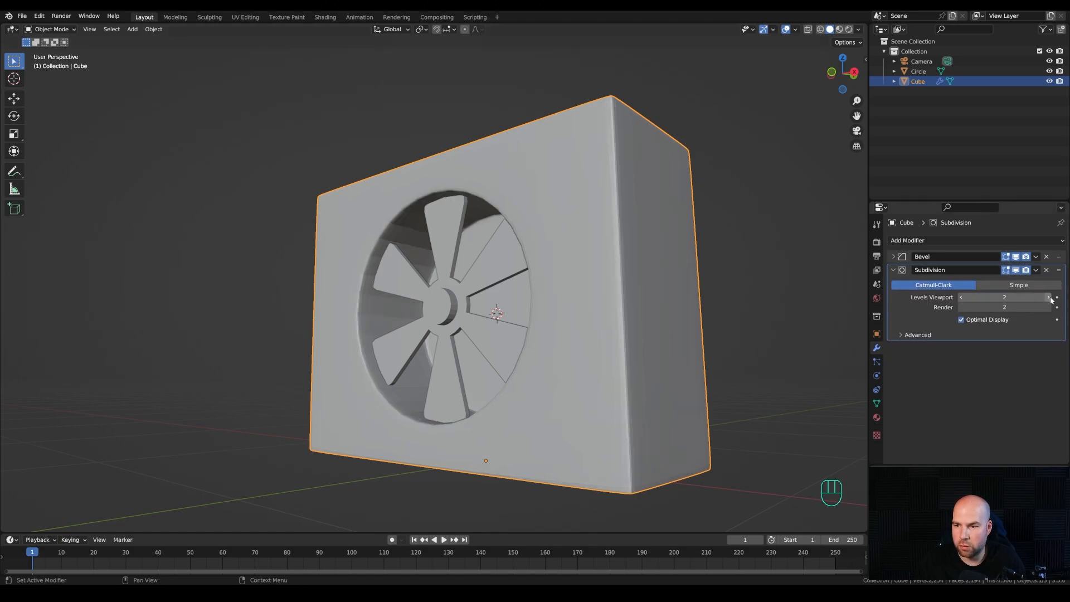
pyautogui.moveTo(593, 196); pyautogui.dragTo(596, 242, button='middle')
pyautogui.rightClick(554, 272)
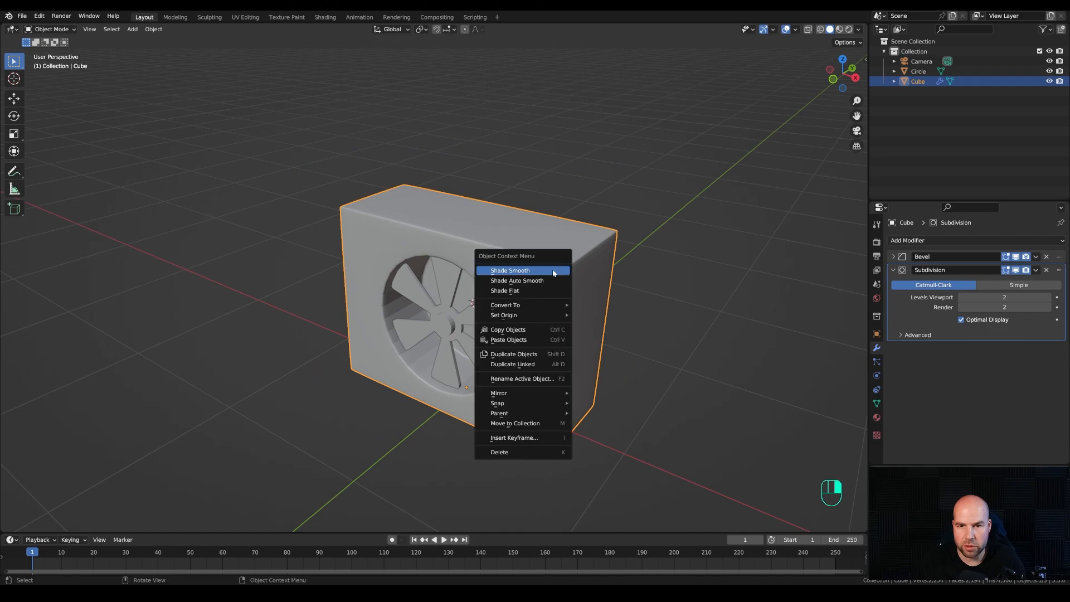
pyautogui.click(554, 272)
pyautogui.moveTo(572, 369); pyautogui.dragTo(531, 343, button='middle')
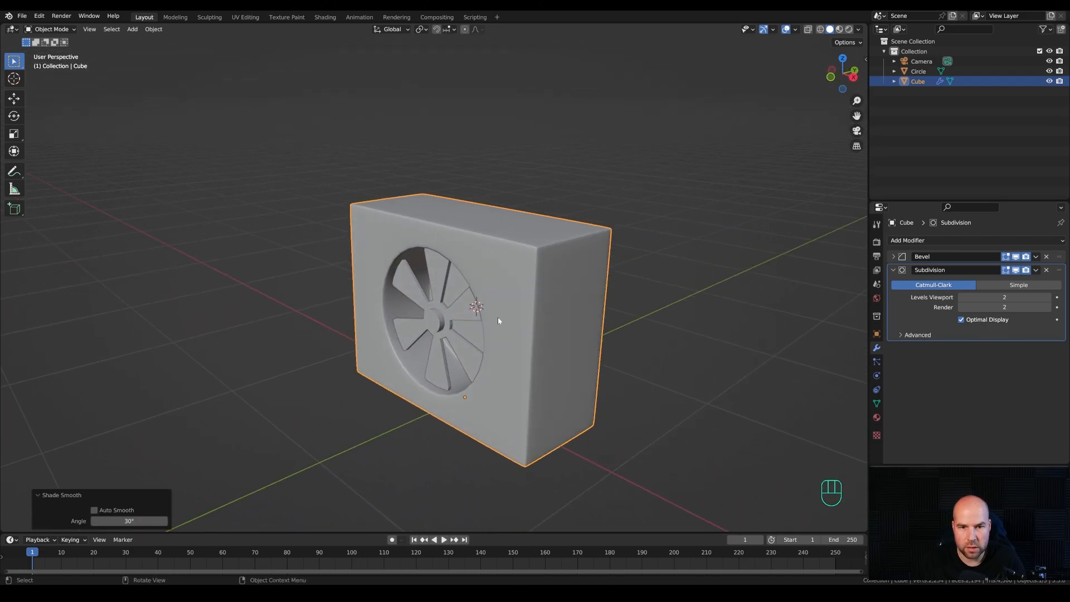
pyautogui.scroll(1, 394, 386)
pyautogui.scroll(-2, 492, 340)
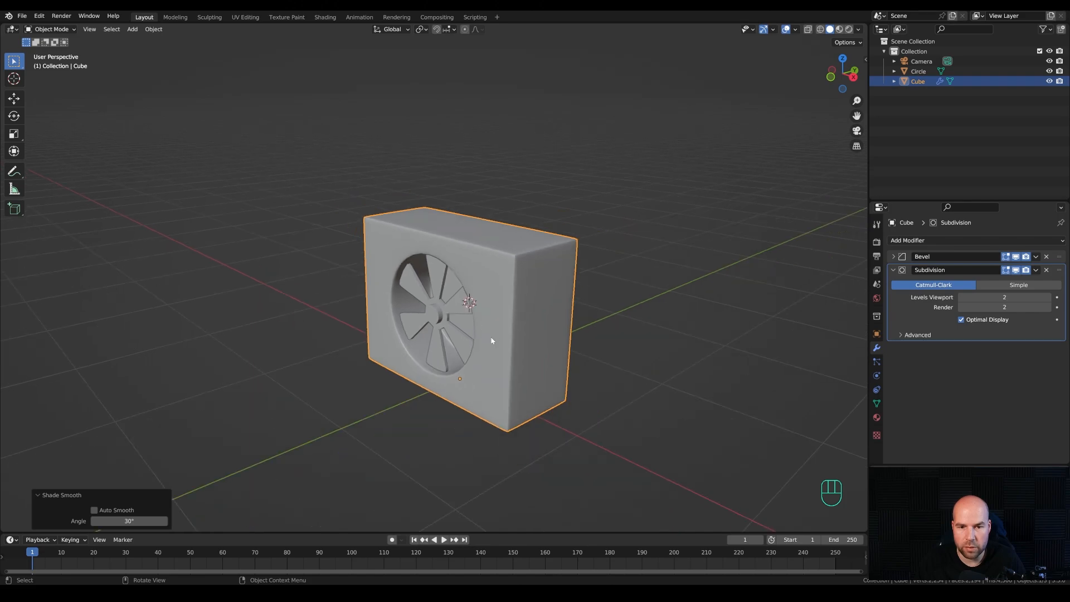
# Shade the fan object with Auto Smooth at 30°
pyautogui.click(432, 306)
pyautogui.rightClick(432, 316)
pyautogui.click(398, 327)
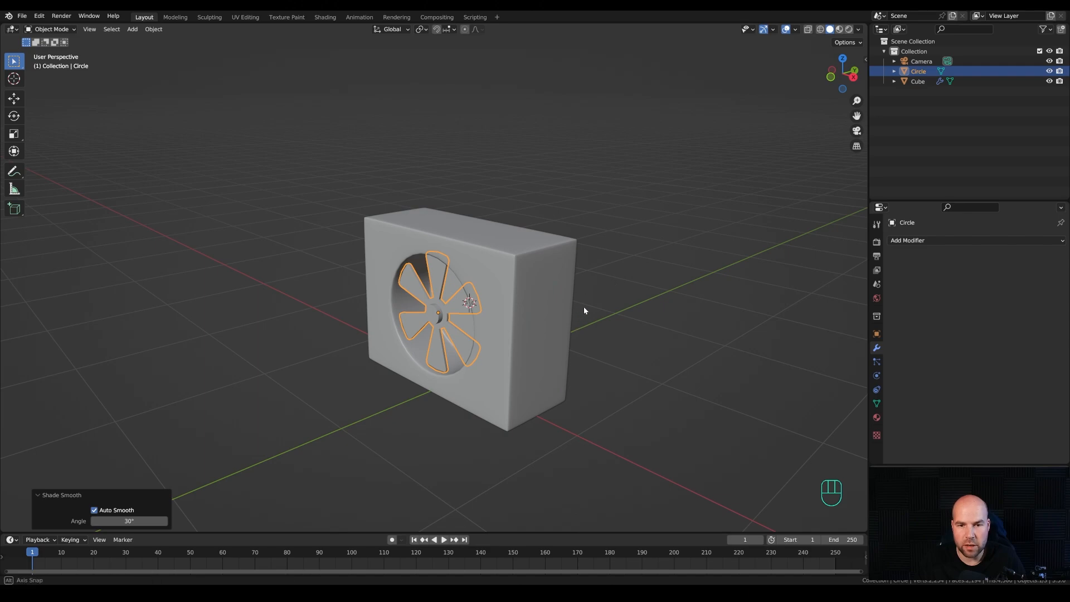
# Snap the 3D cursor to the selected fan and add a 2 m plane at that point
pyautogui.moveTo(583, 307); pyautogui.dragTo(509, 301, button='middle')
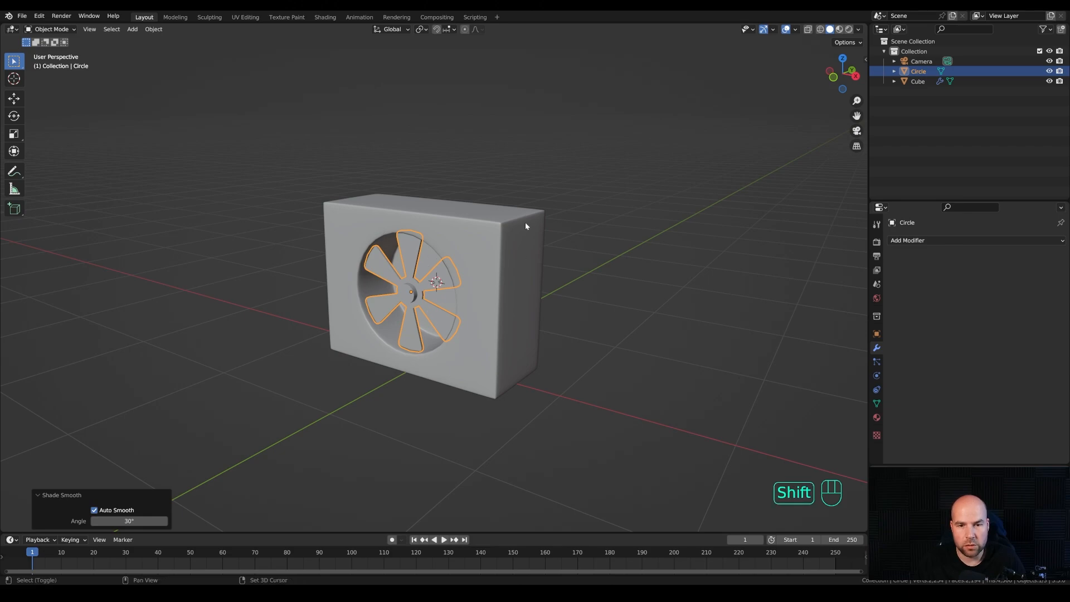
pyautogui.hotkey('shift', 's')
pyautogui.click(532, 282)
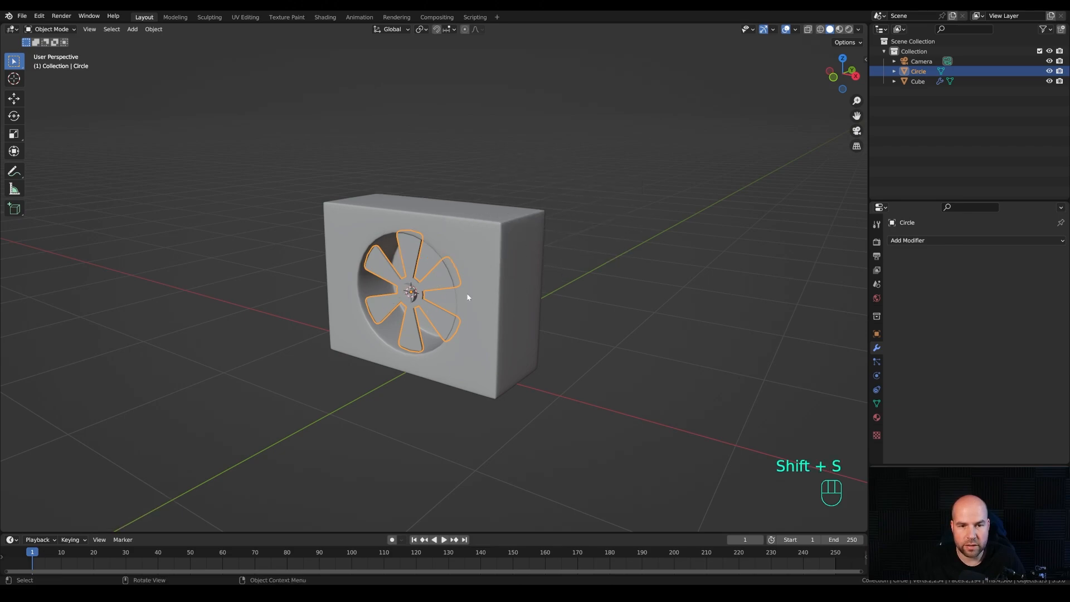
pyautogui.hotkey('shift', 'a')
pyautogui.moveTo(471, 292)
pyautogui.click(527, 294)
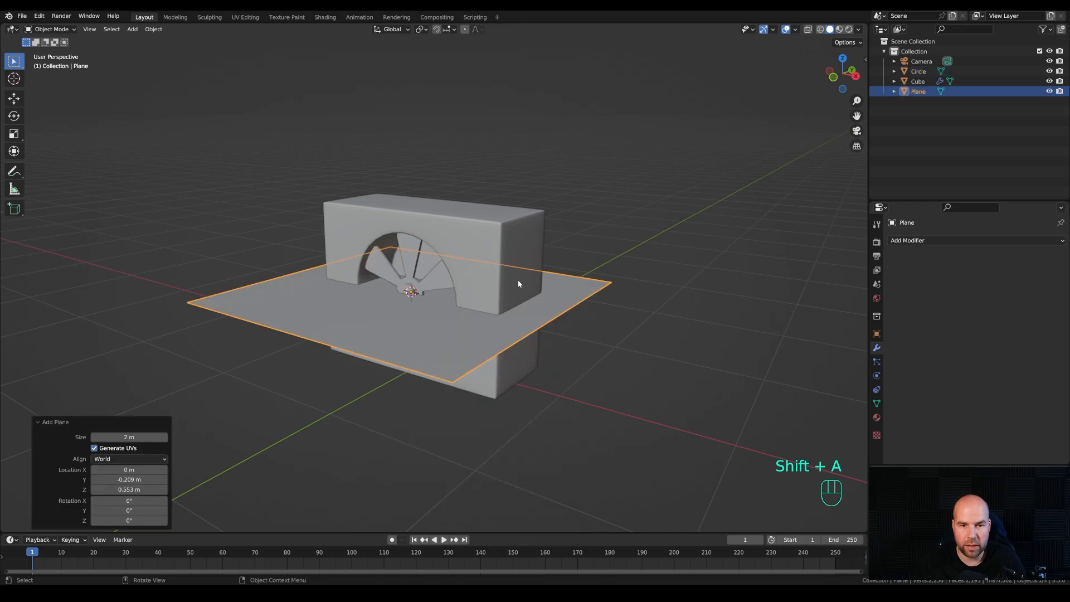
# Rotate the new plane 90° around the global X axis so it stands upright
pyautogui.press('r')
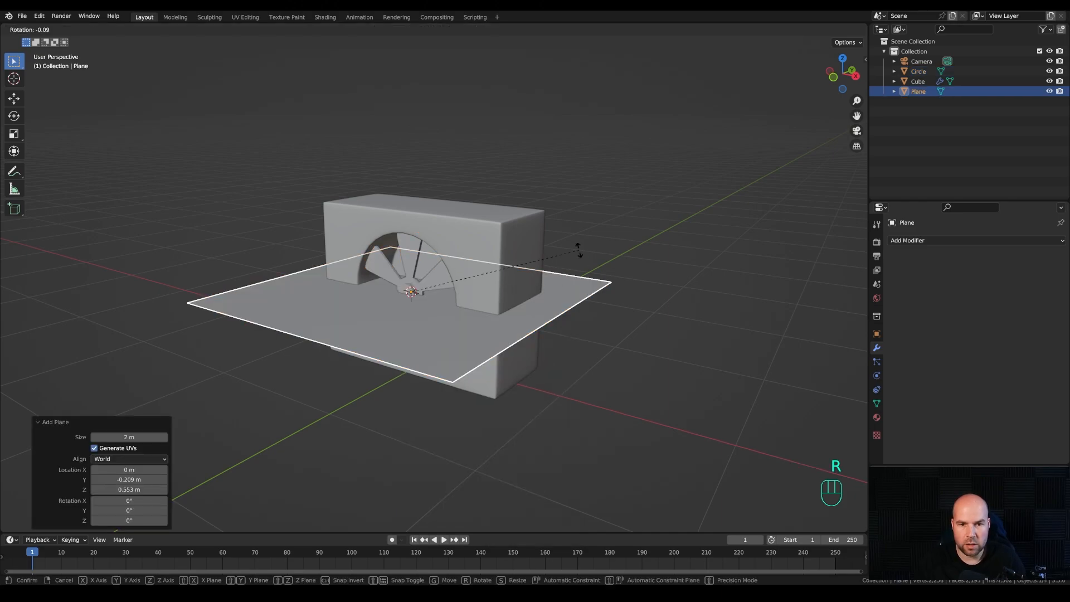
pyautogui.press('x')
pyautogui.press('KP_9')
pyautogui.press('KP_0')
pyautogui.press('KP_Enter')
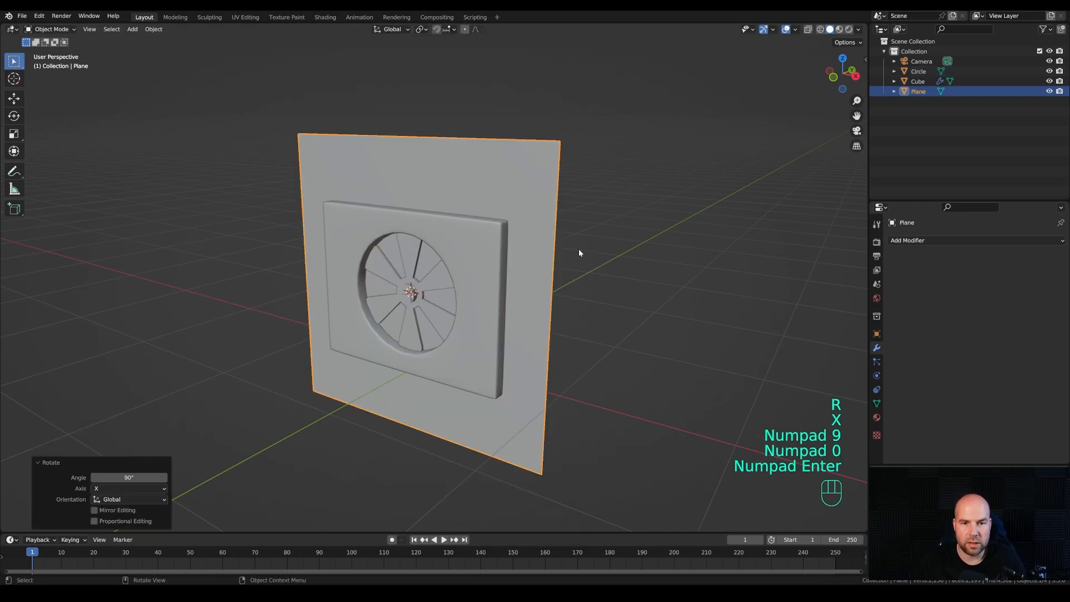
# Move the plane's face about -0.184 m along global Y in Edit Mode, placing it in front of the box
pyautogui.moveTo(578, 248); pyautogui.dragTo(577, 275, button='middle')
pyautogui.press('Tab')
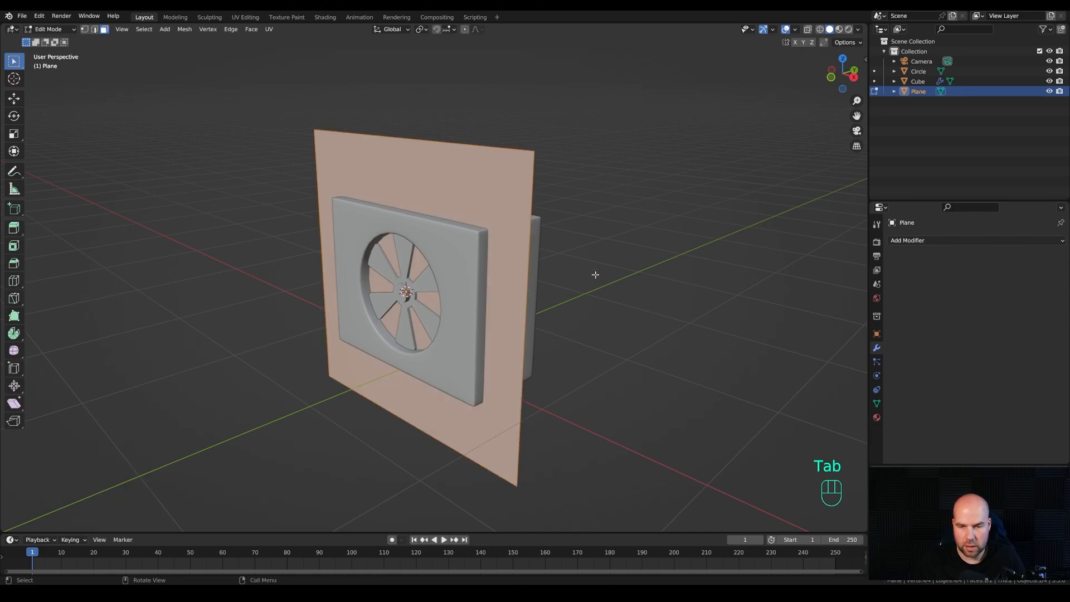
pyautogui.press('KP_7')
pyautogui.press('g')
pyautogui.press('y')
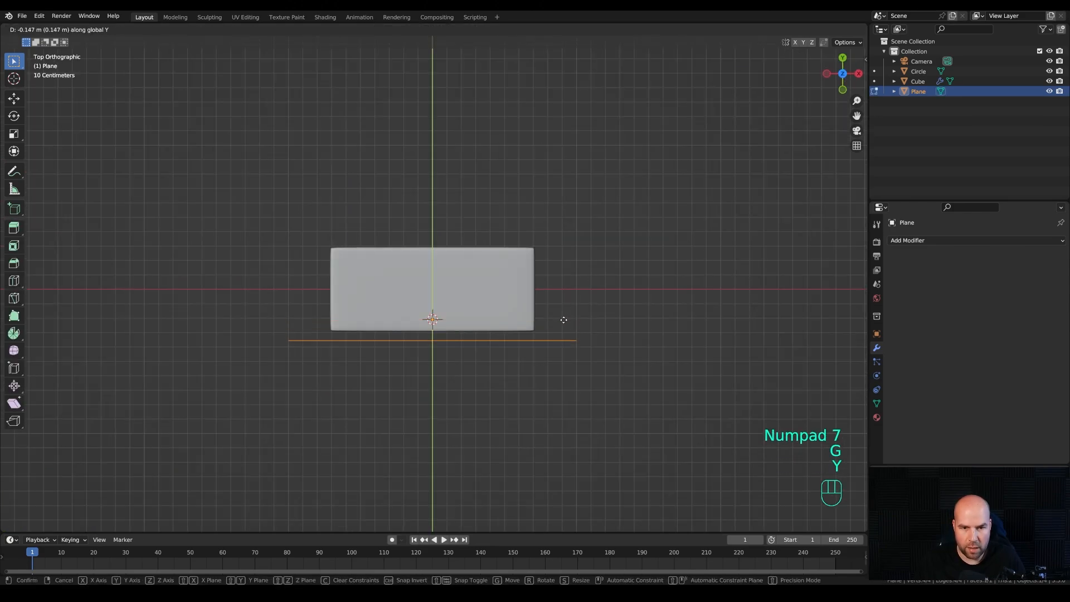
pyautogui.click(562, 323)
pyautogui.press('x')
pyautogui.press('Escape')
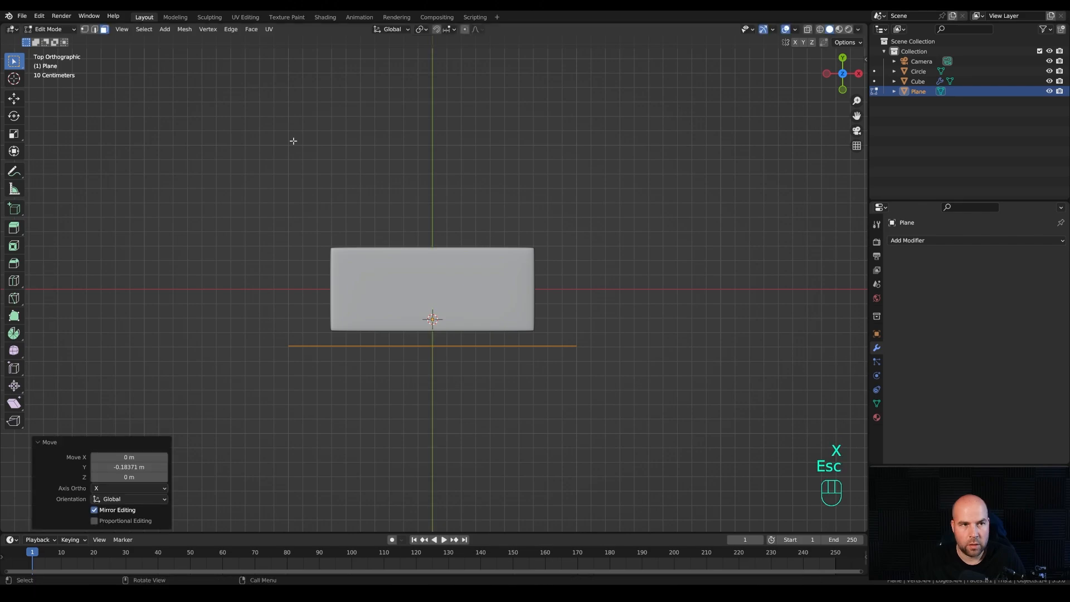
# Switch to vertex selection and scale the plane by about 0.601 along global X, narrower than the box
pyautogui.click(84, 29)
pyautogui.press('1')
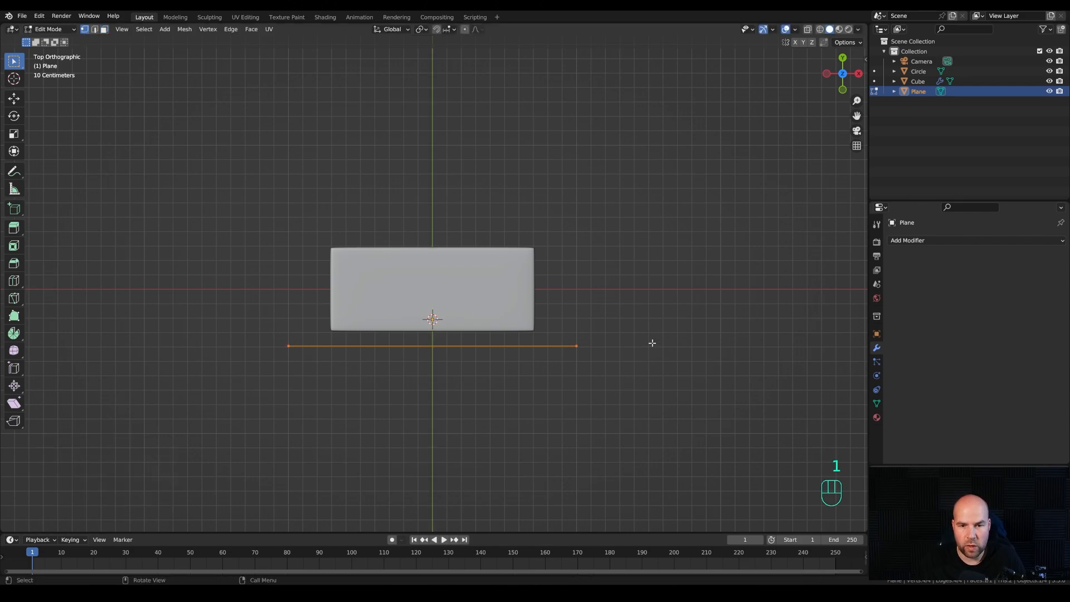
pyautogui.press('s')
pyautogui.press('x')
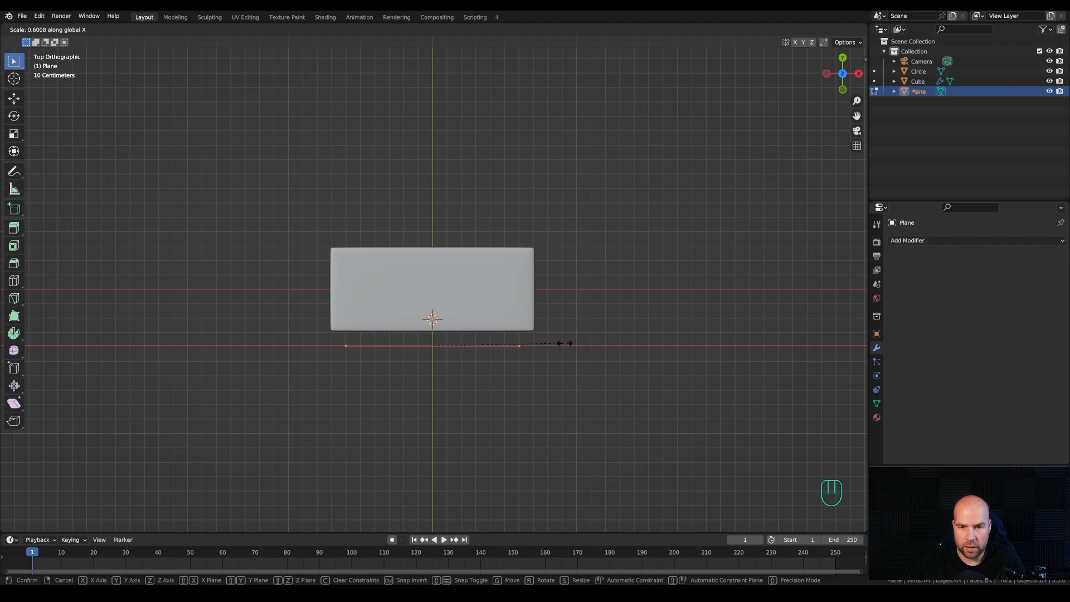
pyautogui.click(563, 344)
# Scale the plane by about 0.412 along global Z so it fits within the box's front face
pyautogui.press('KP_1')
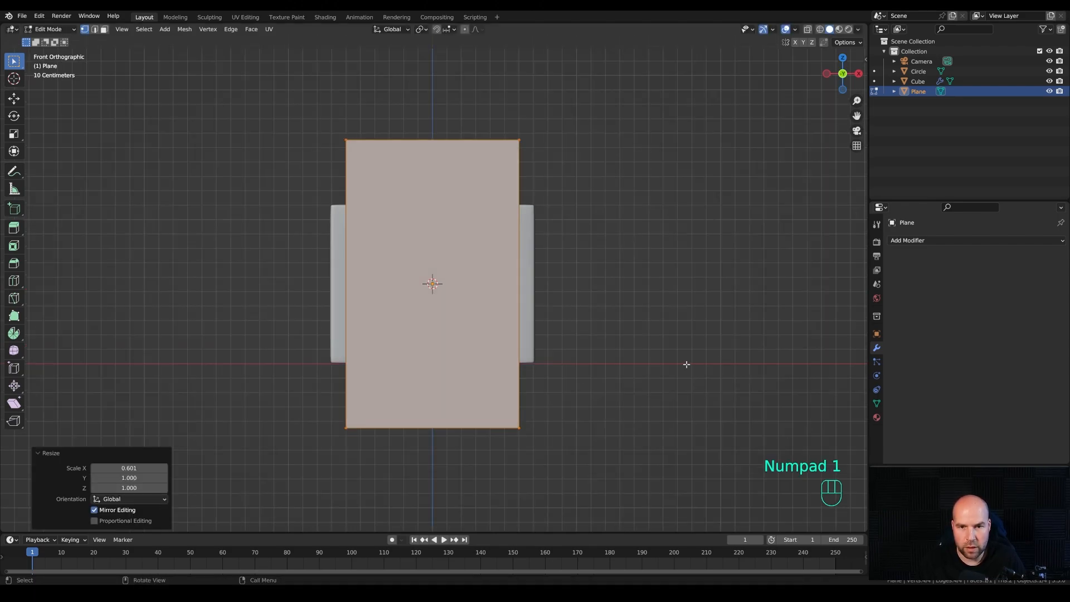
pyautogui.press('s')
pyautogui.press('z')
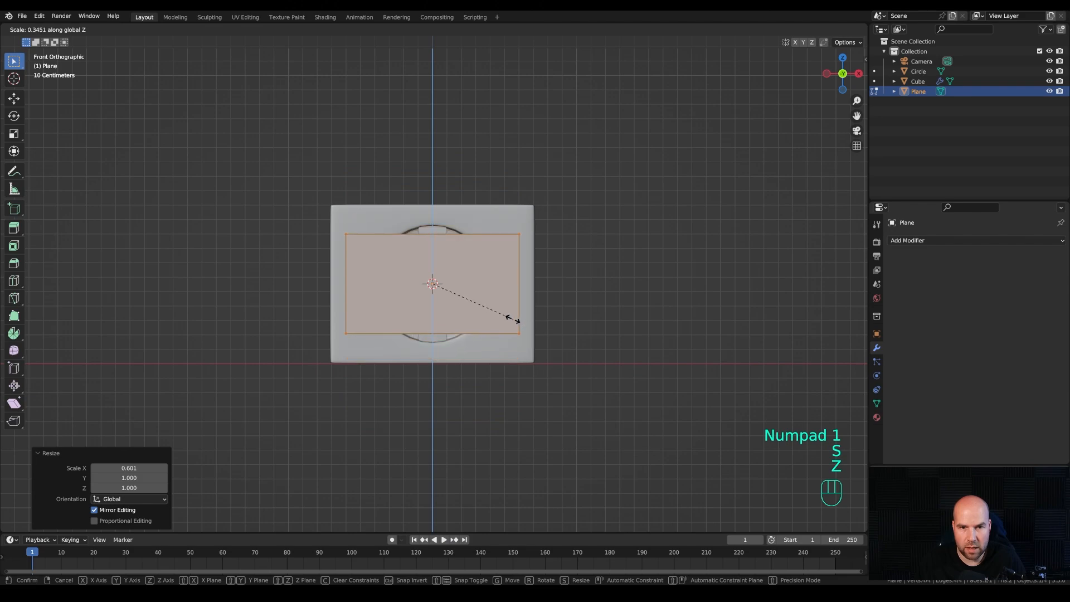
pyautogui.click(528, 323)
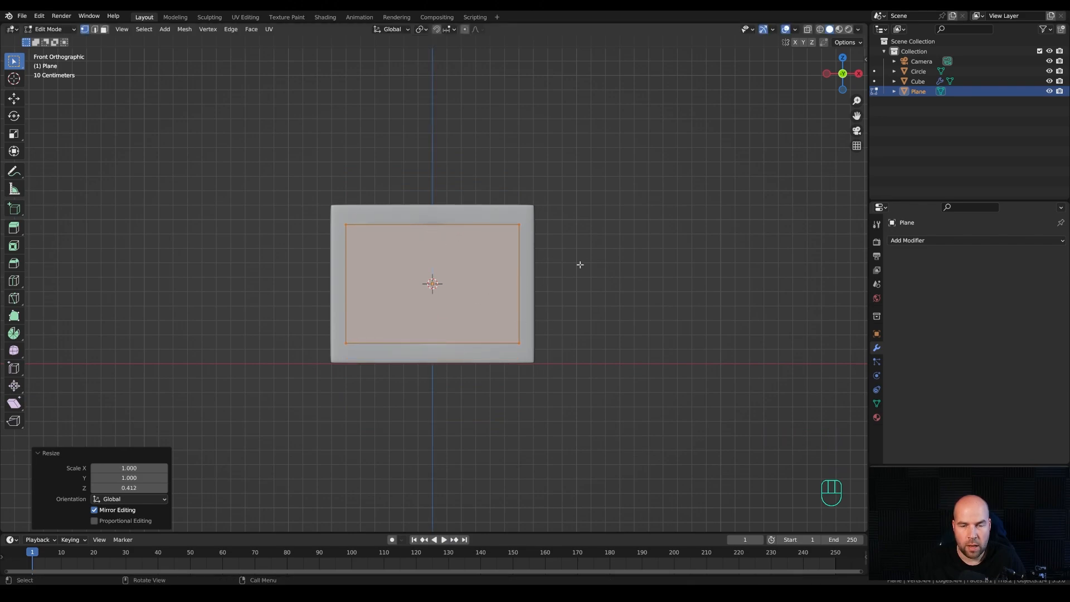
# Select the cover plane's two vertical side edges and extrude them about 0.109 m along global Y toward the box
pyautogui.press('2')
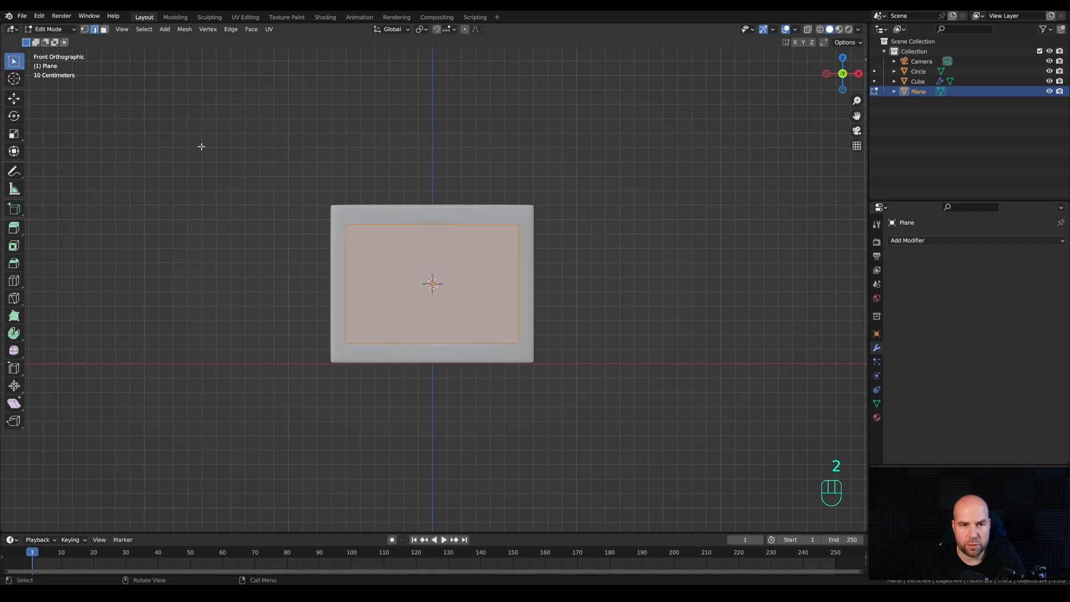
pyautogui.click(343, 281)
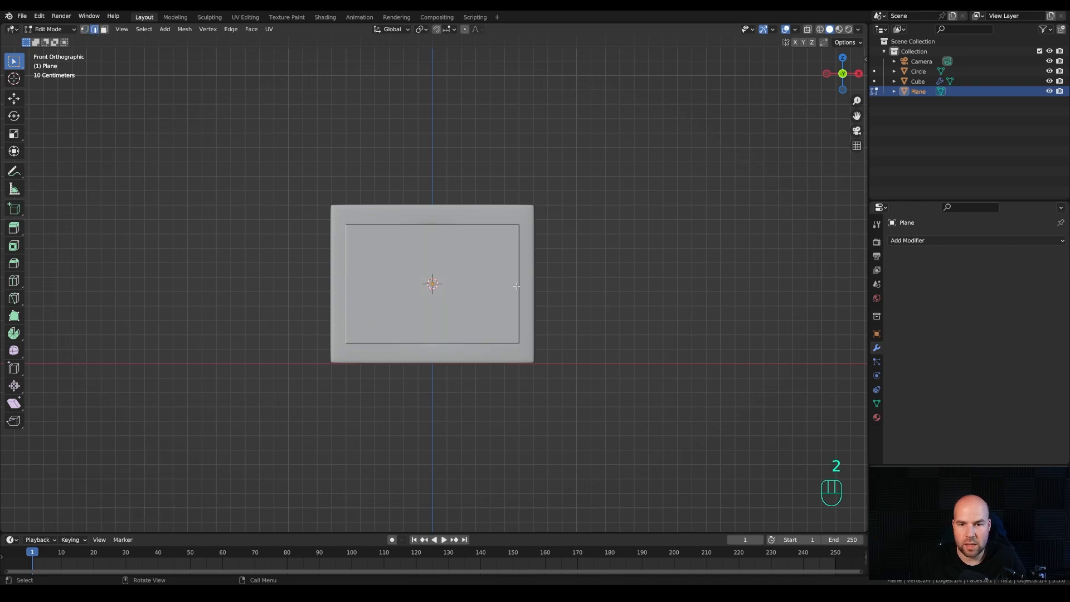
pyautogui.keyDown('shift'); pyautogui.click(532, 291); pyautogui.keyUp('shift')
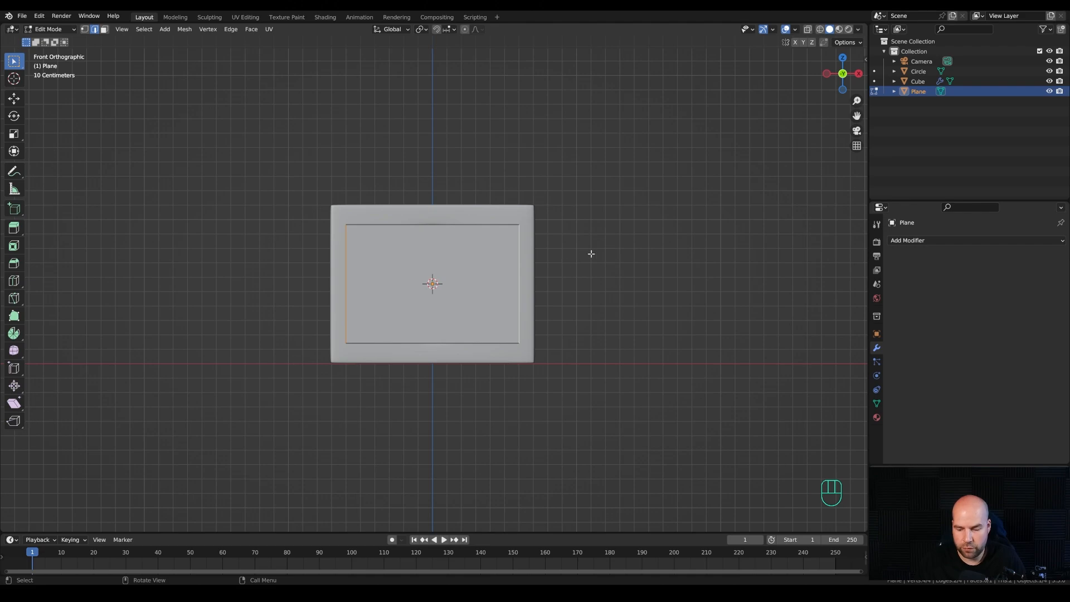
pyautogui.press('KP_7')
pyautogui.keyDown('shift'); pyautogui.moveTo(609, 336); pyautogui.dragTo(595, 301, button='middle'); pyautogui.keyUp('shift')
pyautogui.scroll(2, 539, 310)
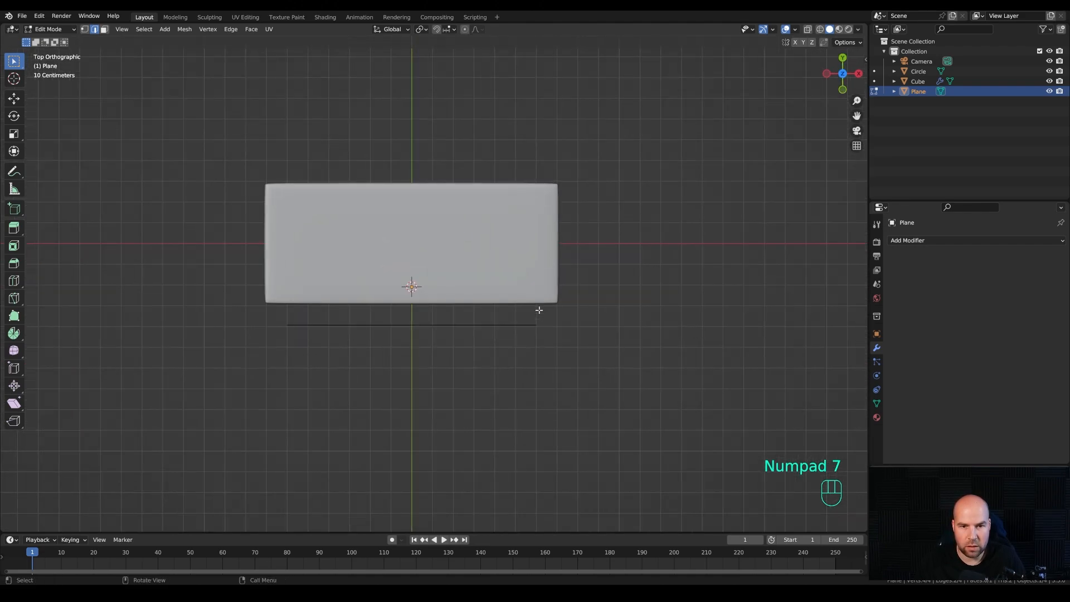
pyautogui.press('e')
pyautogui.press('y')
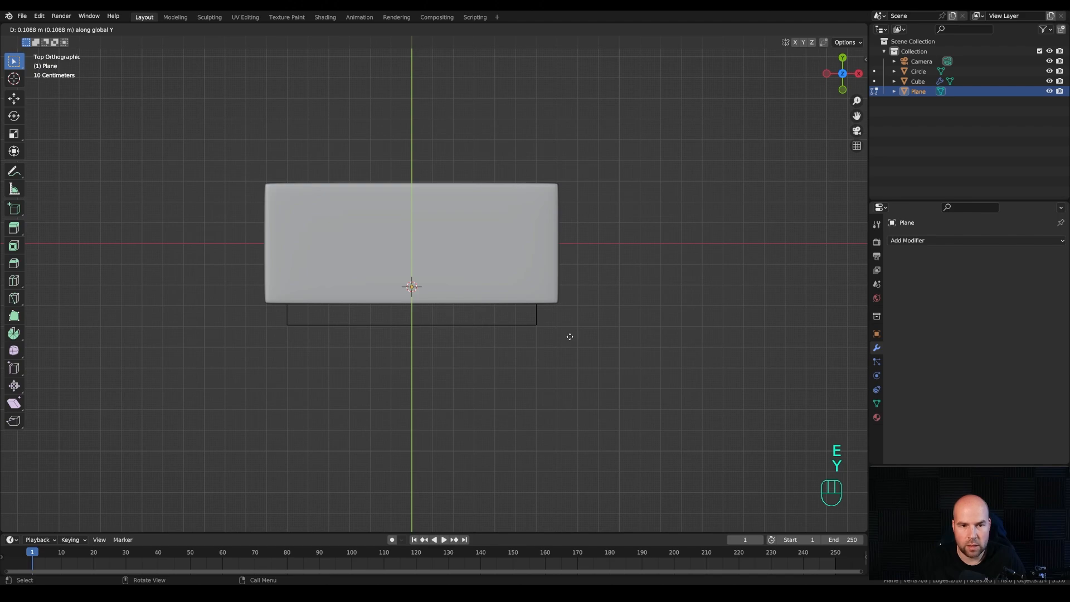
pyautogui.click(570, 337)
# Bevel the cover panel's two front vertical edges with a width of about 0.072 m and 5 segments
pyautogui.moveTo(615, 394); pyautogui.dragTo(565, 332, button='middle')
pyautogui.click(496, 340)
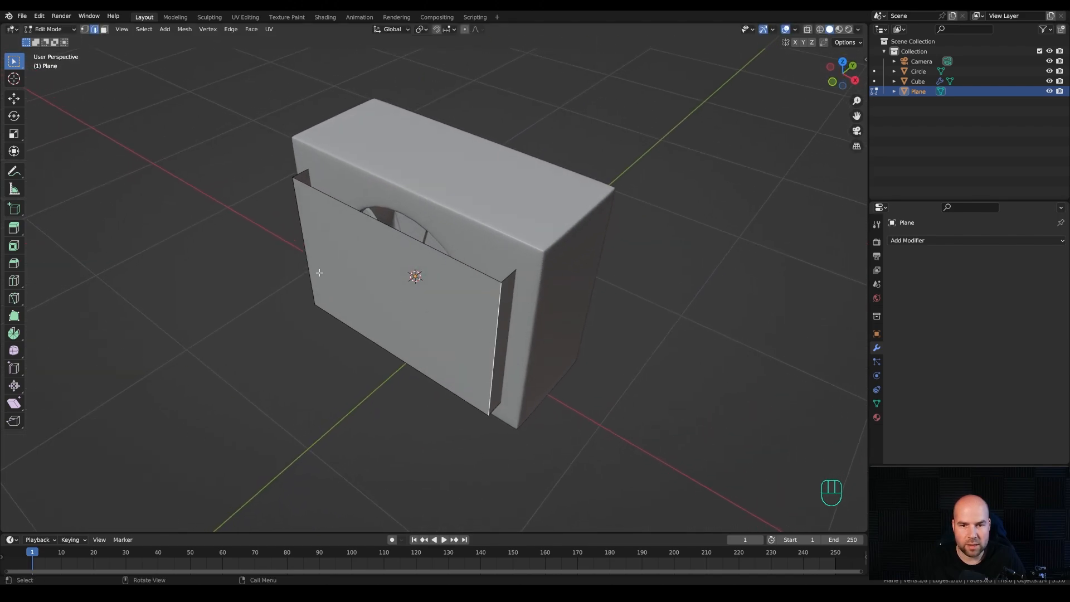
pyautogui.keyDown('shift'); pyautogui.click(315, 272); pyautogui.keyUp('shift')
pyautogui.hotkey('ctrl', 'b')
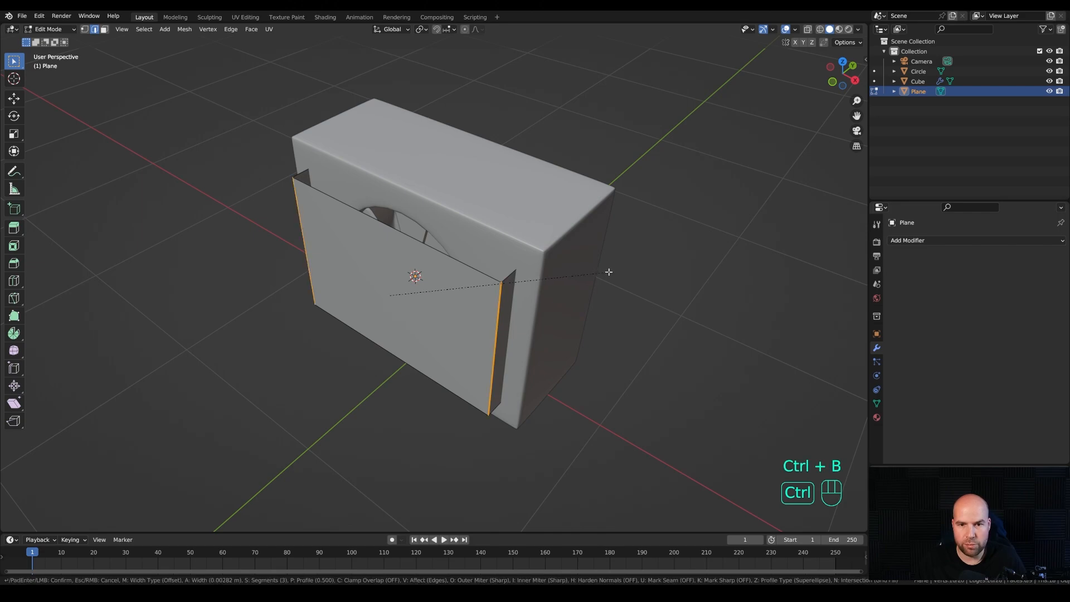
pyautogui.scroll(1, 615, 269)
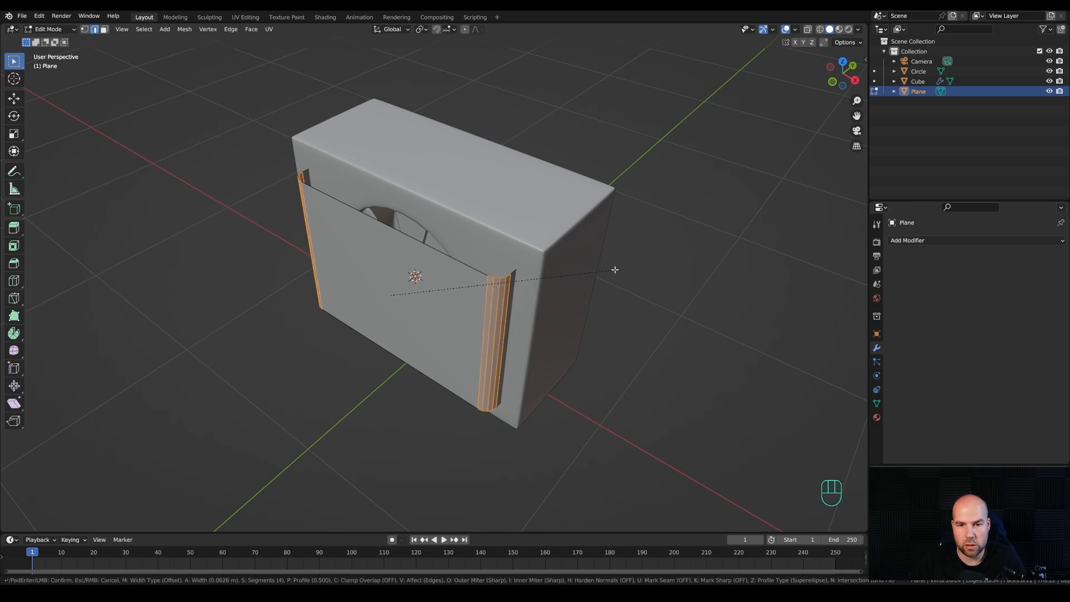
pyautogui.scroll(1, 615, 270)
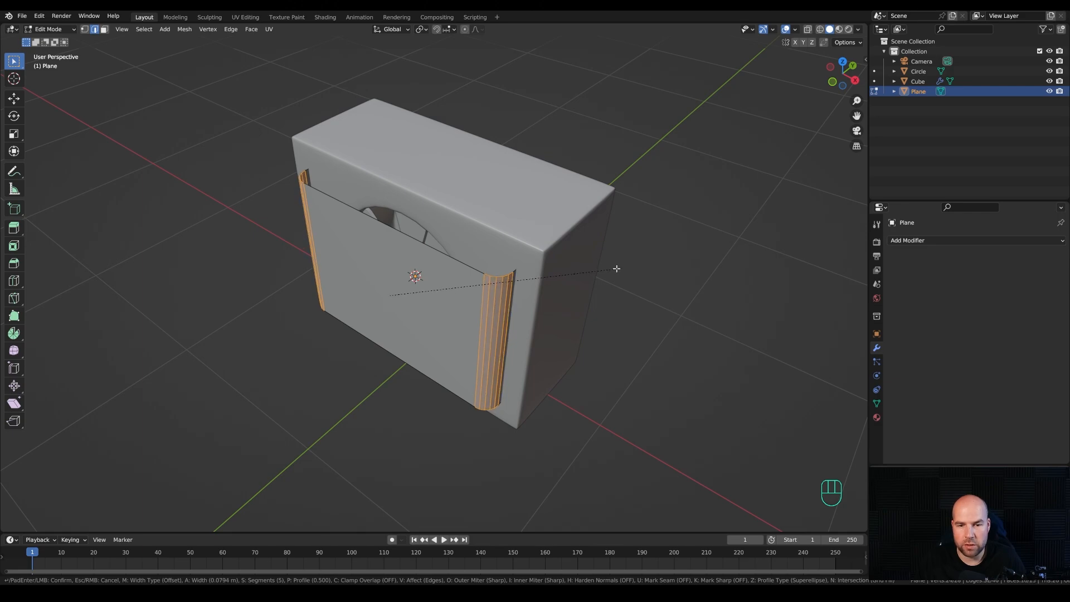
pyautogui.click(616, 269)
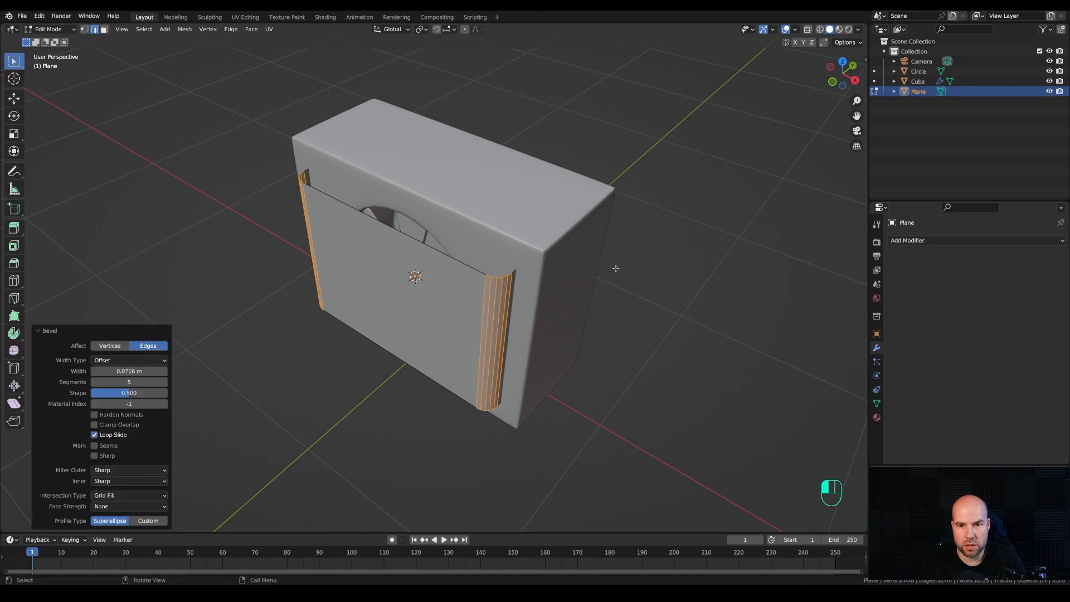
# Add seven evenly spaced horizontal loop cuts around the cover panel, keeping them unslid
pyautogui.moveTo(588, 354); pyautogui.dragTo(575, 299, button='middle')
pyautogui.scroll(-2, 585, 341)
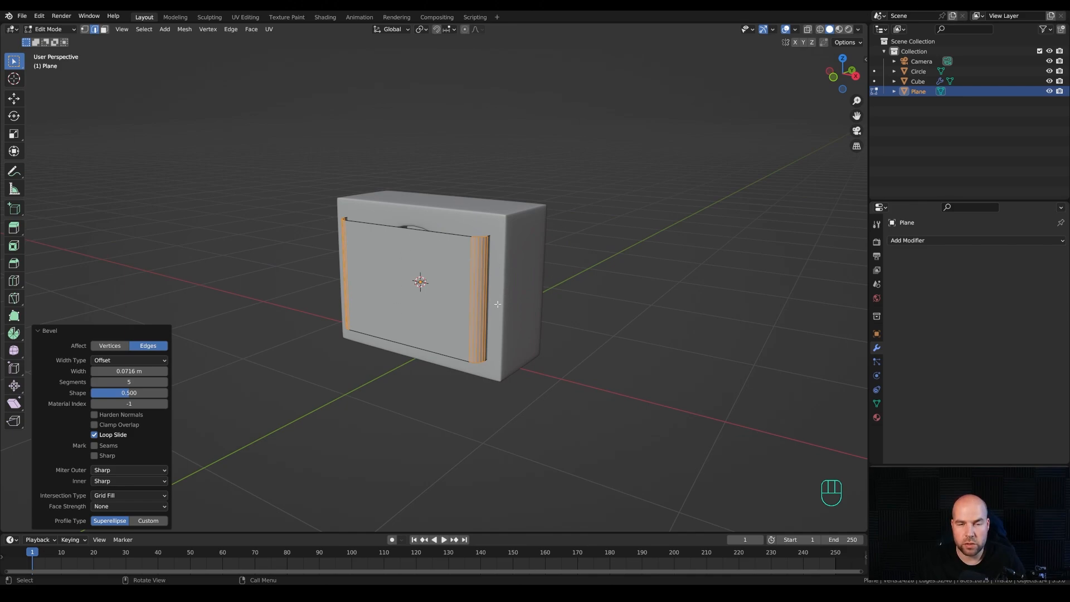
pyautogui.hotkey('ctrl', 'r')
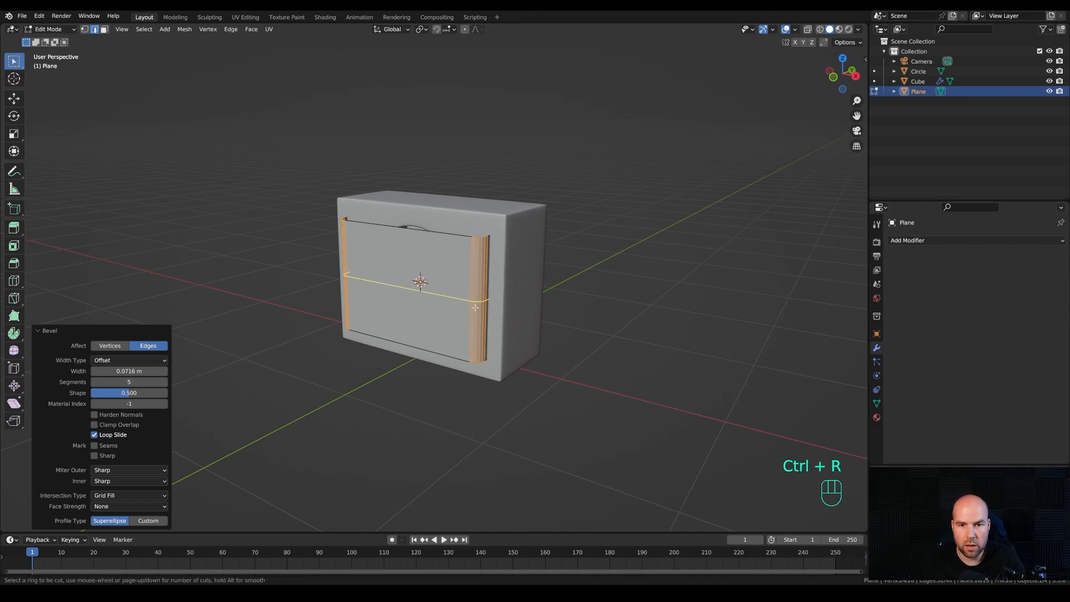
pyautogui.scroll(5, 478, 306)
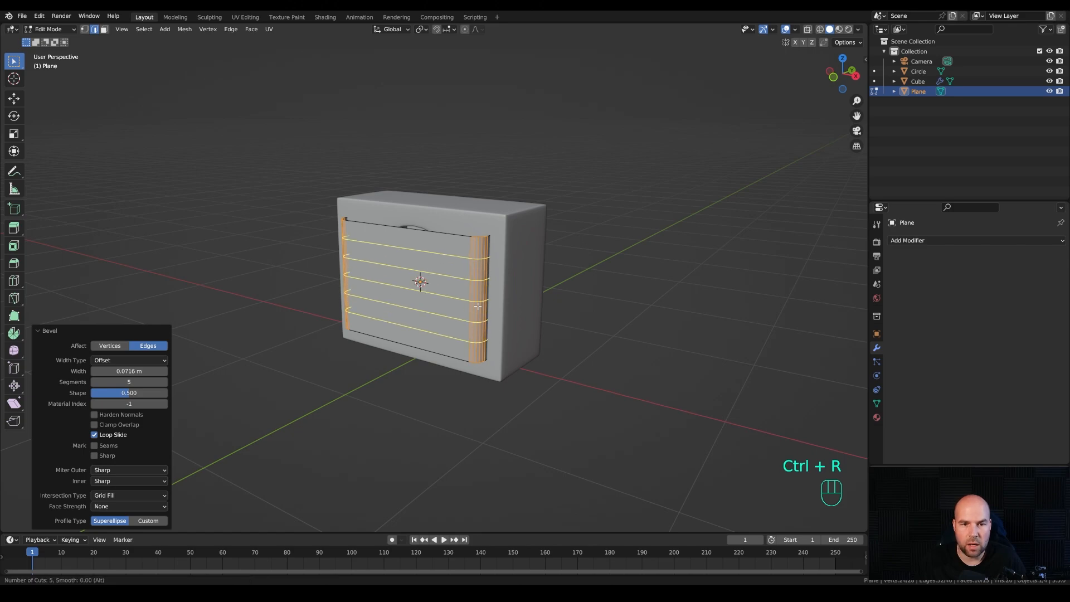
pyautogui.scroll(1, 477, 306)
pyautogui.click(478, 306)
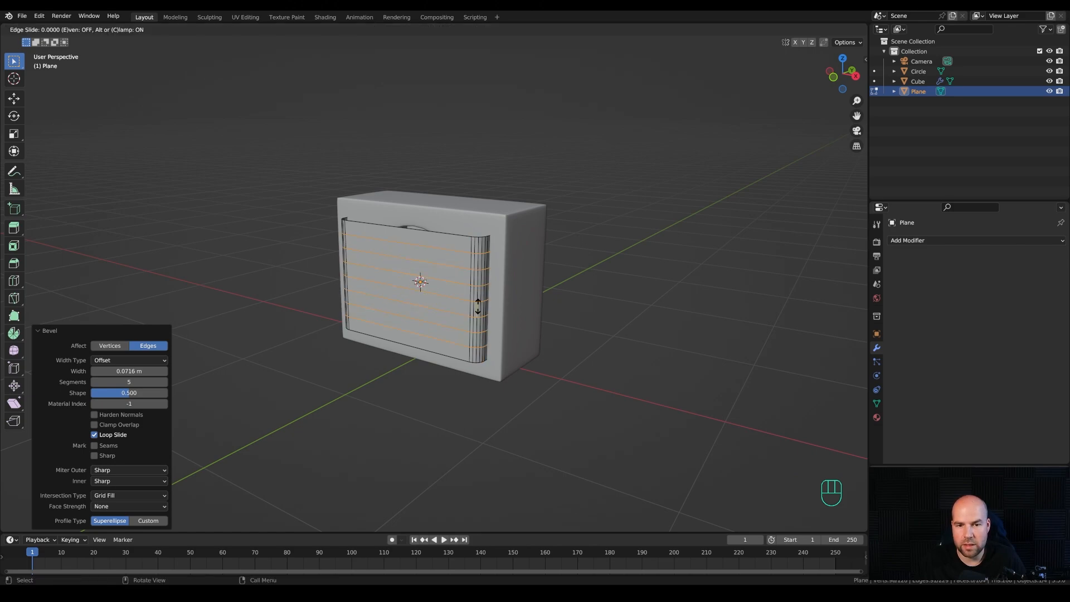
pyautogui.rightClick(468, 312)
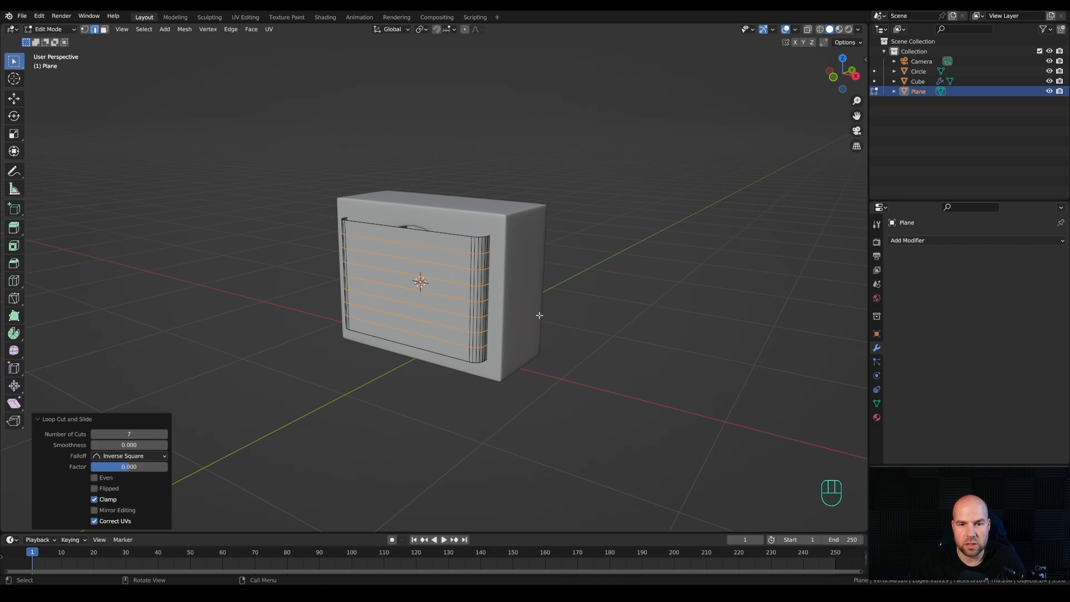
pyautogui.hotkey('ctrl', 'z')
pyautogui.hotkey('ctrl', 'z')
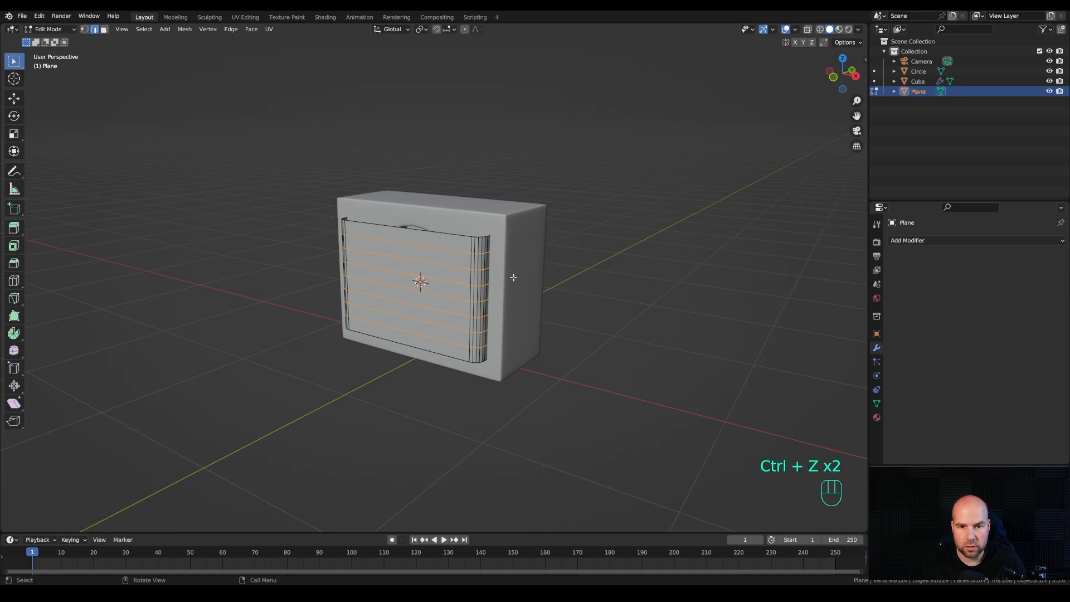
# Add the cover's upper and lower boundary edge loops to the selected horizontal loops and separate the selection into its own object
pyautogui.press('alt')
pyautogui.press('shift')
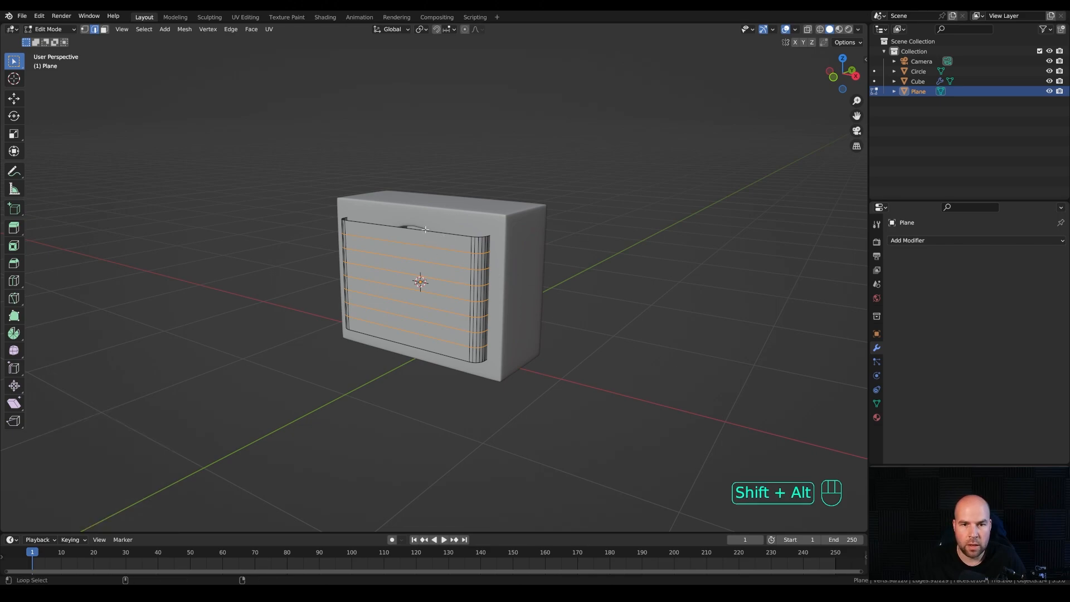
pyautogui.keyDown('alt'); pyautogui.keyDown('shift'); pyautogui.click(428, 233); pyautogui.keyUp('shift'); pyautogui.keyUp('alt')
pyautogui.keyDown('alt'); pyautogui.keyDown('shift'); pyautogui.click(396, 340); pyautogui.keyUp('shift'); pyautogui.keyUp('alt')
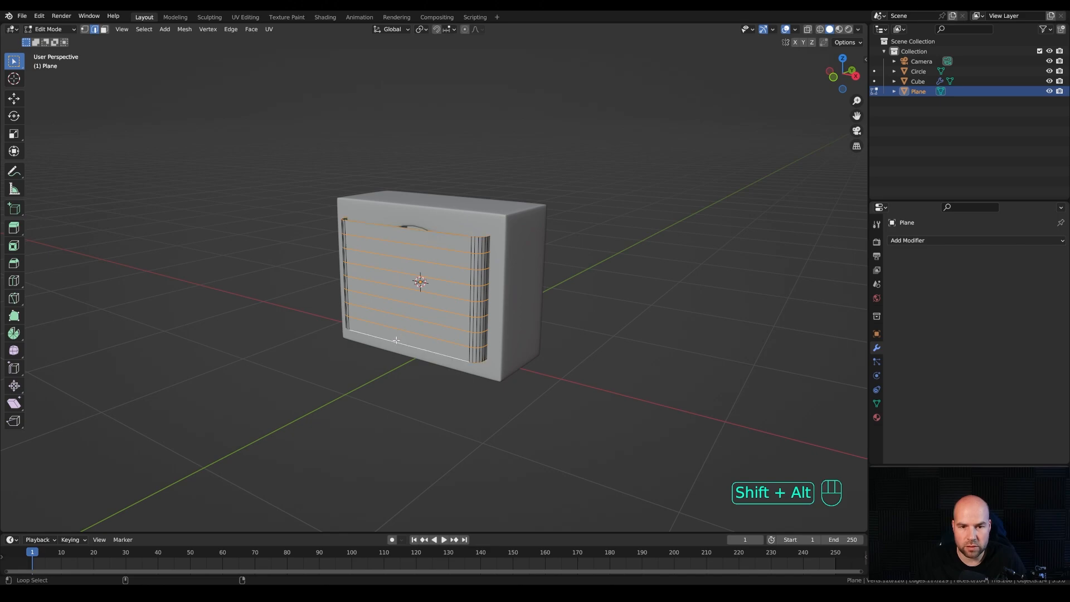
pyautogui.press('p')
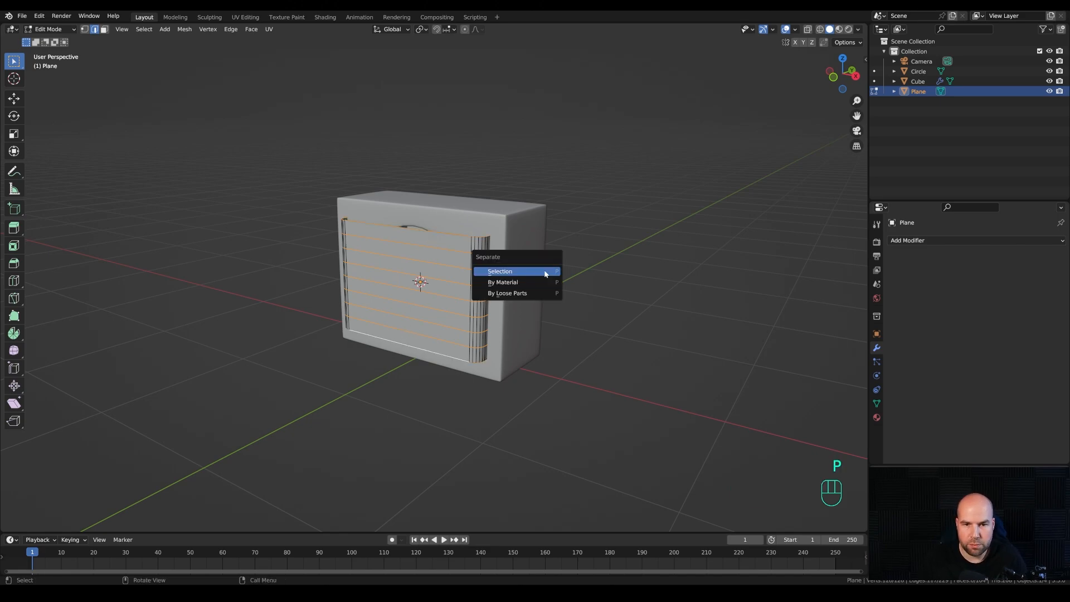
pyautogui.click(511, 272)
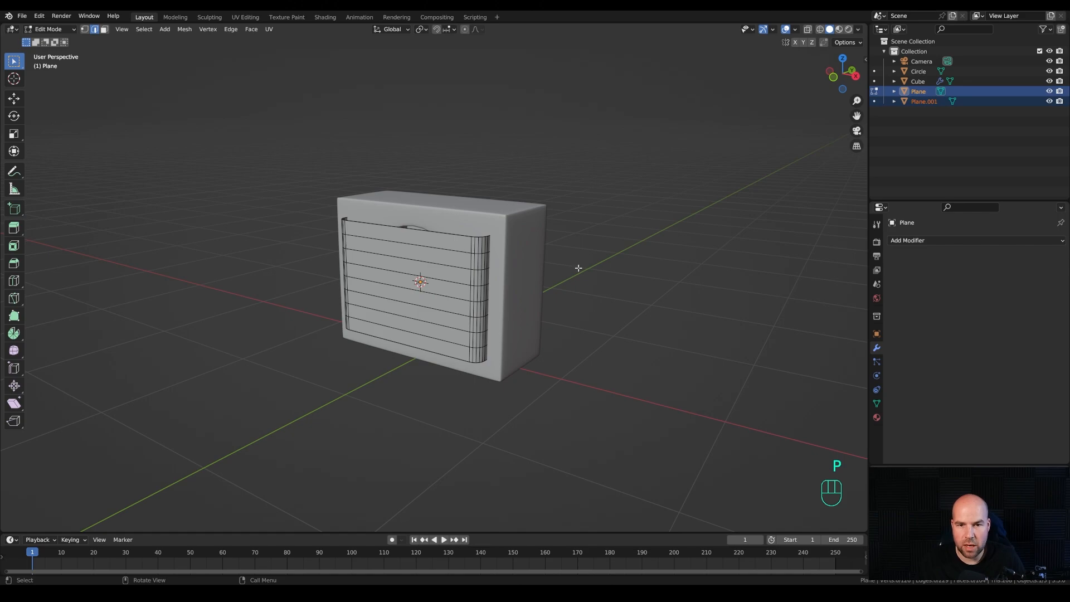
# Return to Object Mode and delete the original cover plane, keeping only the separated horizontal edges
pyautogui.press('Tab')
pyautogui.click(919, 92)
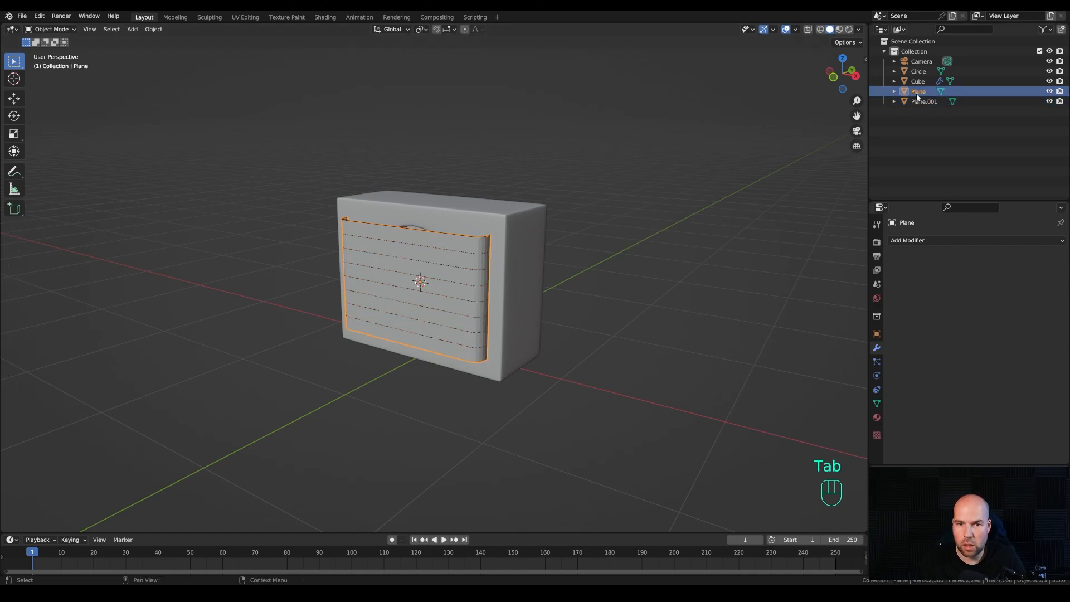
pyautogui.press('x')
pyautogui.click(547, 210)
# Convert the separated horizontal edge lines in front of the fan into a curve object
pyautogui.moveTo(423, 218); pyautogui.dragTo(479, 255, button='middle')
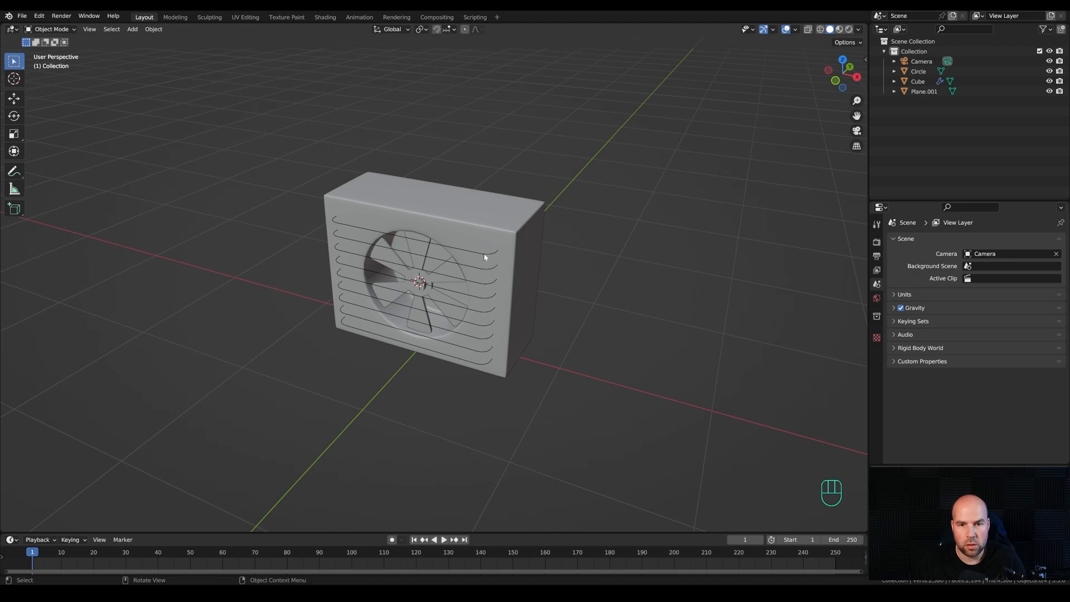
pyautogui.click(485, 256)
pyautogui.rightClick(485, 255)
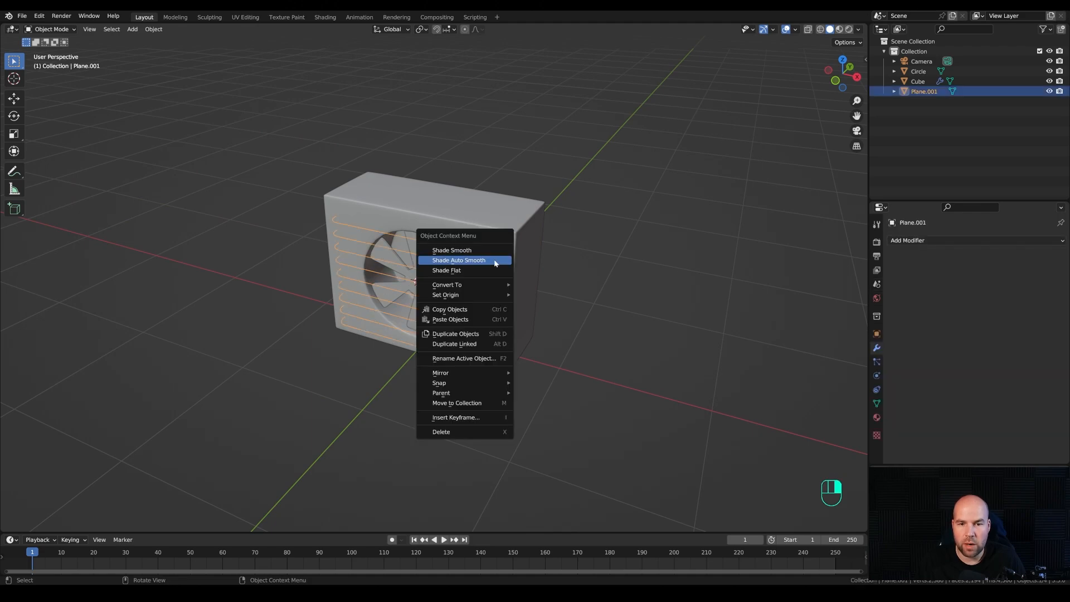
pyautogui.moveTo(484, 287)
pyautogui.click(536, 286)
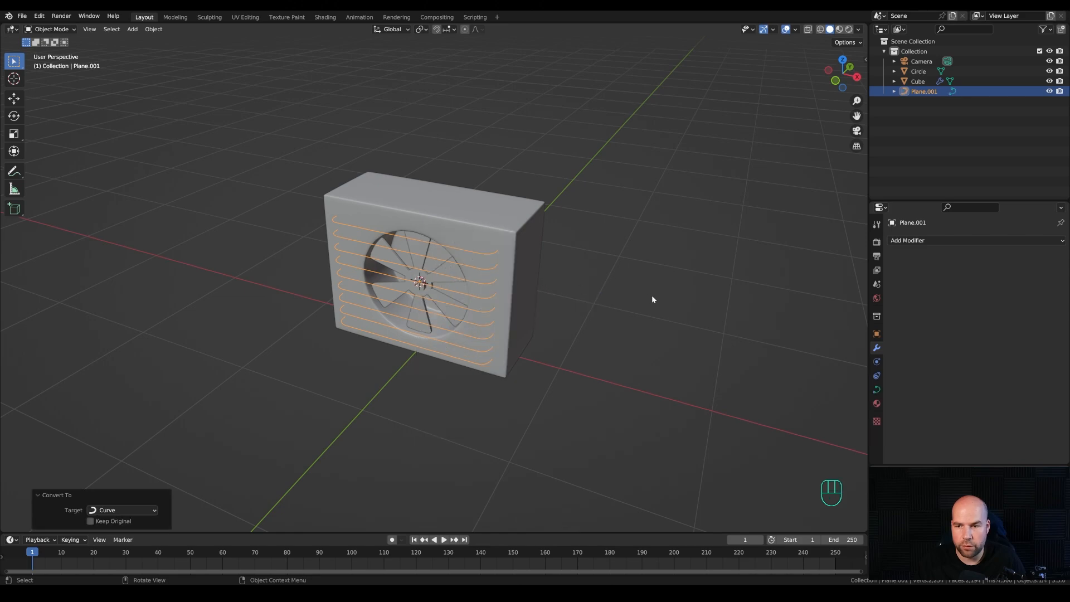
# Give the grille curves a round bevel with a depth of 0.021 m to form solid bars
pyautogui.click(878, 390)
pyautogui.click(905, 401)
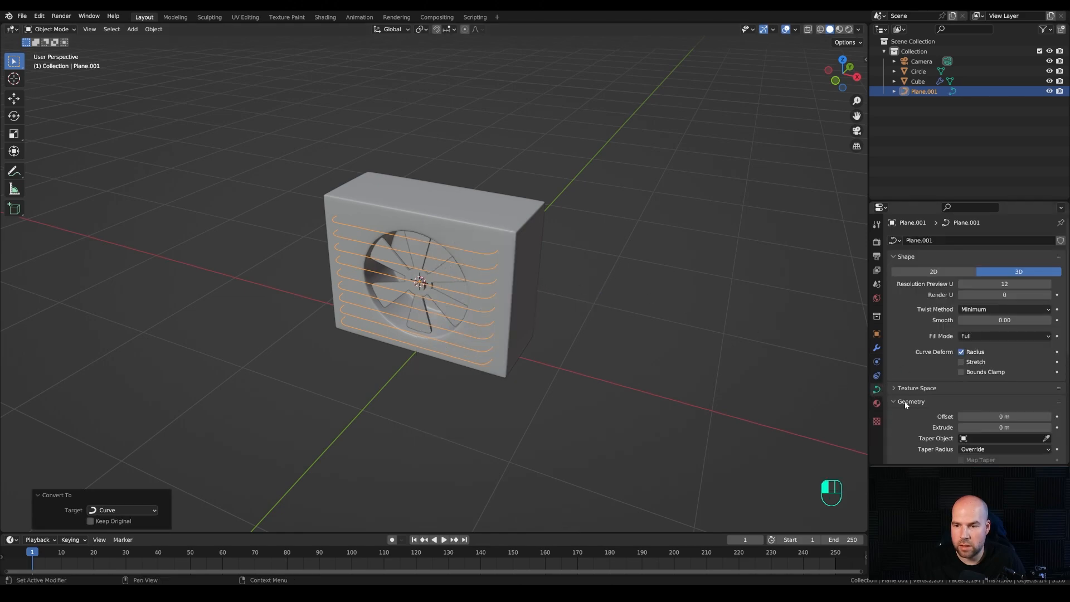
pyautogui.scroll(-3, 908, 387)
pyautogui.scroll(-1, 911, 357)
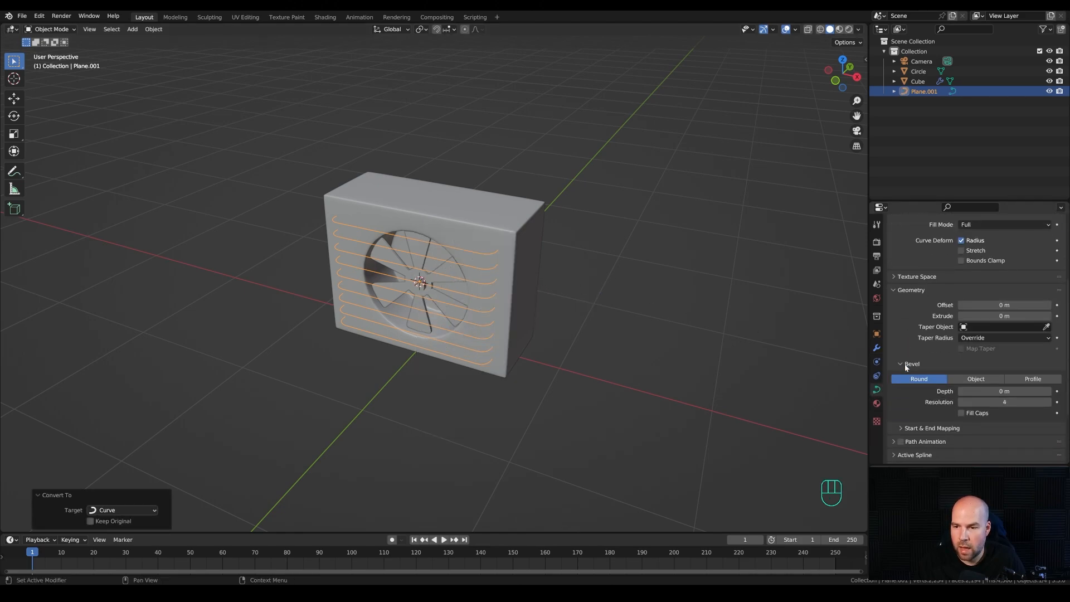
pyautogui.keyDown('shift'); pyautogui.moveTo(997, 392); pyautogui.dragTo(1011, 392); pyautogui.keyUp('shift')
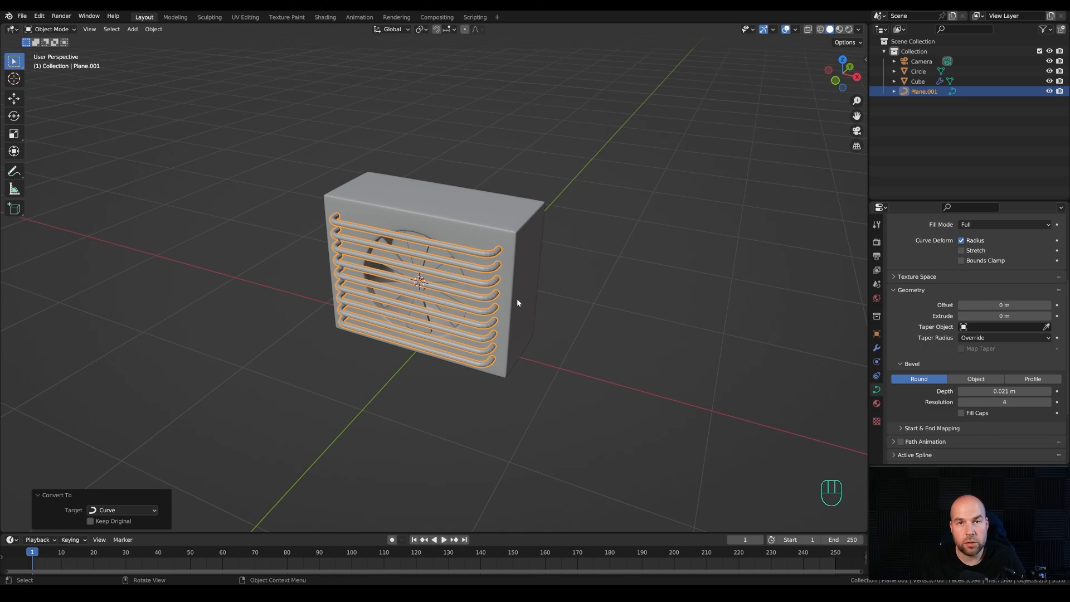
# Apply smooth shading to the grille bars and deselect them
pyautogui.moveTo(518, 294); pyautogui.dragTo(490, 289, button='middle')
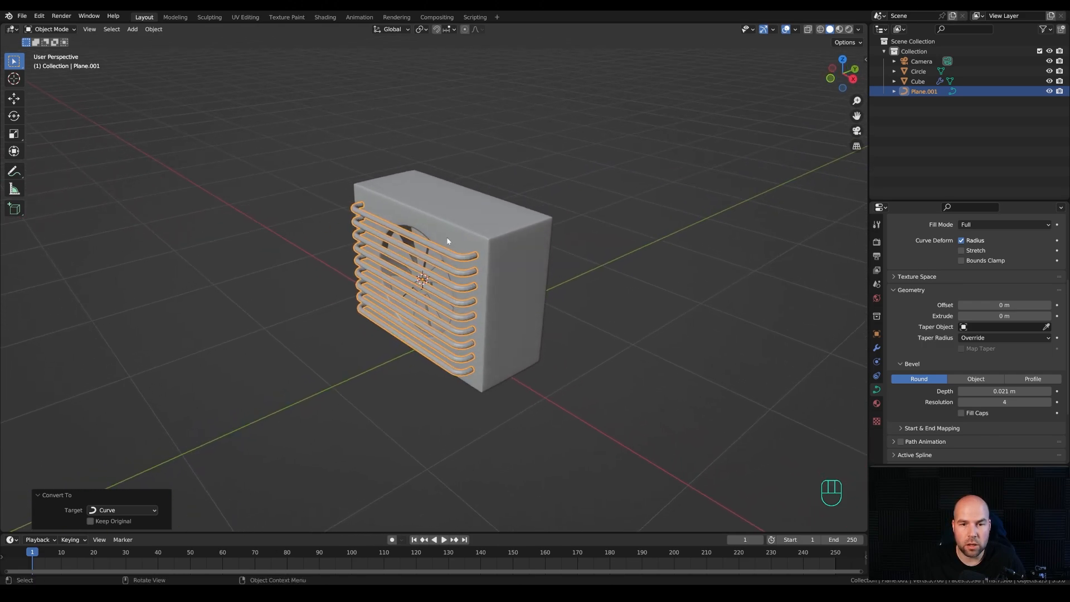
pyautogui.moveTo(509, 316)
pyautogui.mouseDown(button='middle')
pyautogui.moveTo(513, 284)
pyautogui.moveTo(506, 305)
pyautogui.mouseUp(button='middle')
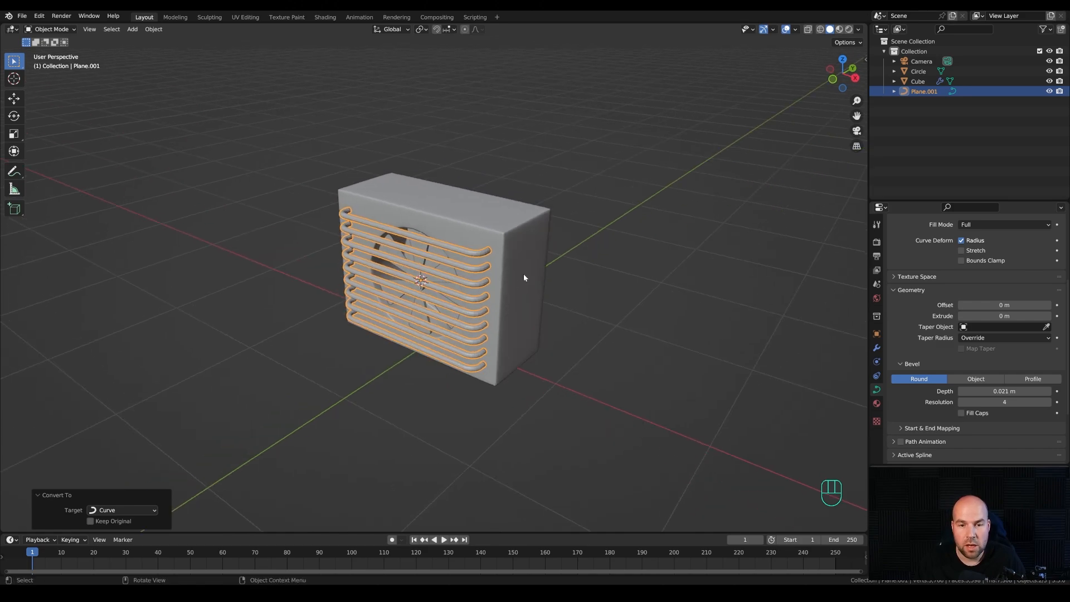
pyautogui.rightClick(464, 260)
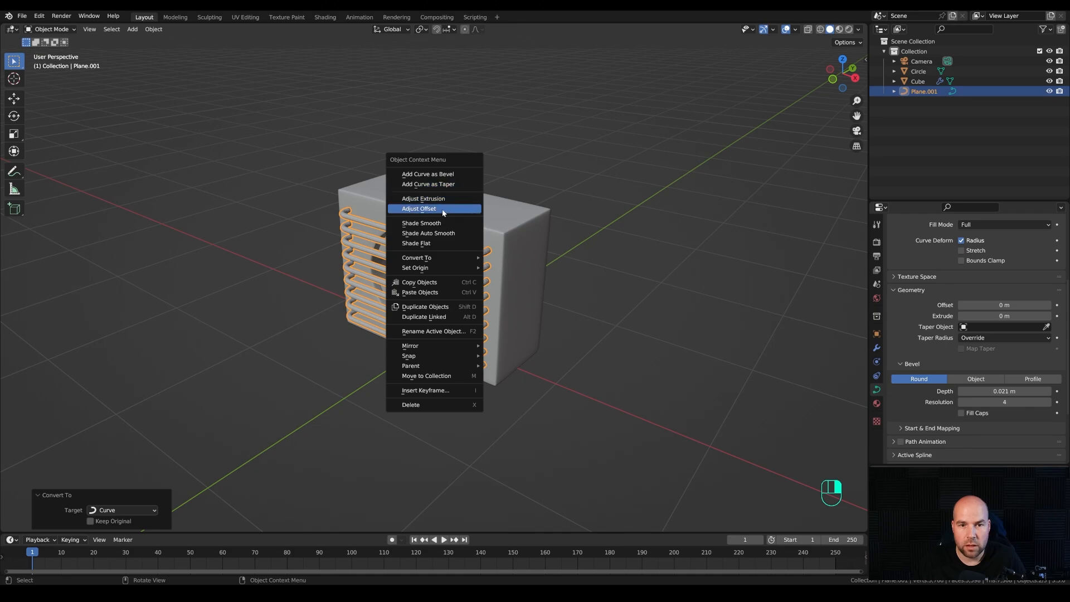
pyautogui.click(438, 228)
pyautogui.click(603, 262)
pyautogui.moveTo(603, 262); pyautogui.dragTo(441, 339, button='middle')
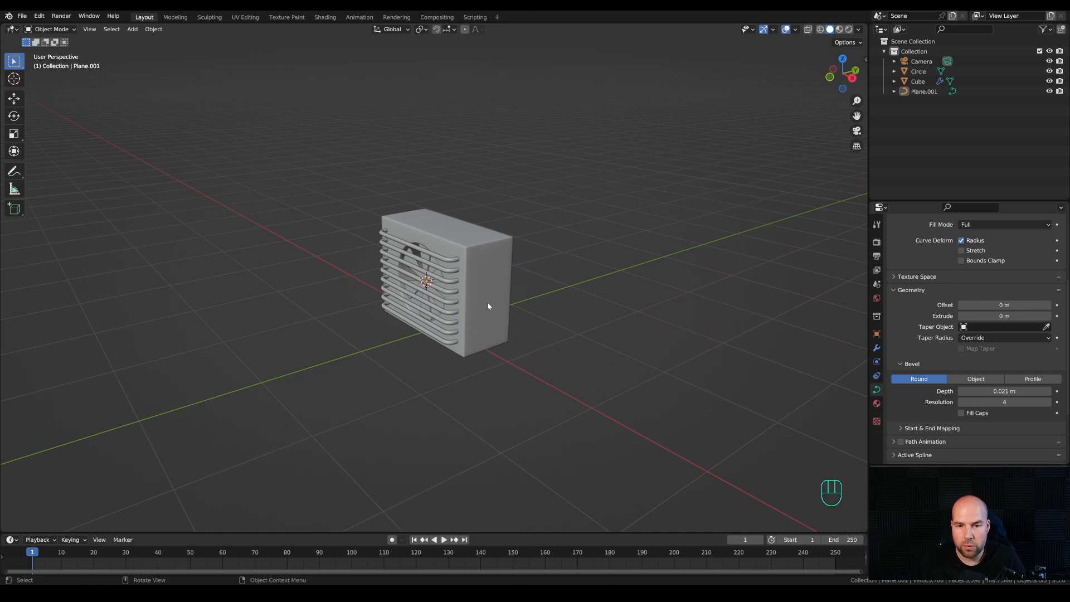
# Place the 3D cursor on the box's side face, add a single vertex there and switch to vertex selection
pyautogui.press('shift')
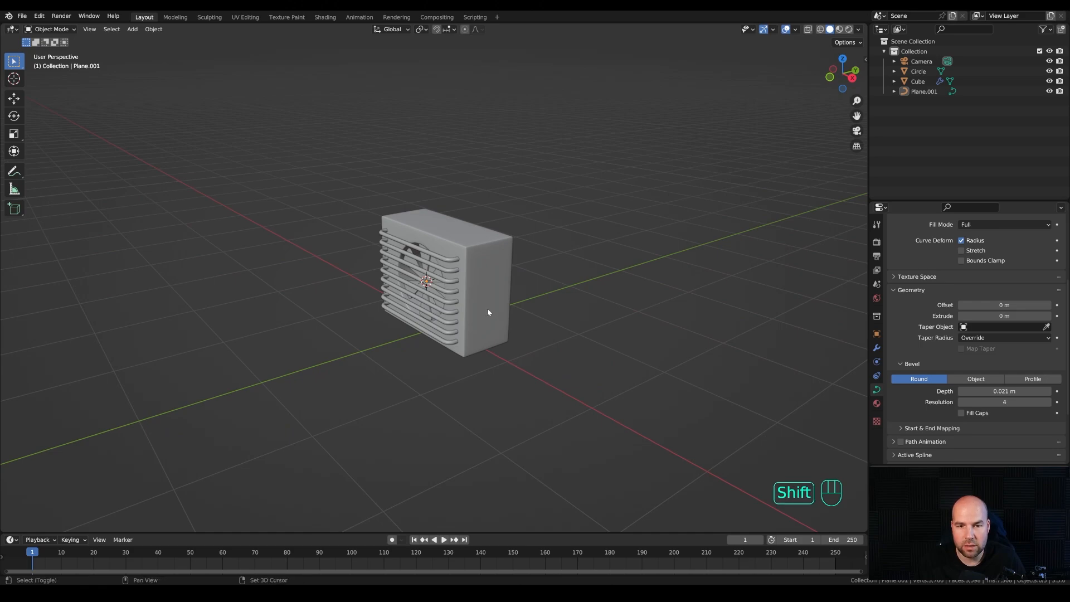
pyautogui.keyDown('shift'); pyautogui.rightClick(487, 309); pyautogui.keyUp('shift')
pyautogui.hotkey('shift', 'a')
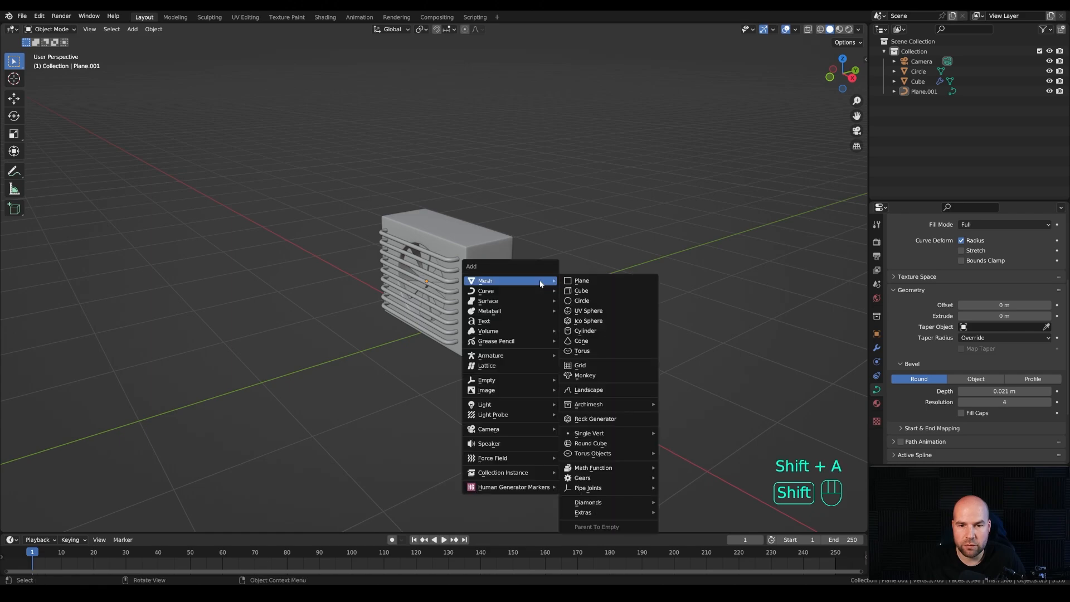
pyautogui.moveTo(604, 433)
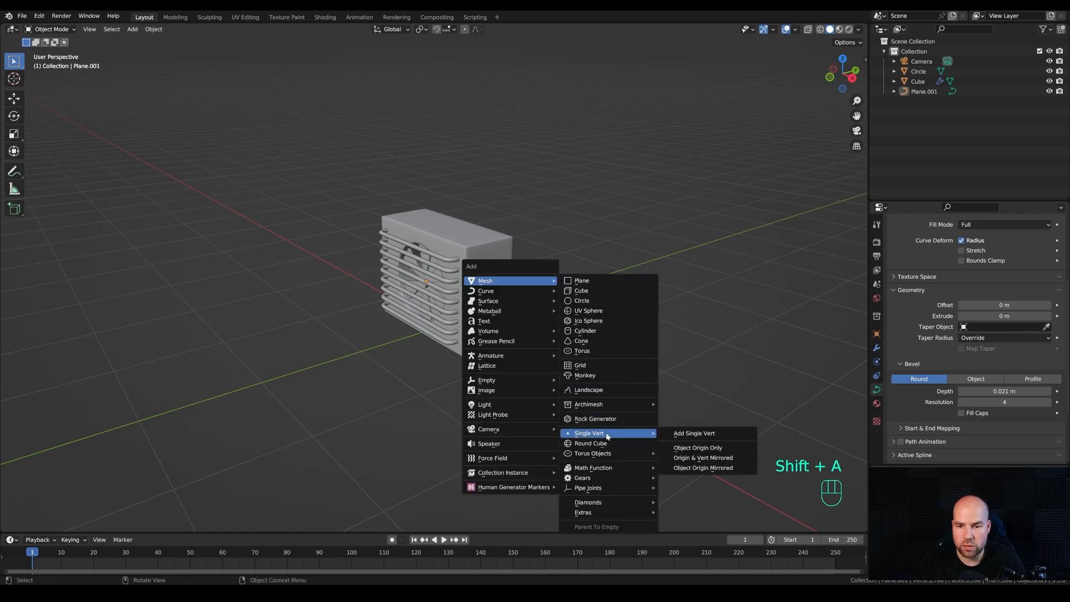
pyautogui.click(700, 437)
pyautogui.click(85, 30)
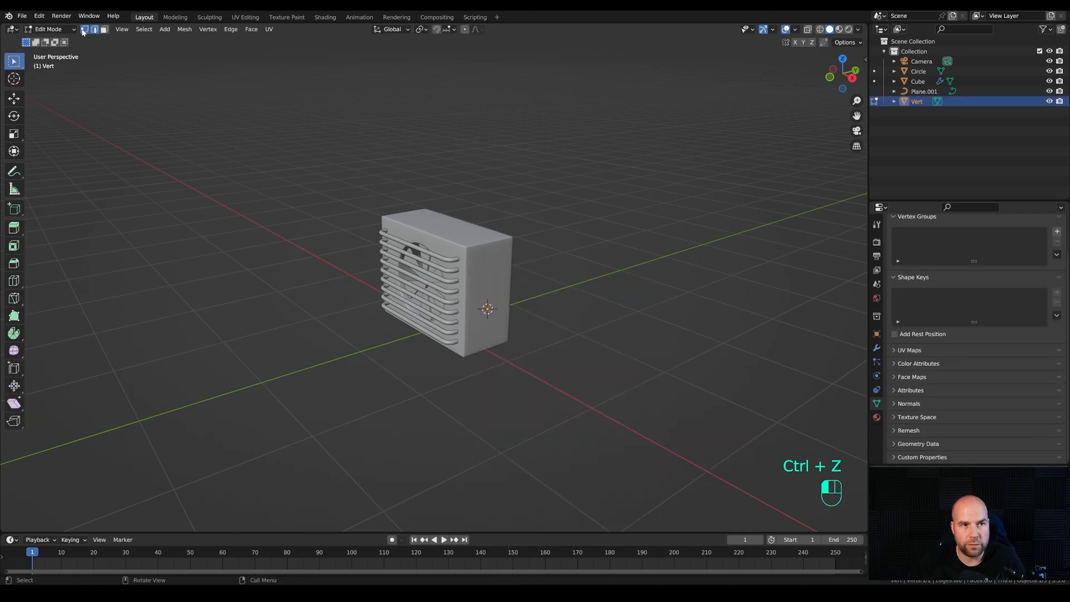
# Extrude the single vertex on the box's side outward along the X axis by about 0.35 m
pyautogui.press('1')
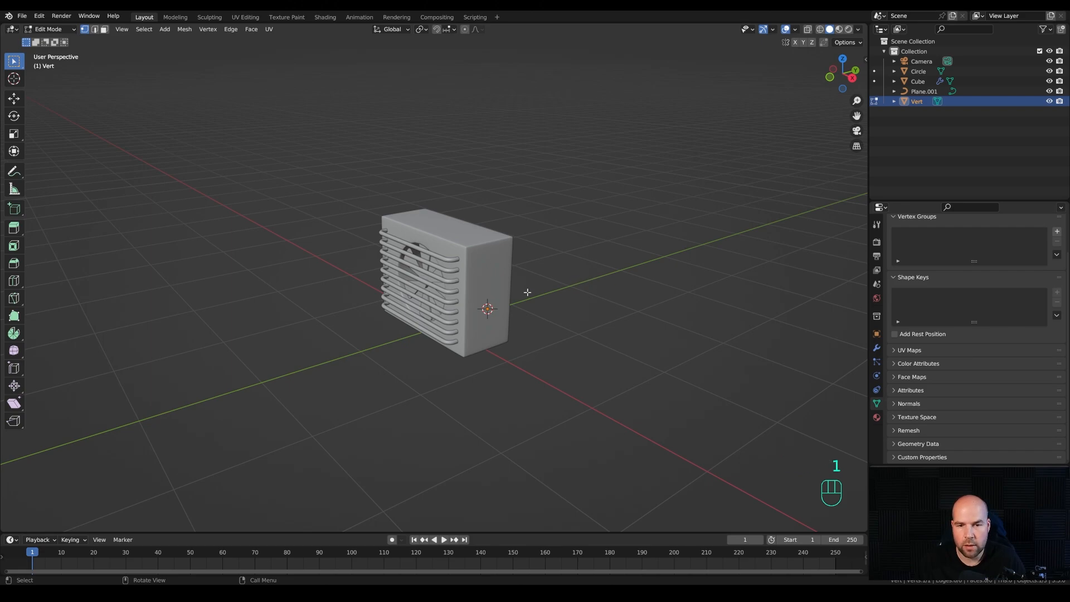
pyautogui.press('e')
pyautogui.press('Escape')
pyautogui.hotkey('ctrl', 'z')
pyautogui.press('e')
pyautogui.press('x')
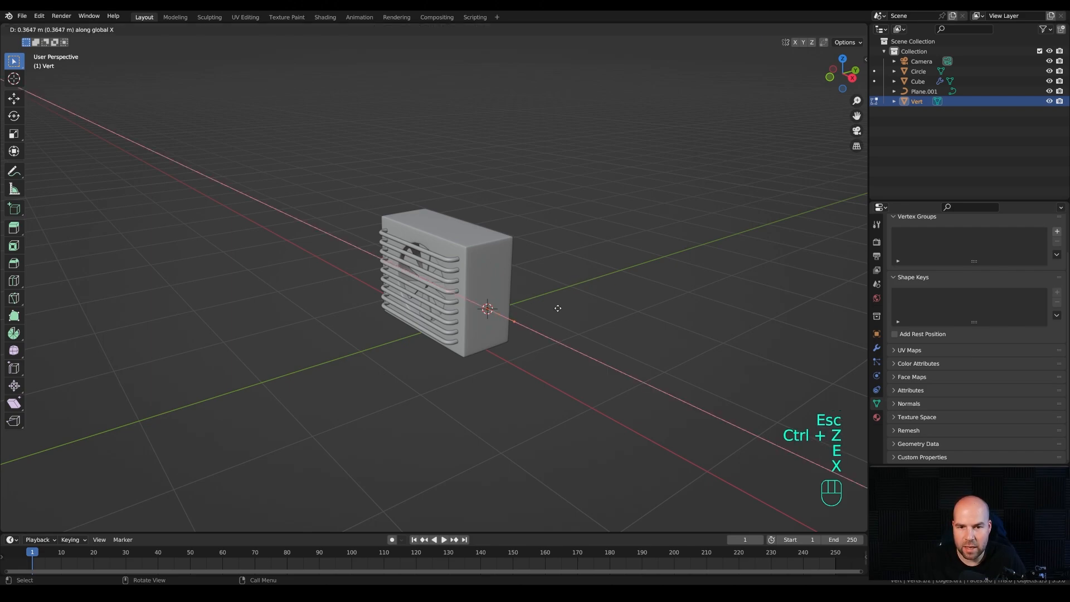
pyautogui.click(557, 308)
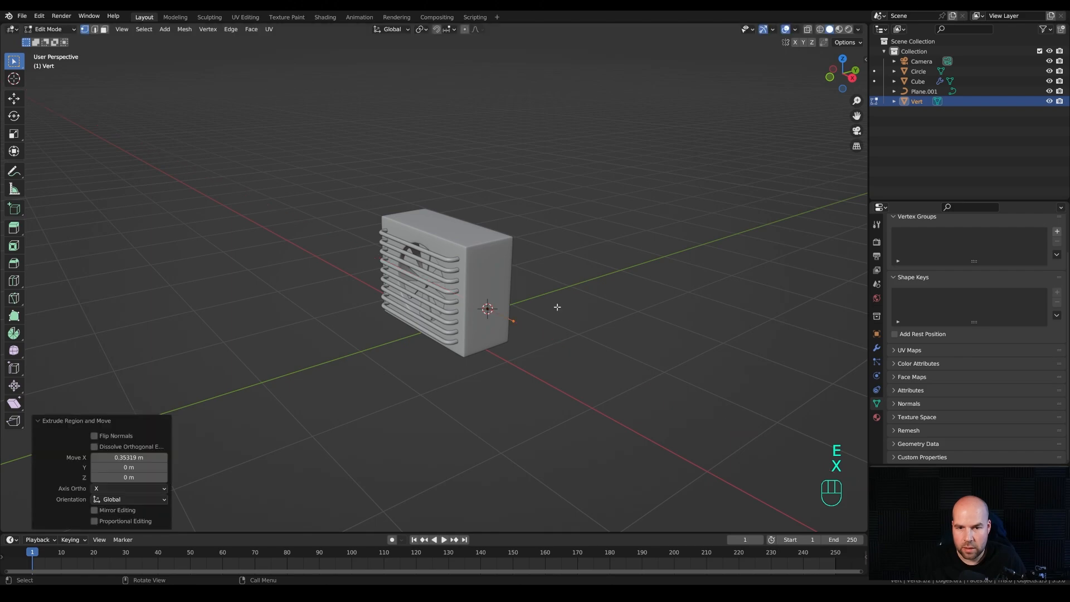
pyautogui.hotkey('ctrl', 'z')
# Extend the path by extruding its end vertex about 0.70 m along Y and about 0.50 m straight down along Z
pyautogui.press('KP_7')
pyautogui.keyDown('shift'); pyautogui.moveTo(586, 311); pyautogui.dragTo(537, 320, button='middle'); pyautogui.keyUp('shift')
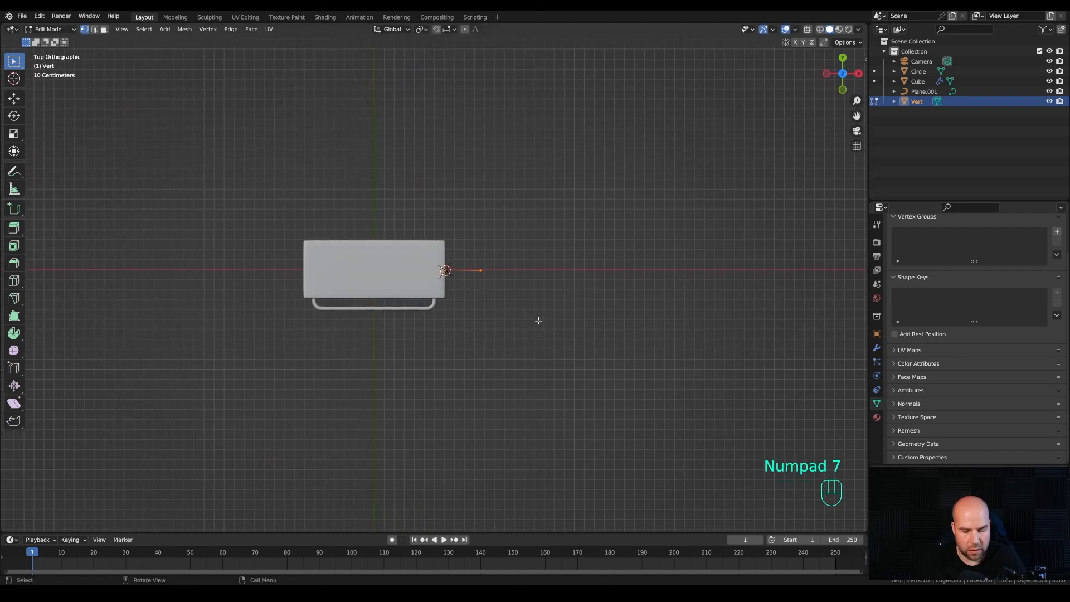
pyautogui.press('e')
pyautogui.press('y')
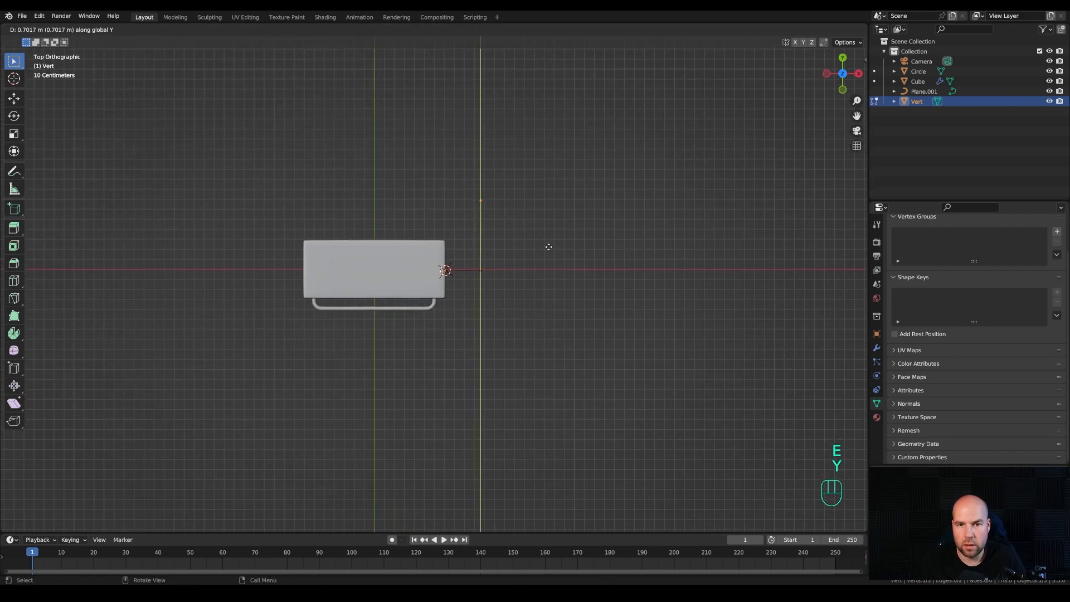
pyautogui.click(548, 246)
pyautogui.press('KP_3')
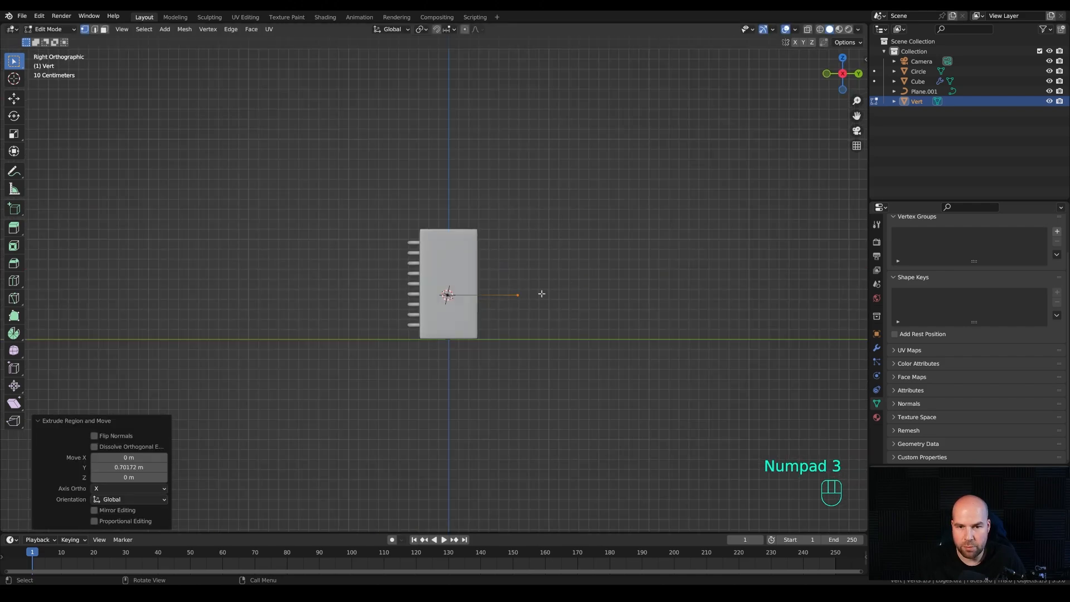
pyautogui.press('e')
pyautogui.press('z')
pyautogui.click(536, 343)
# Round the path's two corner vertices with a vertex bevel about 0.24 m wide and 5 segments
pyautogui.moveTo(538, 342); pyautogui.dragTo(512, 340, button='middle')
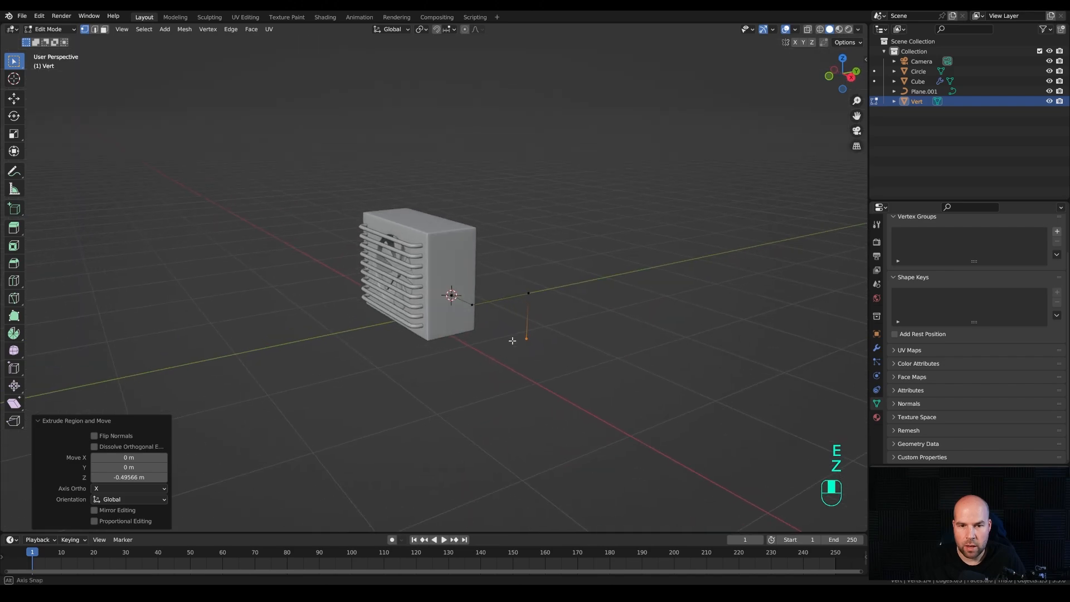
pyautogui.click(472, 304)
pyautogui.keyDown('shift'); pyautogui.click(529, 293); pyautogui.keyUp('shift')
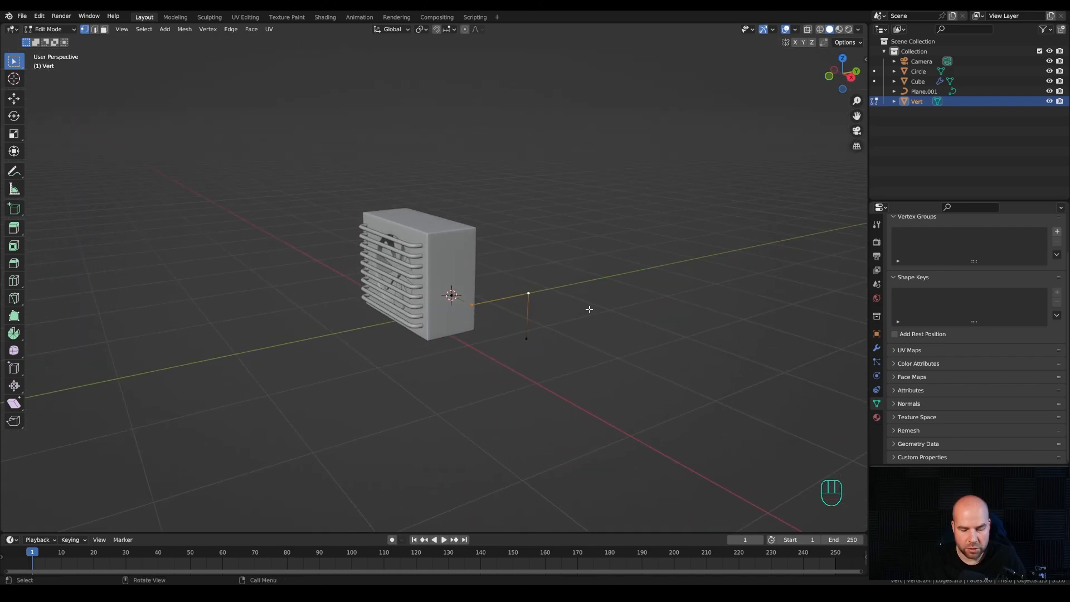
pyautogui.hotkey('ctrl', 'b')
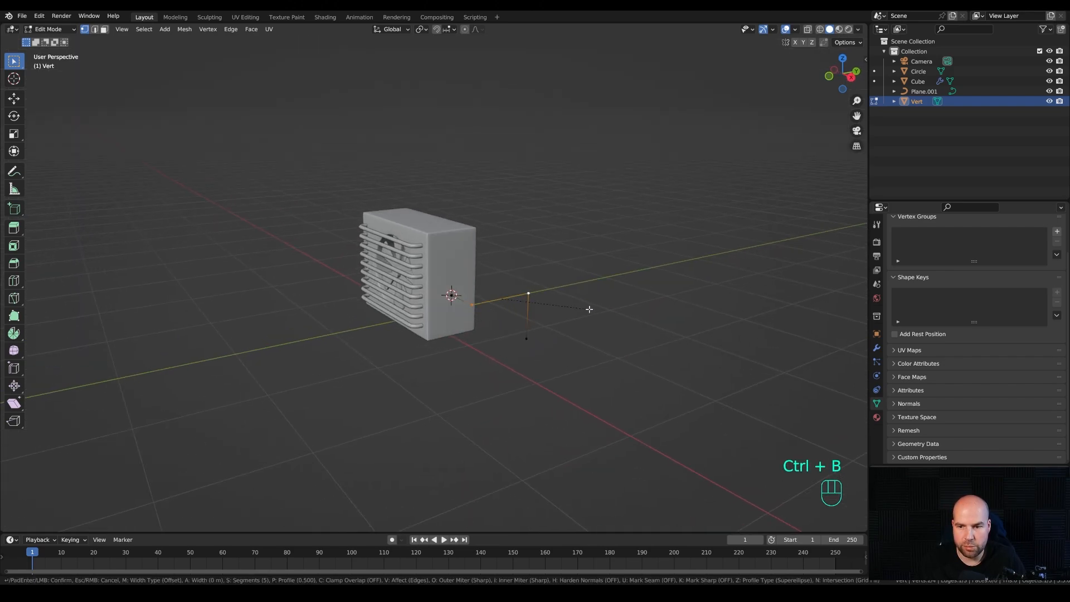
pyautogui.press('v')
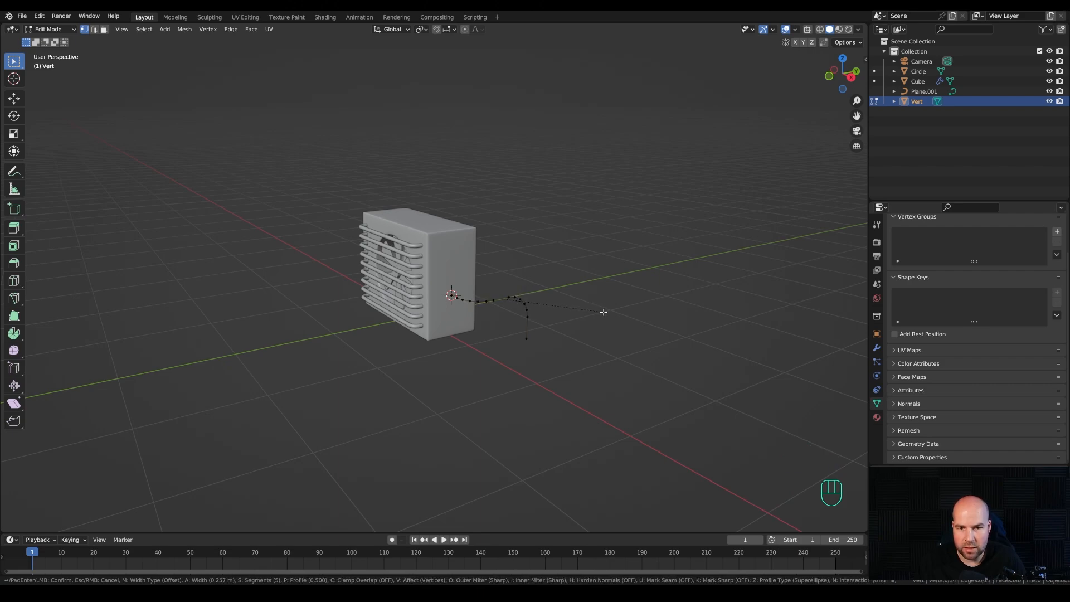
pyautogui.click(603, 312)
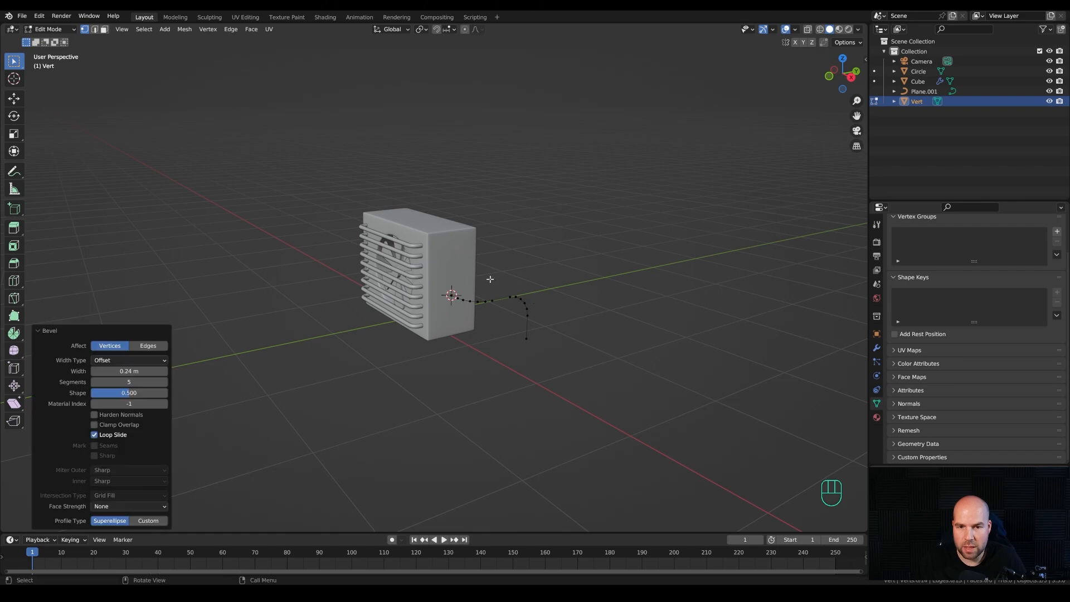
# Return to Object Mode and convert the rounded path to a curve object
pyautogui.press('Tab')
pyautogui.rightClick(525, 302)
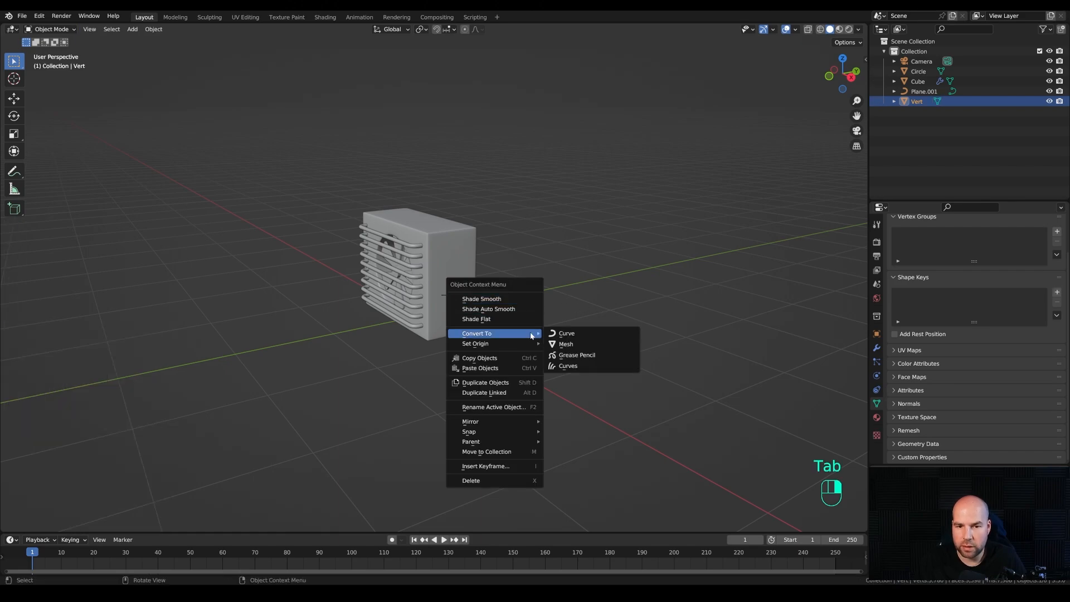
pyautogui.click(557, 334)
# Give the curve a round bevel with a depth of 0.192 m and a resolution of 6 to form a pipe
pyautogui.scroll(-3, 933, 392)
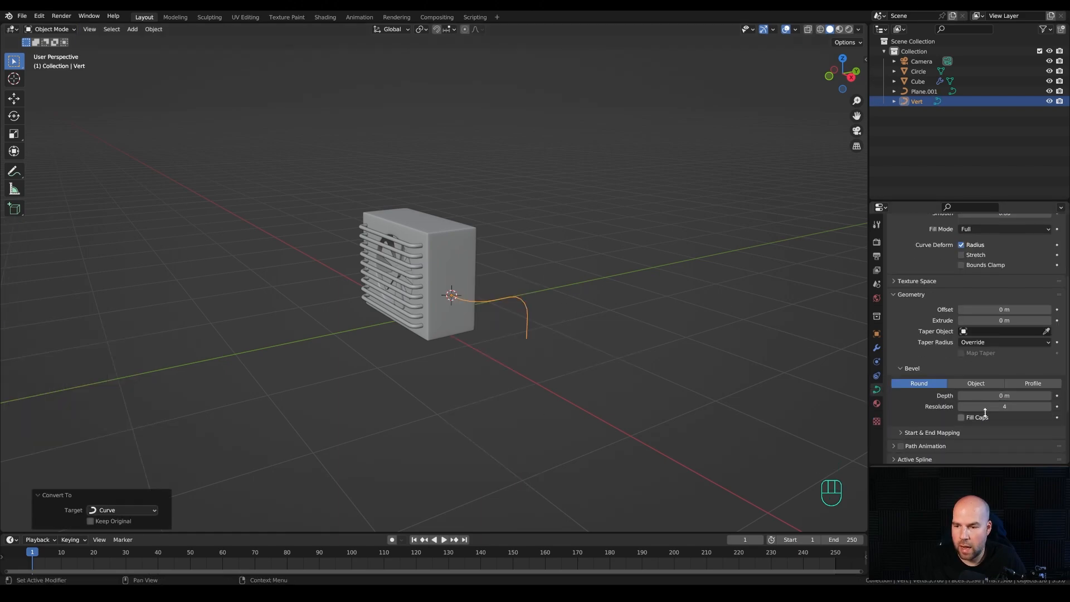
pyautogui.keyDown('shift'); pyautogui.moveTo(997, 395); pyautogui.dragTo(1013, 395); pyautogui.keyUp('shift')
pyautogui.keyDown('shift'); pyautogui.moveTo(560, 324); pyautogui.dragTo(533, 328, button='middle'); pyautogui.keyUp('shift')
pyautogui.scroll(2, 533, 328)
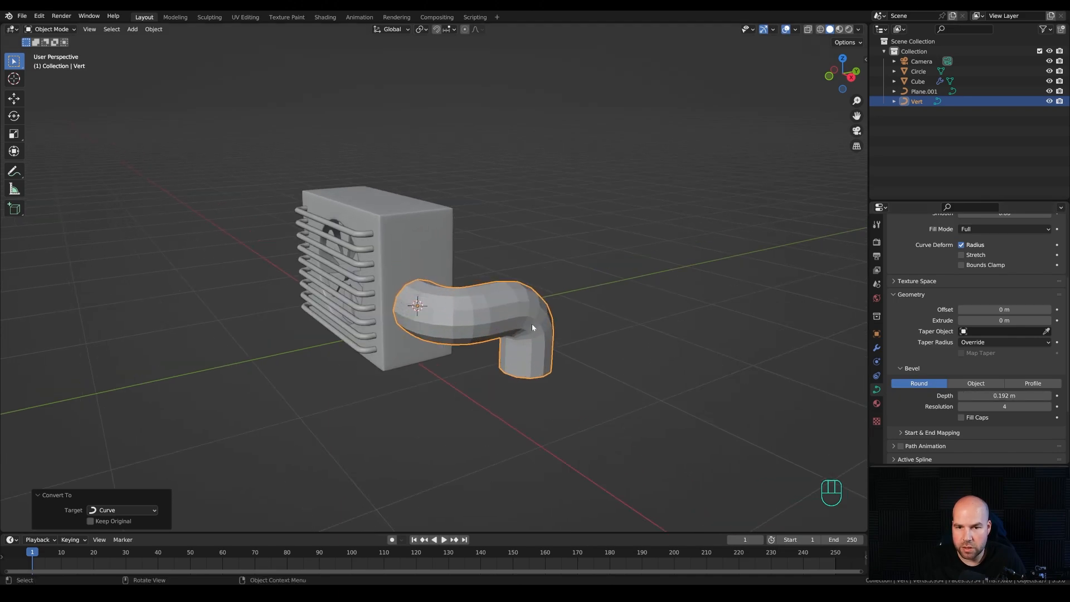
pyautogui.click(1047, 407)
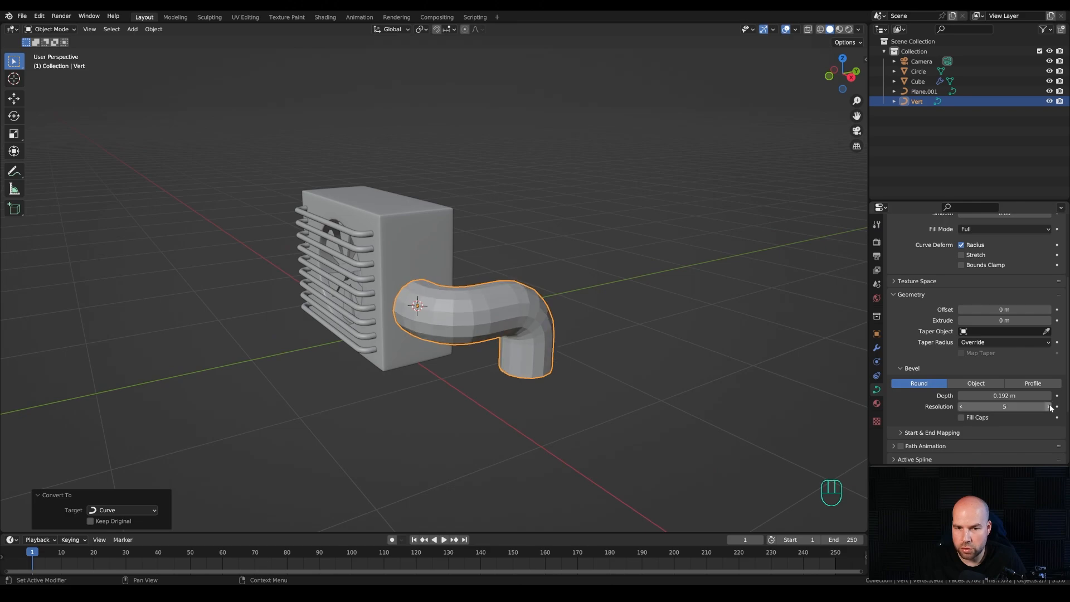
pyautogui.click(1047, 407)
# Add a level 1 subdivision modifier to the pipe, apply smooth shading and deselect it
pyautogui.moveTo(463, 345); pyautogui.dragTo(550, 279, button='middle')
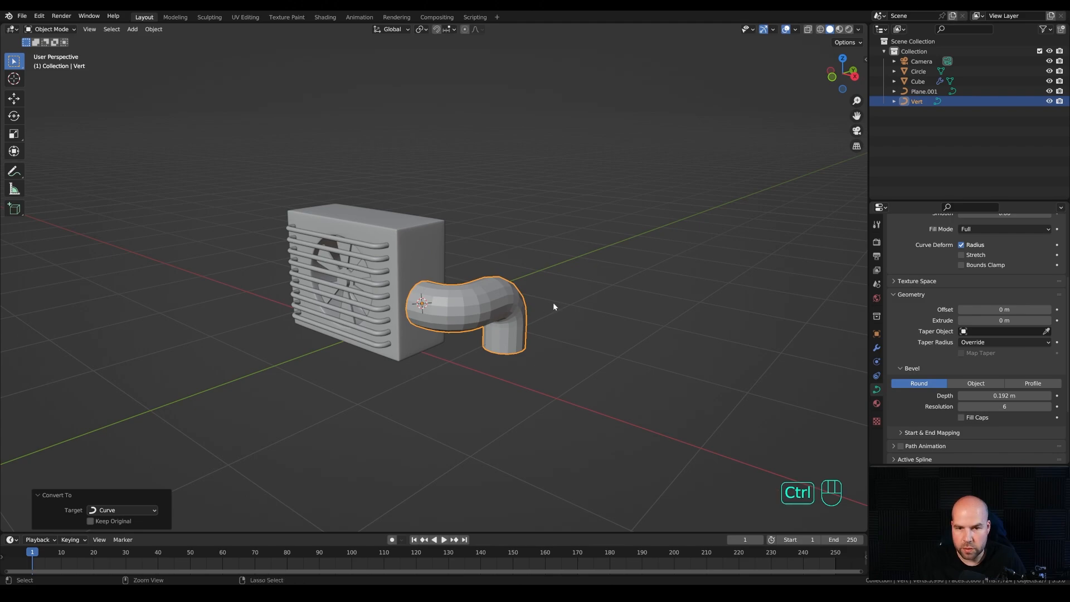
pyautogui.hotkey('ctrl', '1')
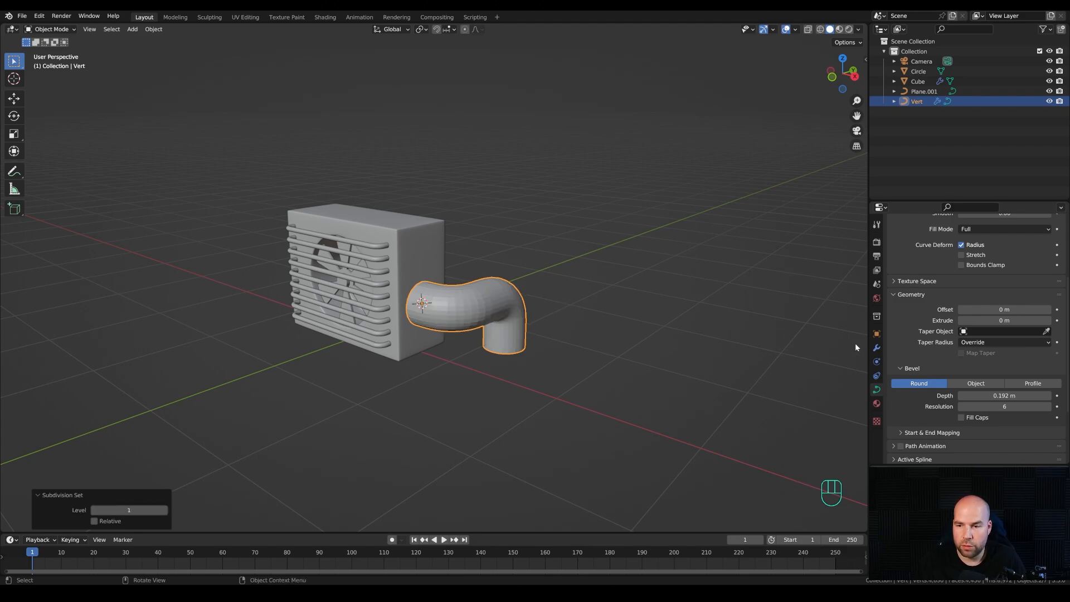
pyautogui.click(876, 347)
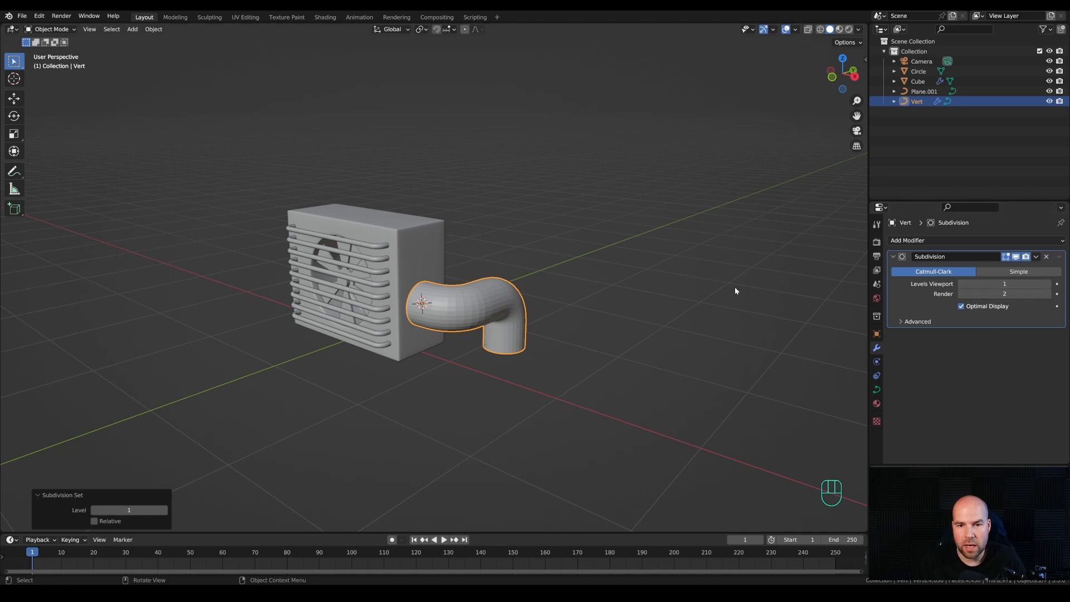
pyautogui.rightClick(494, 311)
pyautogui.moveTo(494, 307)
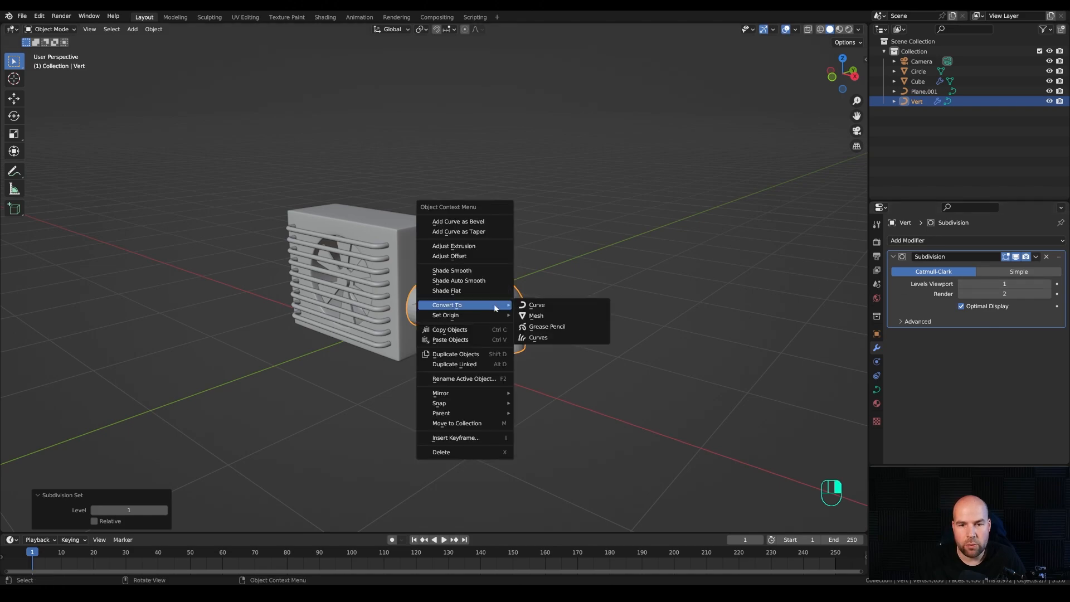
pyautogui.click(460, 270)
pyautogui.click(454, 357)
# Place the 3D cursor low on the box's opposite side face and add a single vertex there
pyautogui.moveTo(450, 344); pyautogui.dragTo(423, 338, button='middle')
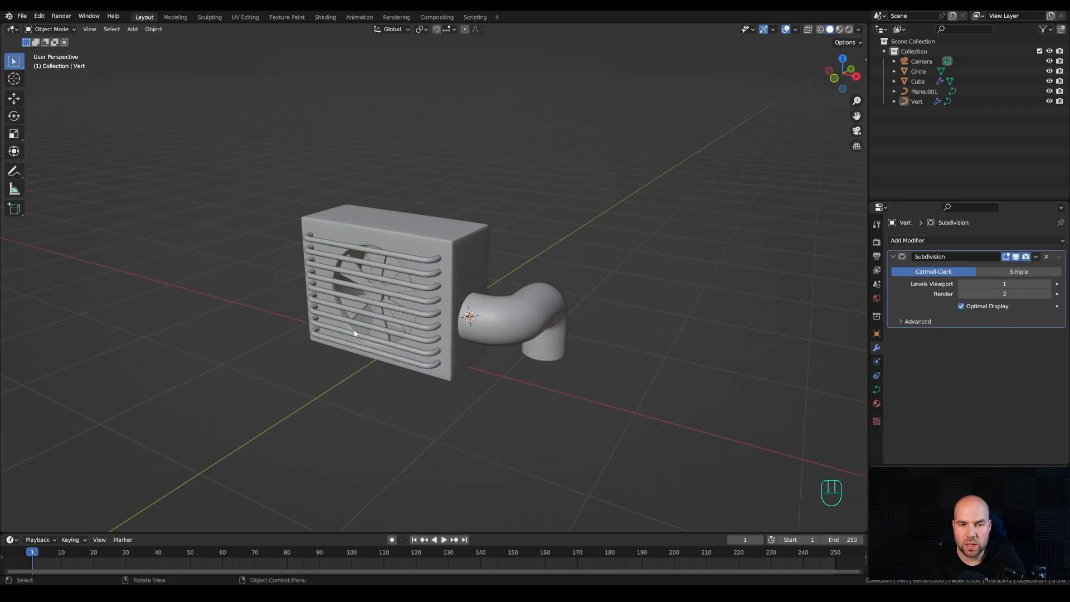
pyautogui.moveTo(354, 333); pyautogui.dragTo(416, 360, button='middle')
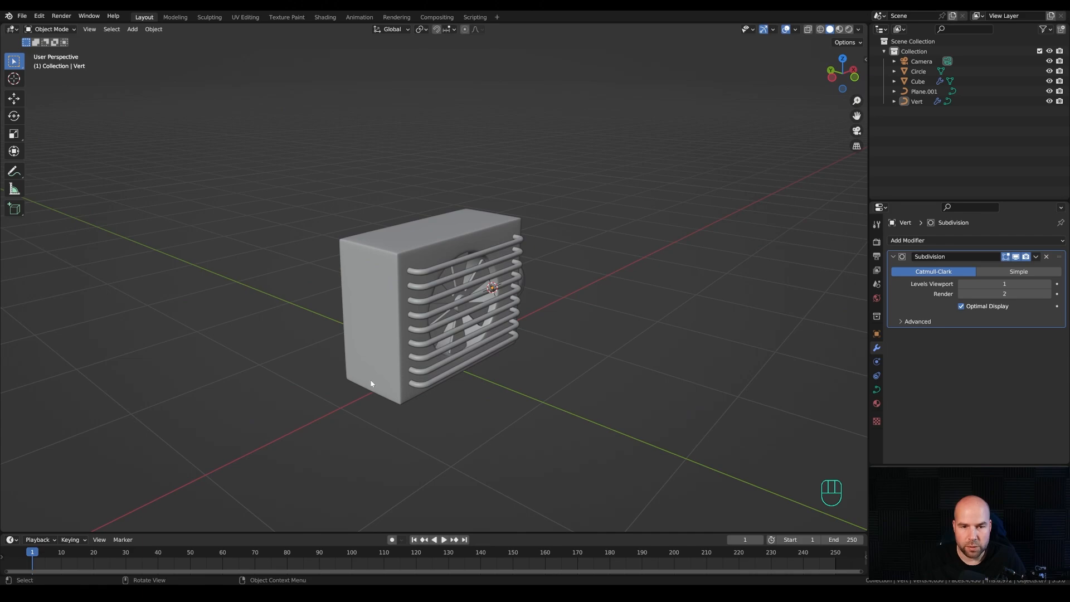
pyautogui.press('shift')
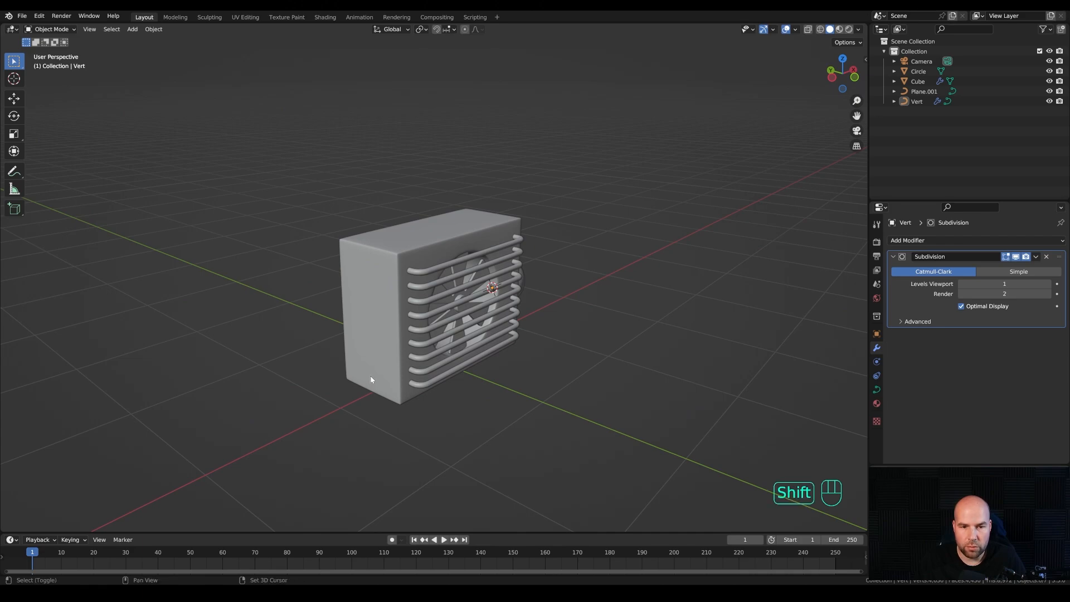
pyautogui.keyDown('shift'); pyautogui.rightClick(371, 376); pyautogui.keyUp('shift')
pyautogui.hotkey('shift', 'a')
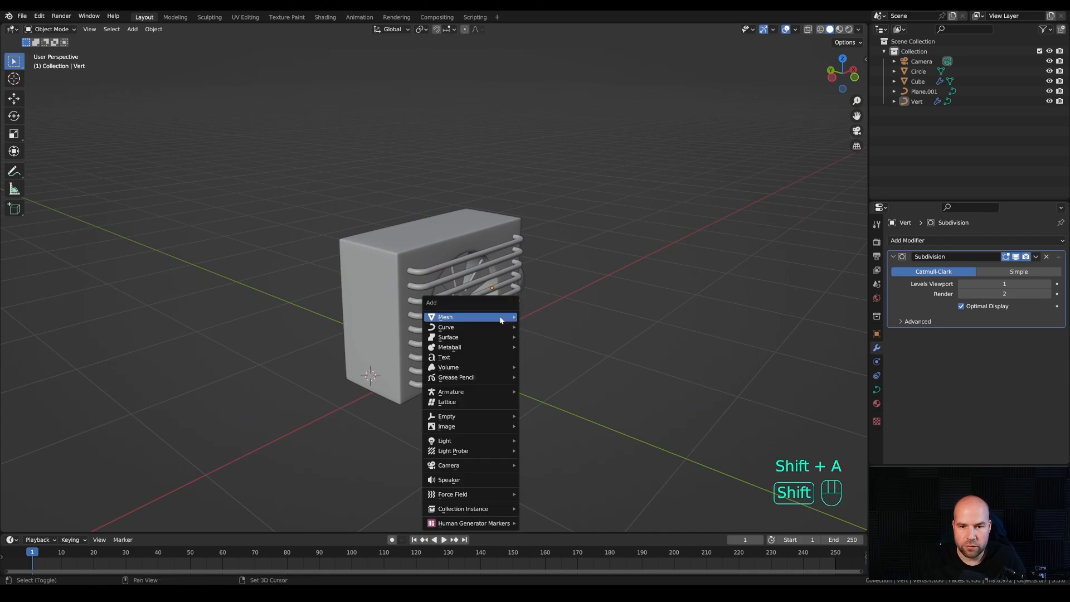
pyautogui.moveTo(500, 319)
pyautogui.moveTo(591, 469)
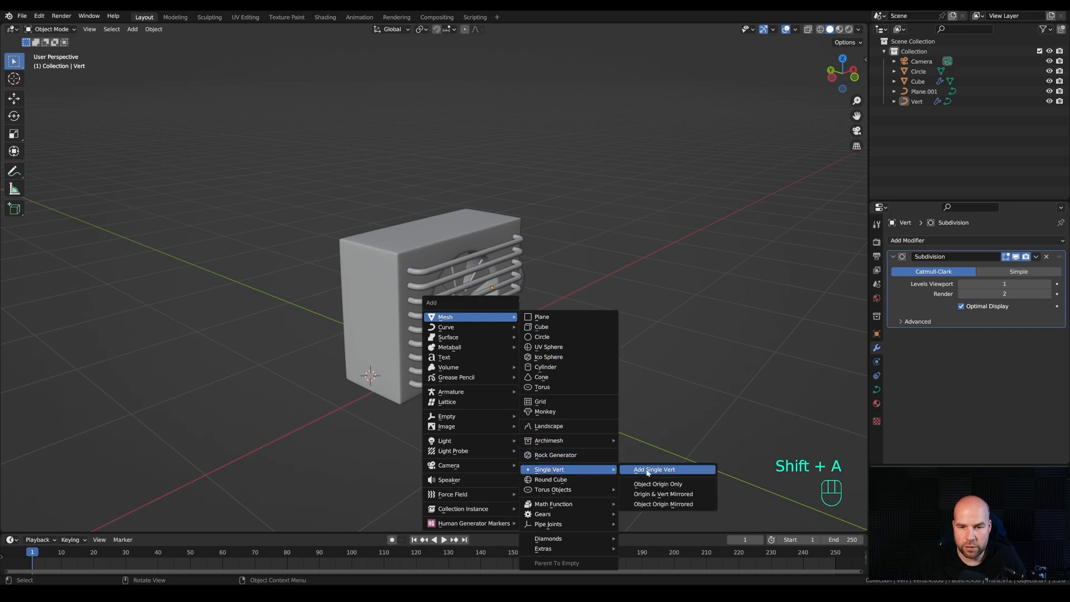
pyautogui.click(647, 470)
# From the top view, extrude the new vertex about 0.29 m outward along negative X and about 0.58 m forward along negative Y
pyautogui.press('KP_7')
pyautogui.press('shift')
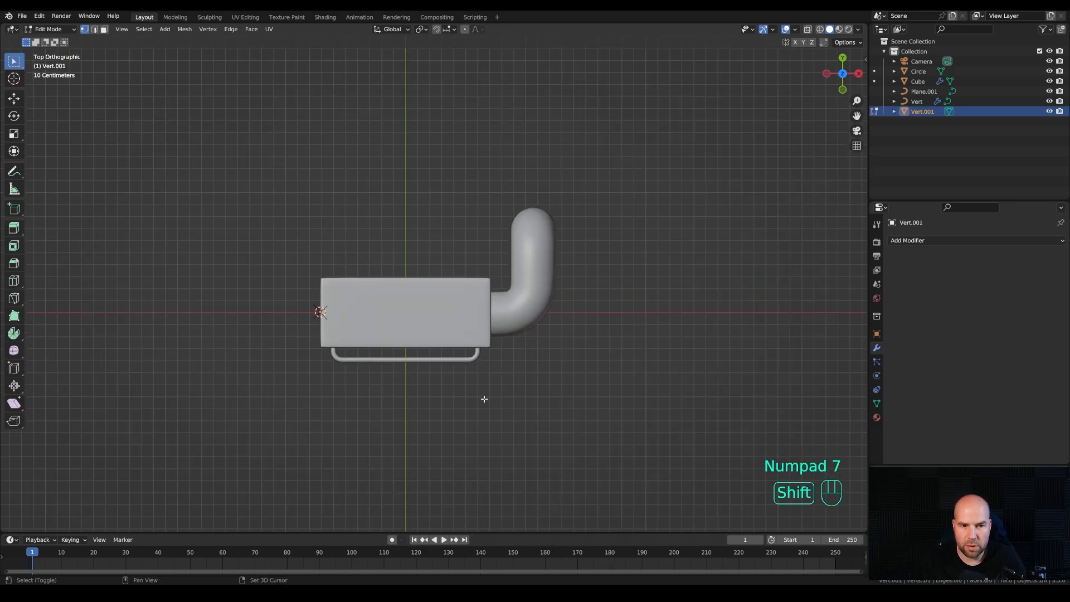
pyautogui.keyDown('shift'); pyautogui.moveTo(484, 399); pyautogui.dragTo(494, 311, button='middle'); pyautogui.keyUp('shift')
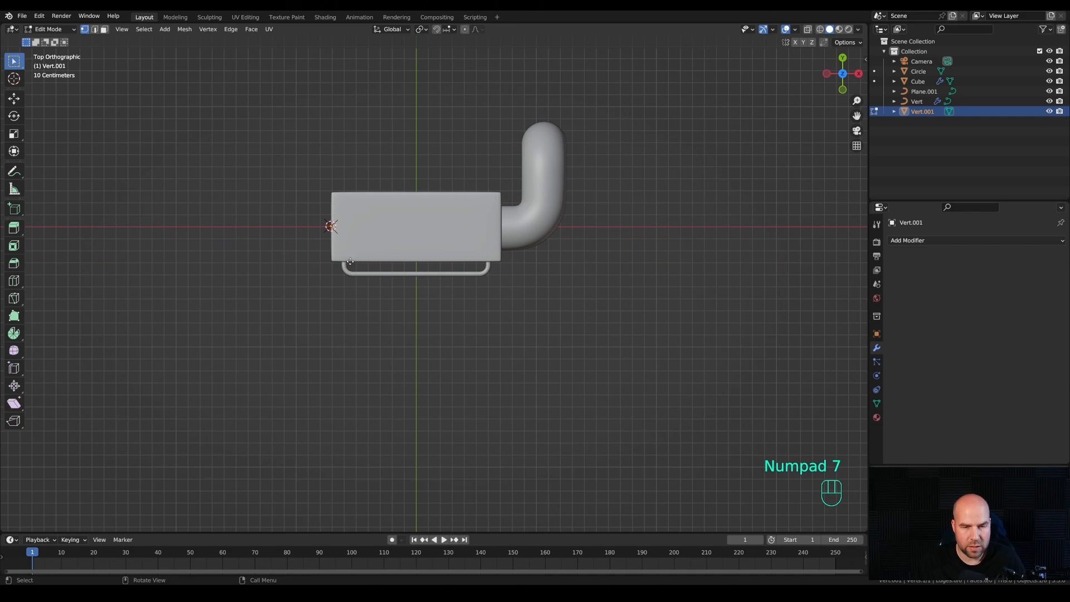
pyautogui.press('e')
pyautogui.press('x')
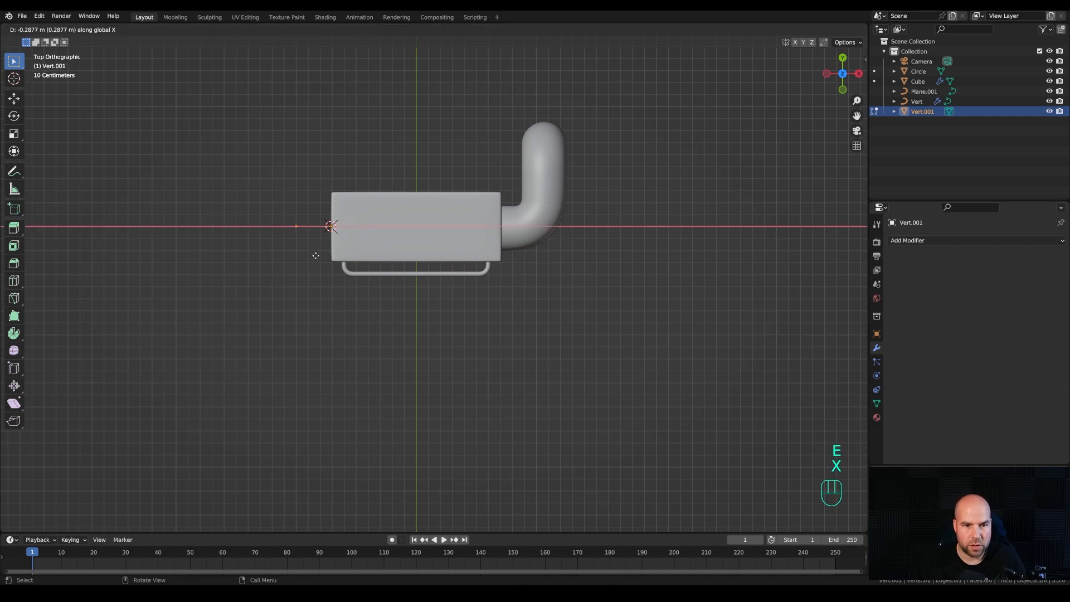
pyautogui.click(315, 255)
pyautogui.press('e')
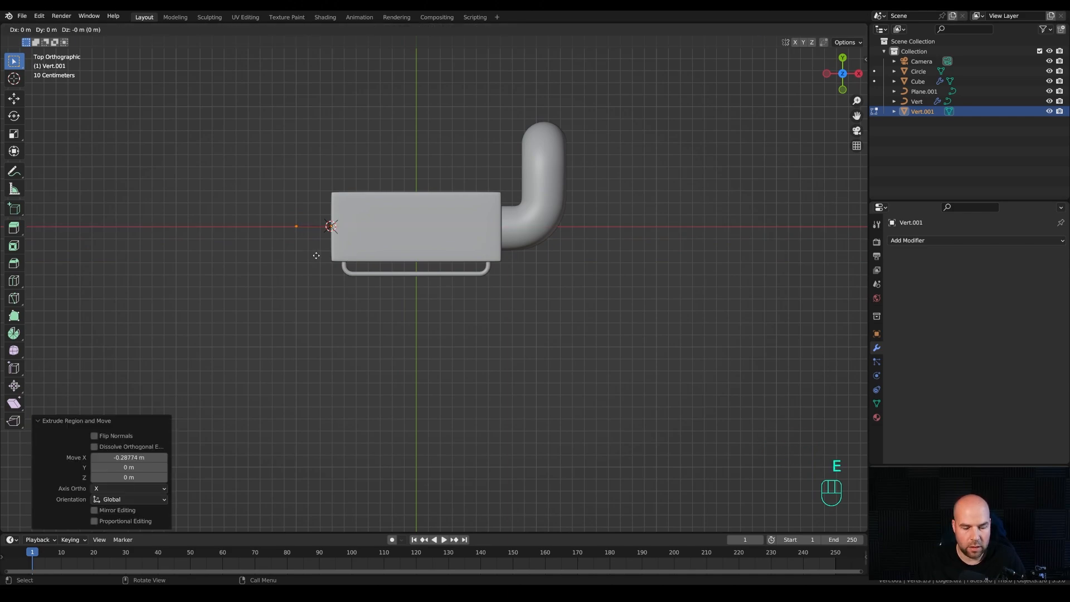
pyautogui.press('y')
pyautogui.click(309, 325)
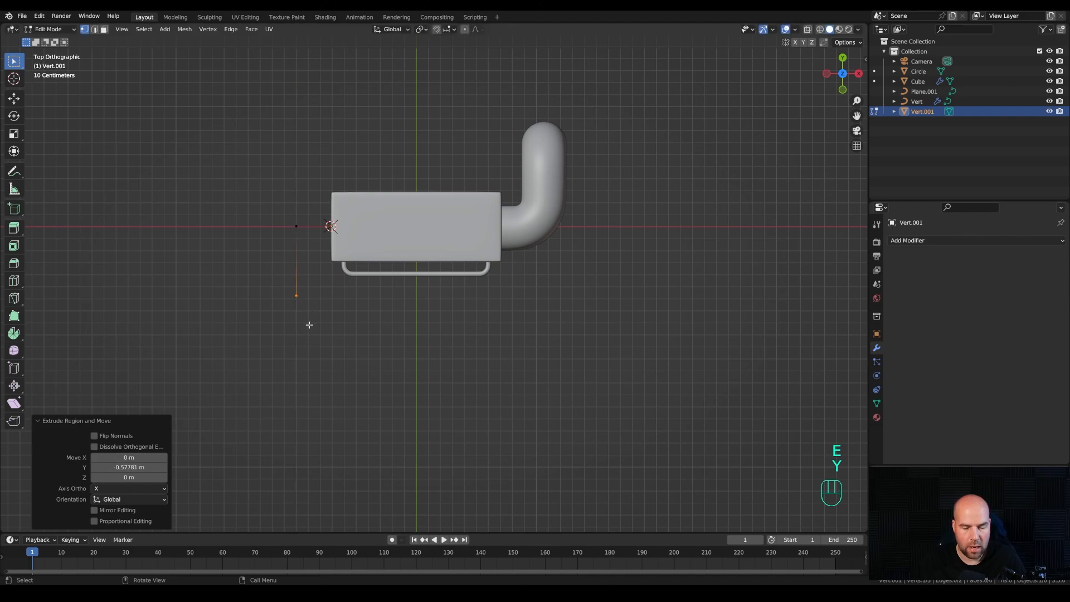
# Extrude the path's end vertex about 1.93 m along X so it runs past the front of the box
pyautogui.press('e')
pyautogui.press('x')
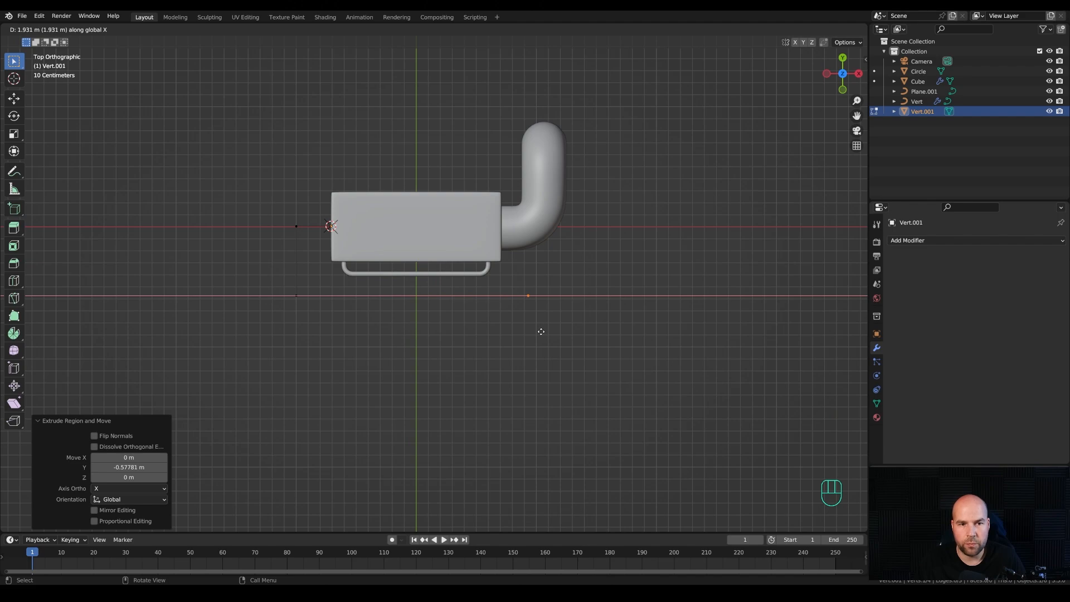
pyautogui.click(539, 330)
# Round the second path's two corner vertices with a vertex bevel about 0.176 m wide and 5 segments
pyautogui.click(297, 226)
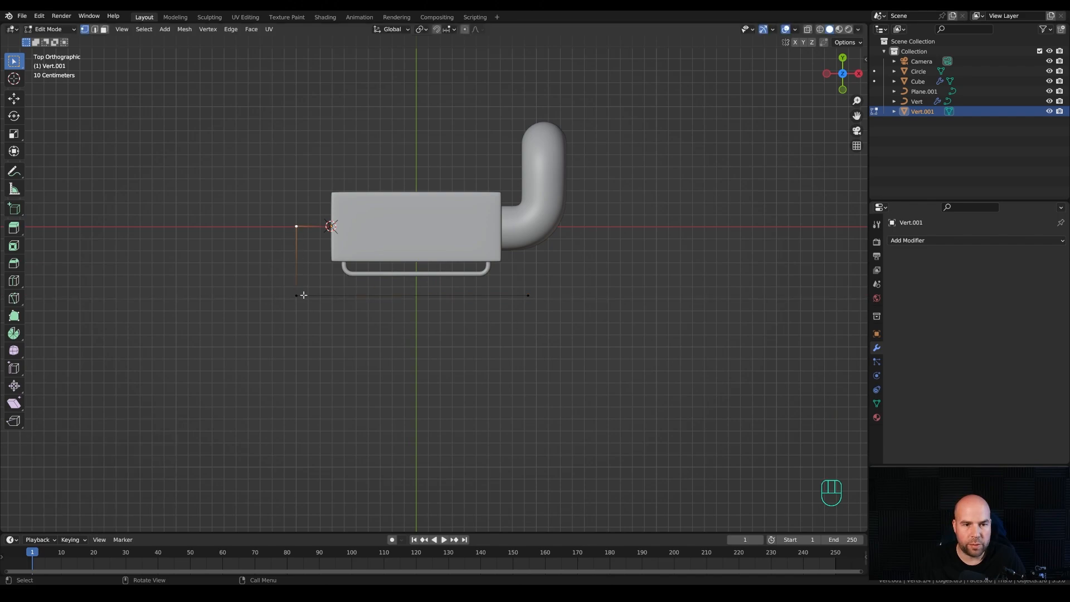
pyautogui.keyDown('shift'); pyautogui.click(298, 295); pyautogui.keyUp('shift')
pyautogui.hotkey('ctrl', 'b')
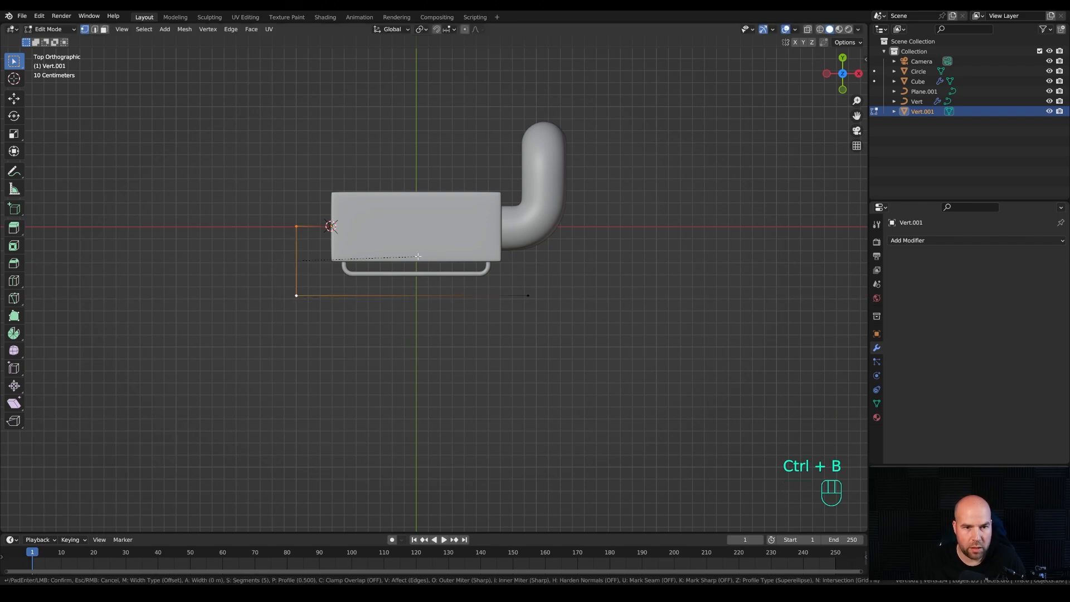
pyautogui.press('v')
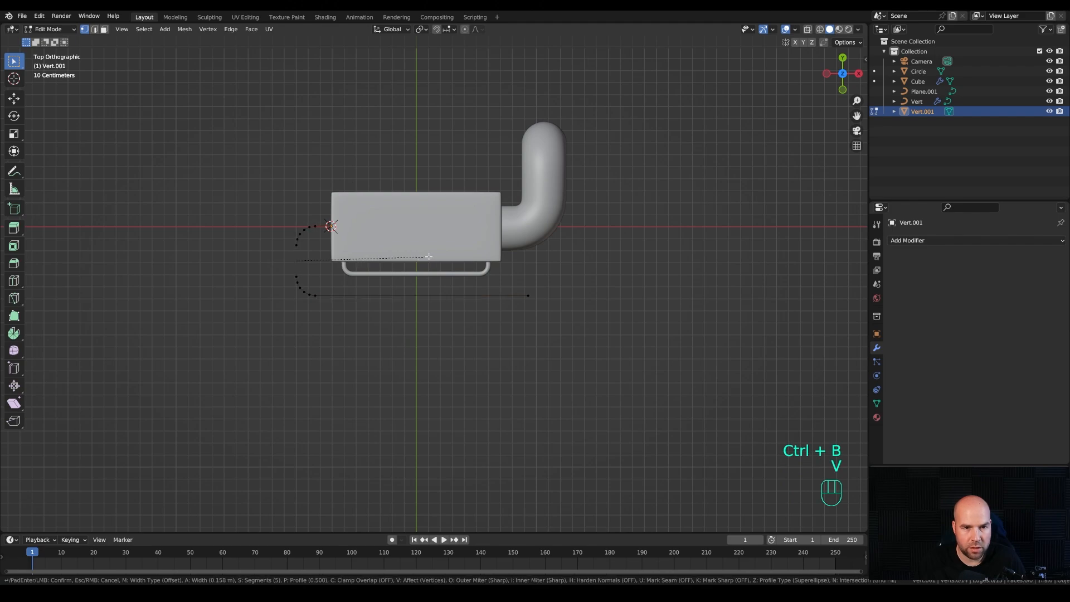
pyautogui.click(429, 257)
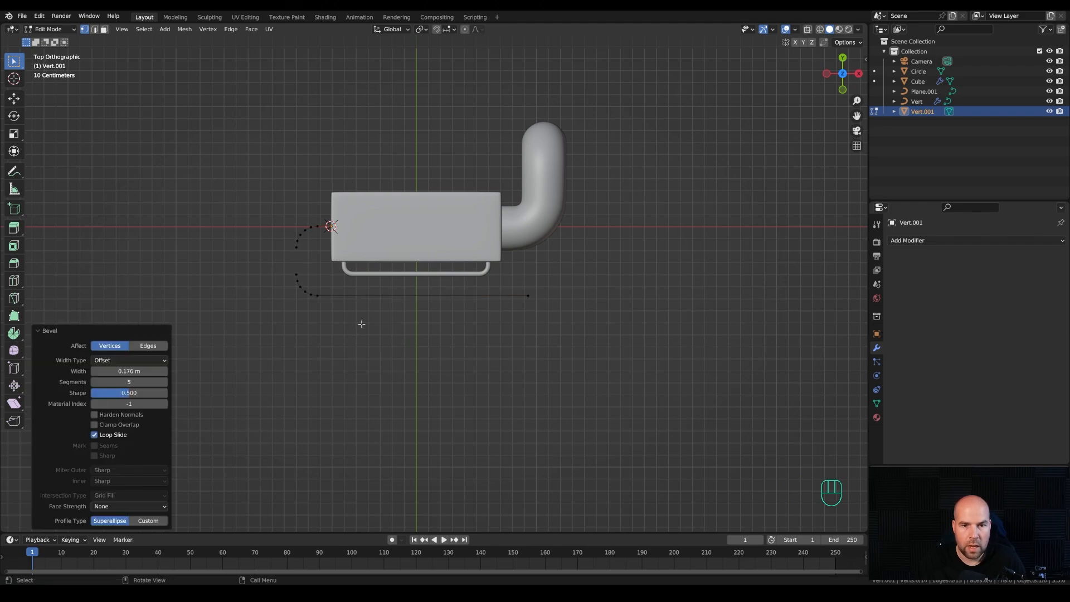
pyautogui.moveTo(362, 323); pyautogui.dragTo(407, 250, button='middle')
pyautogui.moveTo(375, 345)
pyautogui.keyDown('shift'); pyautogui.mouseDown(button='middle')
pyautogui.moveTo(409, 305)
pyautogui.moveTo(368, 334)
pyautogui.mouseUp(button='middle'); pyautogui.keyUp('shift')
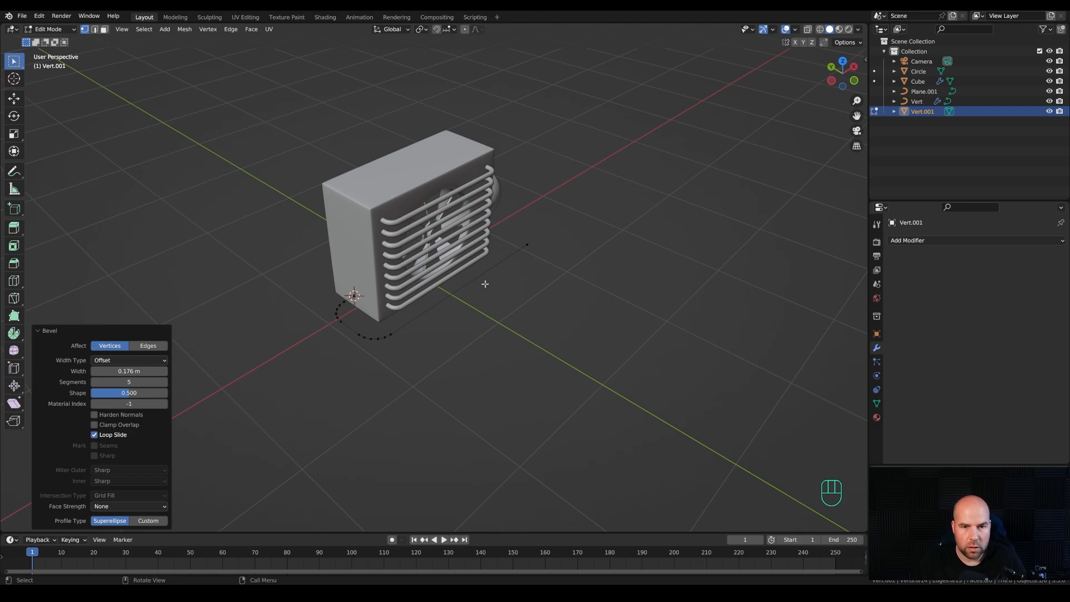
# Extrude the entire second path upward about 0.07 m along Z to form a thin vertical strip
pyautogui.keyDown('shift'); pyautogui.moveTo(499, 265); pyautogui.dragTo(497, 296, button='middle'); pyautogui.keyUp('shift')
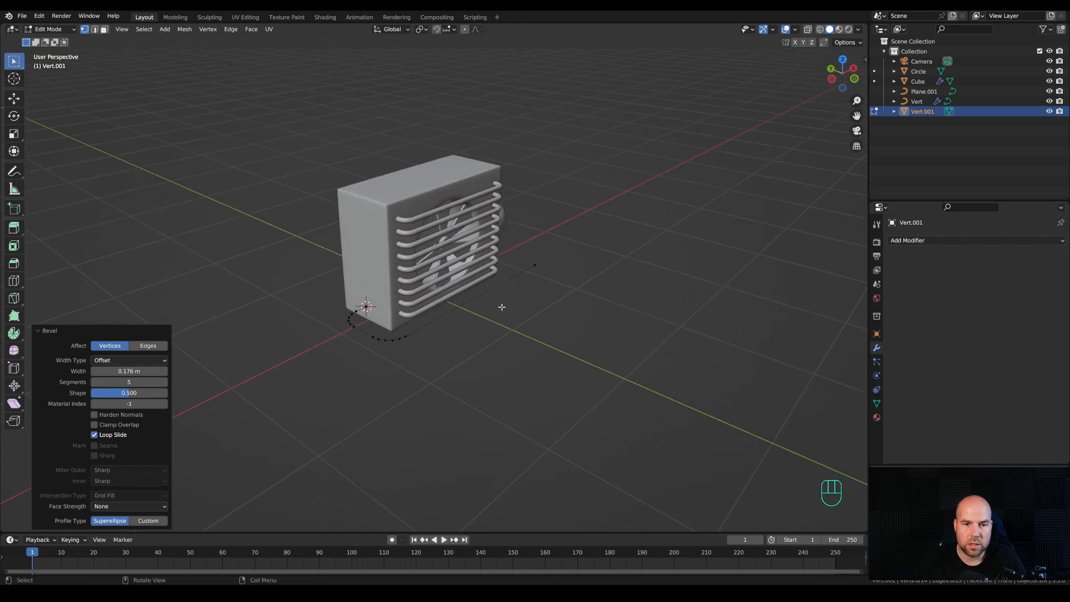
pyautogui.press('a')
pyautogui.press('e')
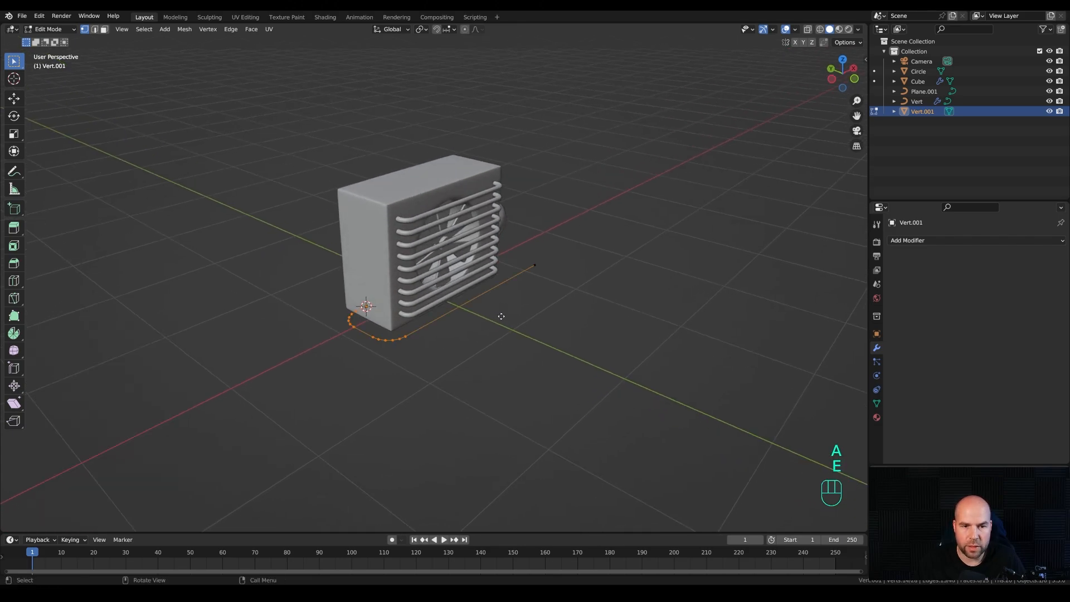
pyautogui.press('z')
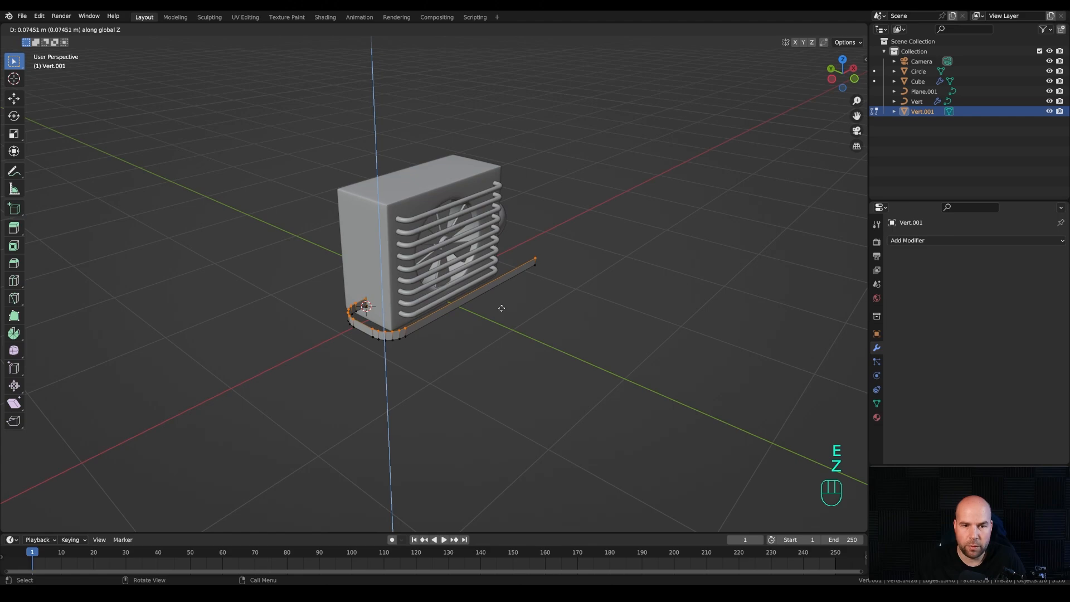
pyautogui.click(454, 334)
# Recalculate the strip's normals and extrude all its faces along their normals by about 0.157 m
pyautogui.press('a')
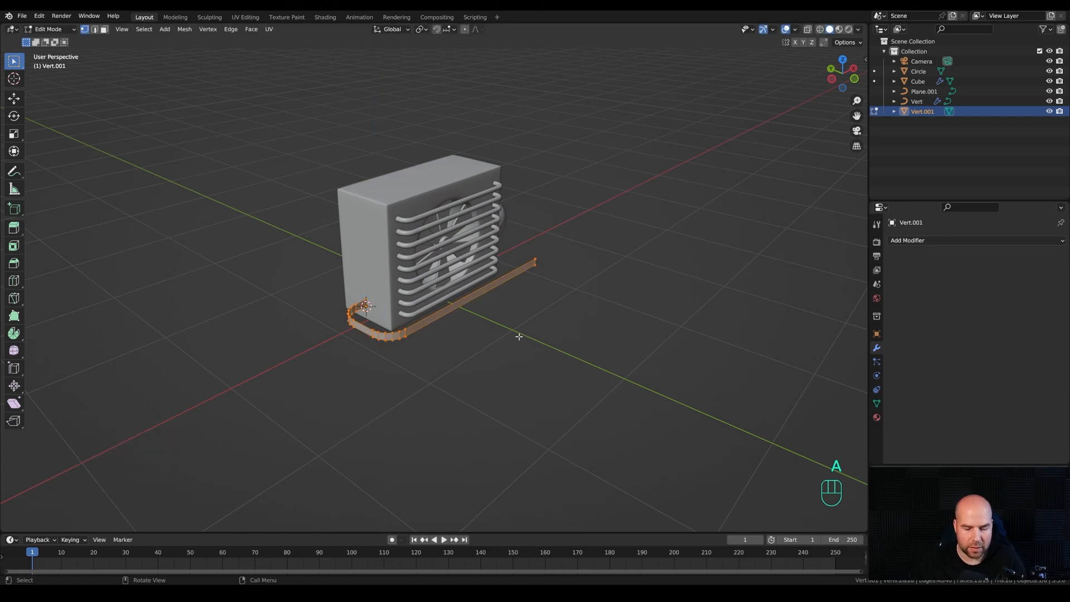
pyautogui.hotkey('shift', 'n')
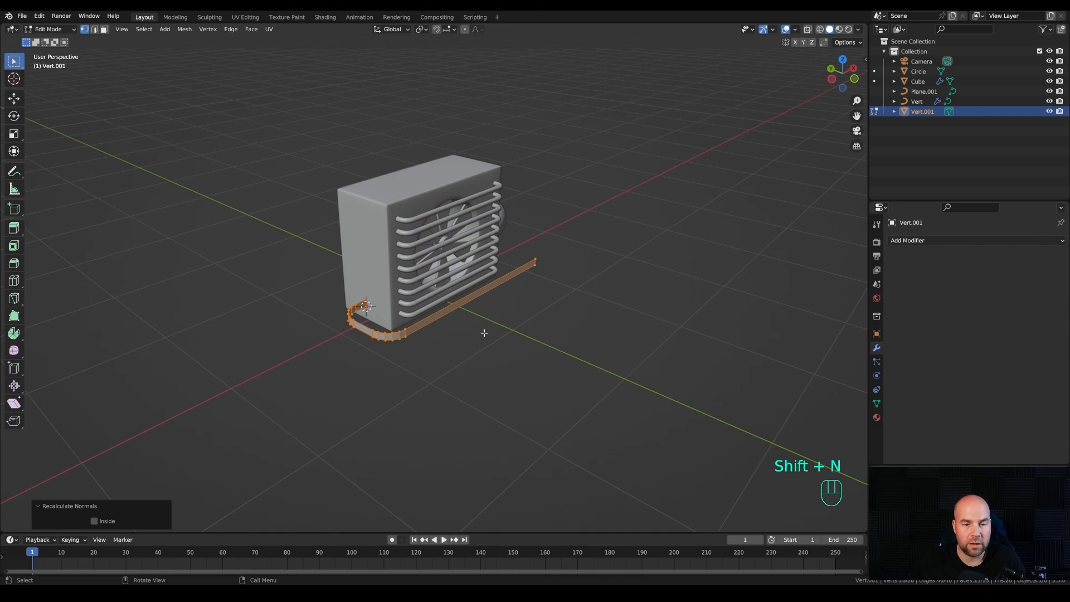
pyautogui.moveTo(515, 309); pyautogui.dragTo(514, 329, button='middle')
pyautogui.keyDown('shift'); pyautogui.moveTo(502, 332); pyautogui.dragTo(523, 322, button='middle'); pyautogui.keyUp('shift')
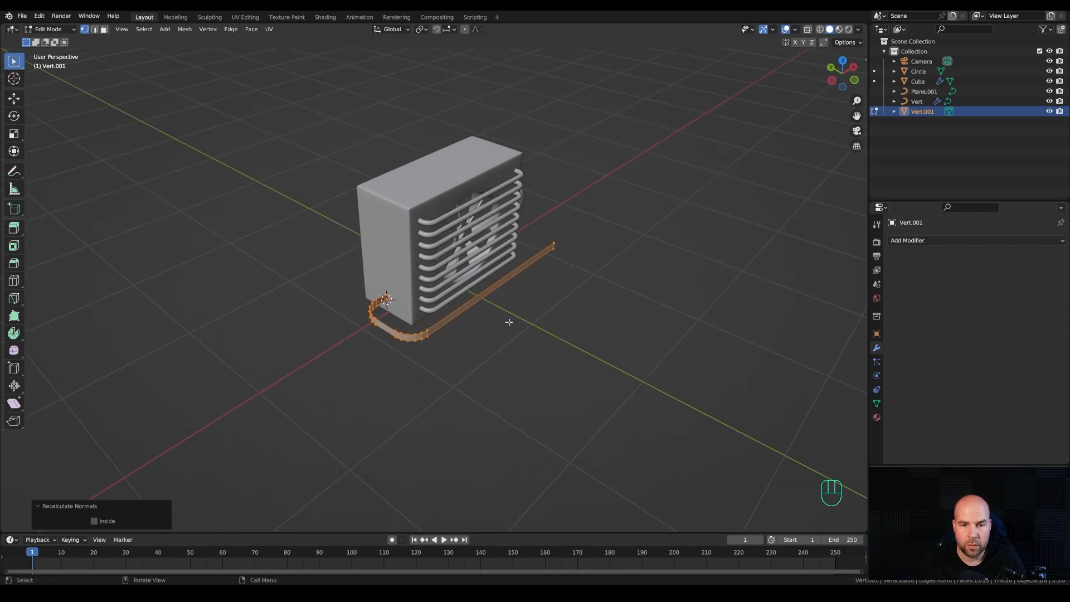
pyautogui.hotkey('alt', 'e')
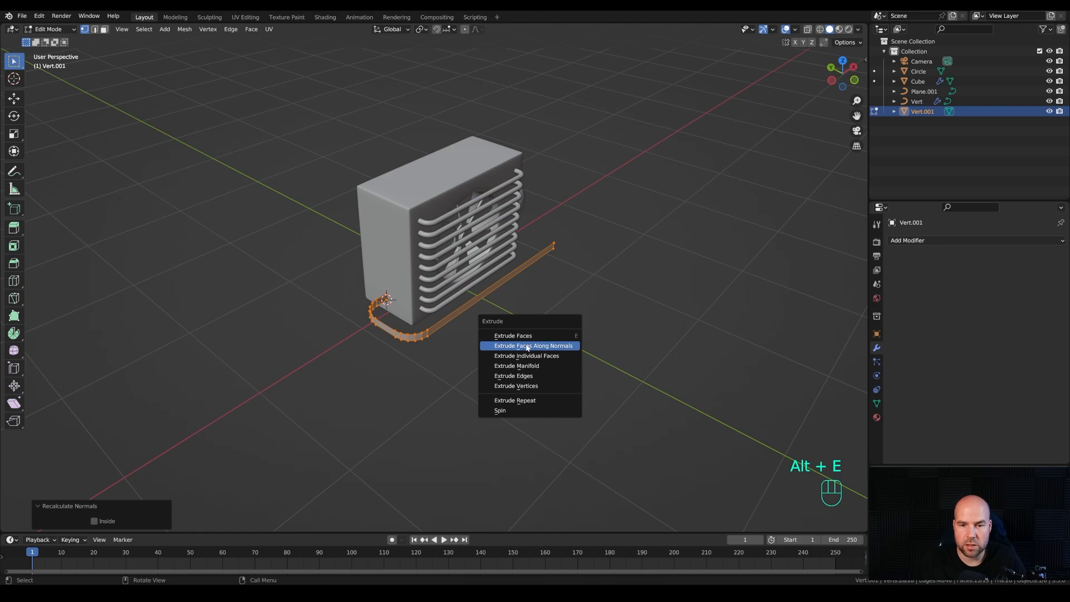
pyautogui.click(537, 348)
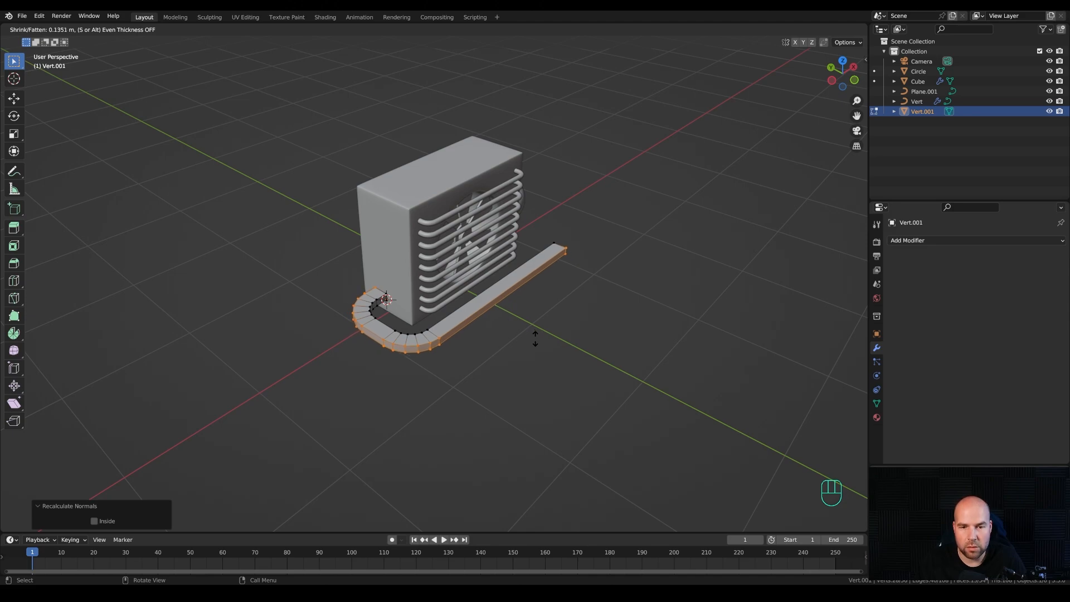
pyautogui.press('shift')
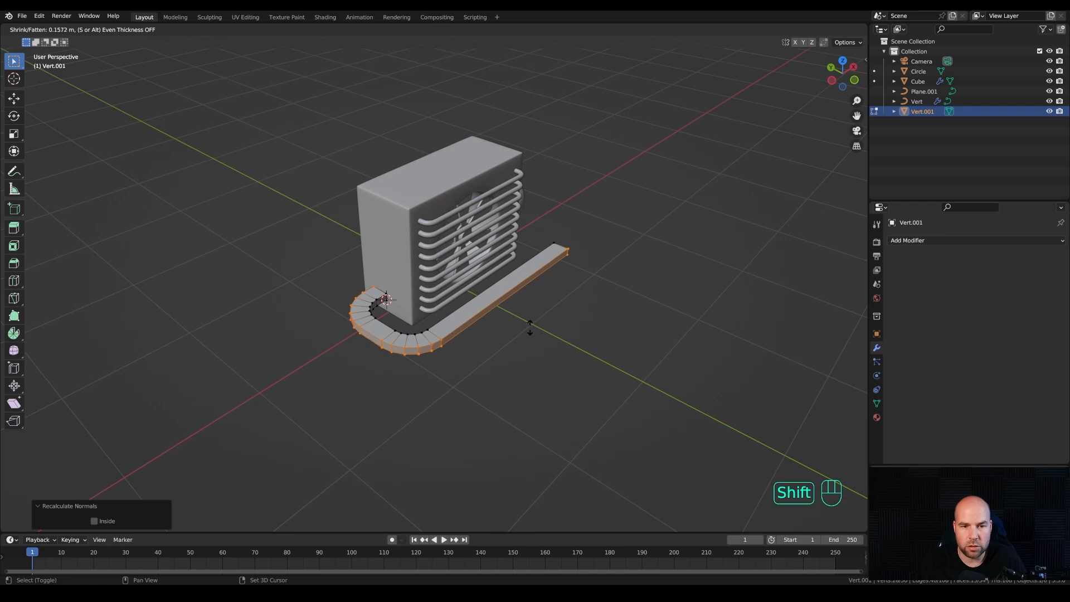
pyautogui.click(530, 327)
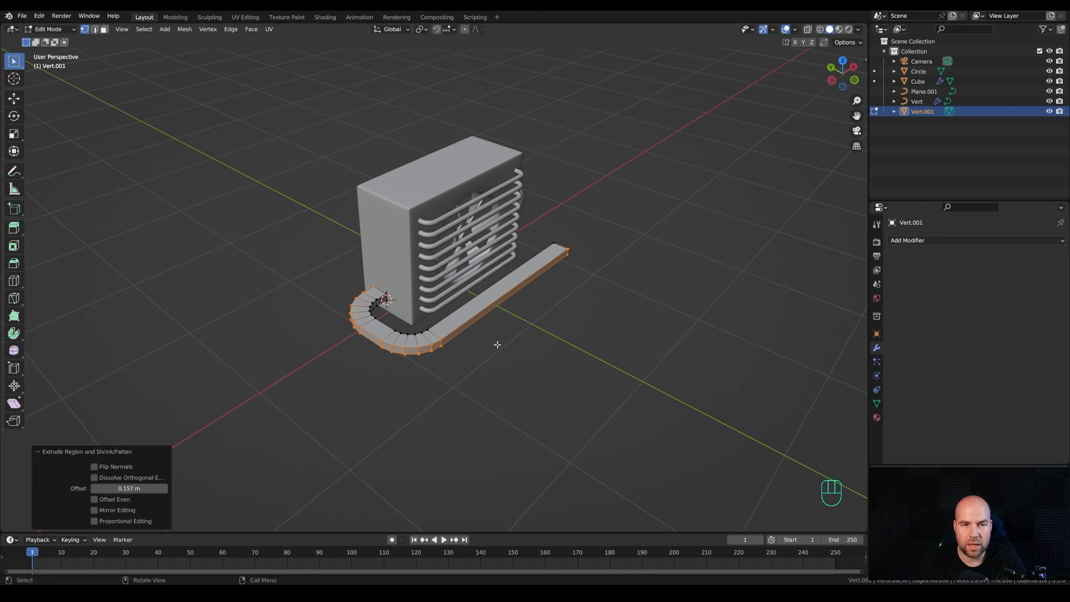
# Select the connected run of top faces along the thickened path and delete it, leaving only the flat bottom strip
pyautogui.press('3')
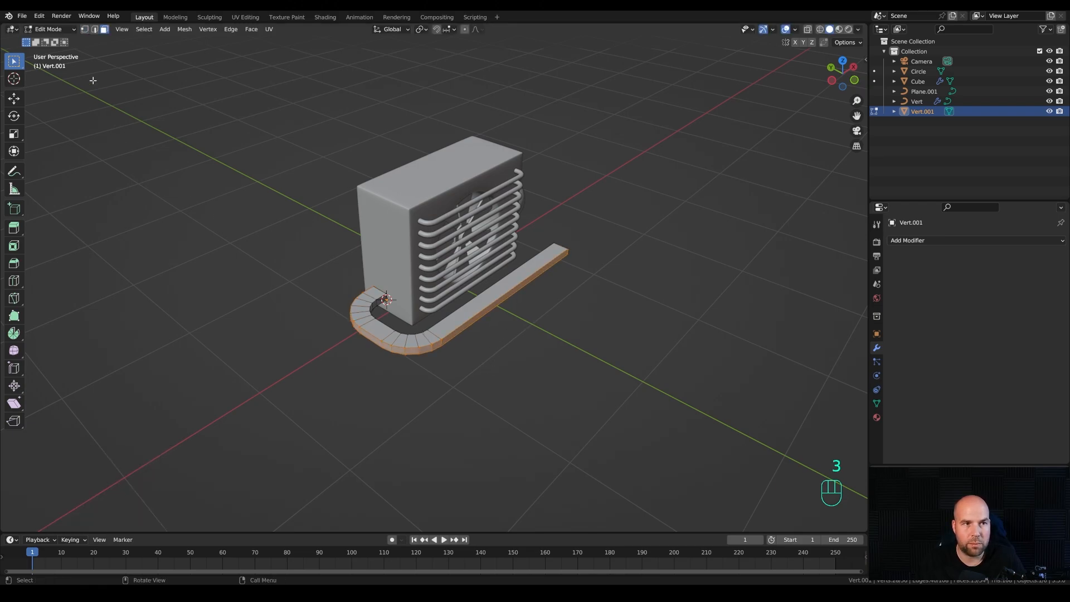
pyautogui.click(372, 291)
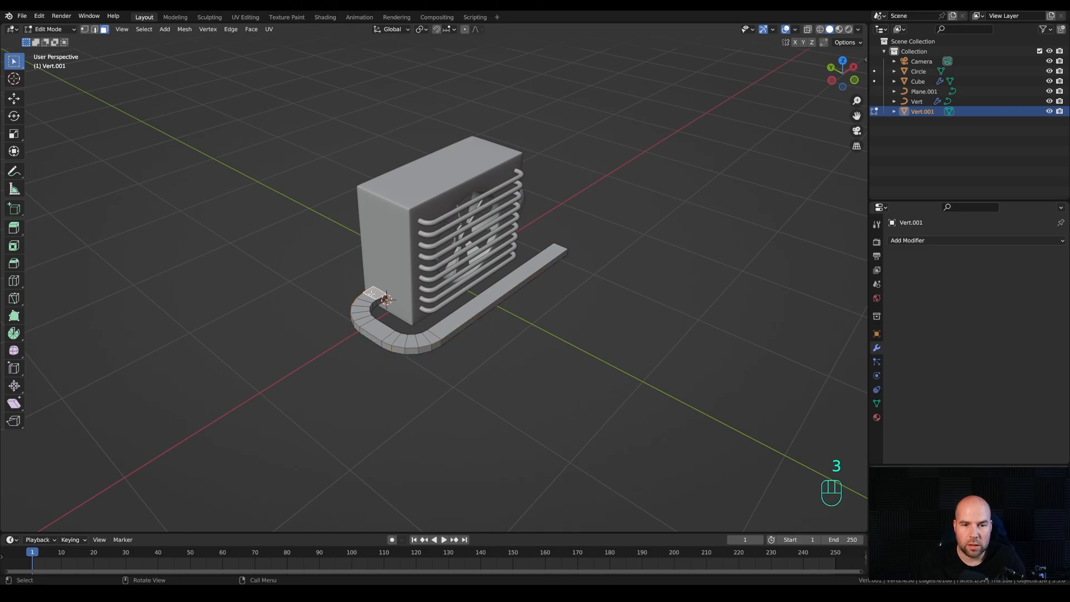
pyautogui.keyDown('ctrl'); pyautogui.click(396, 338); pyautogui.keyUp('ctrl')
pyautogui.keyDown('ctrl'); pyautogui.click(439, 335); pyautogui.keyUp('ctrl')
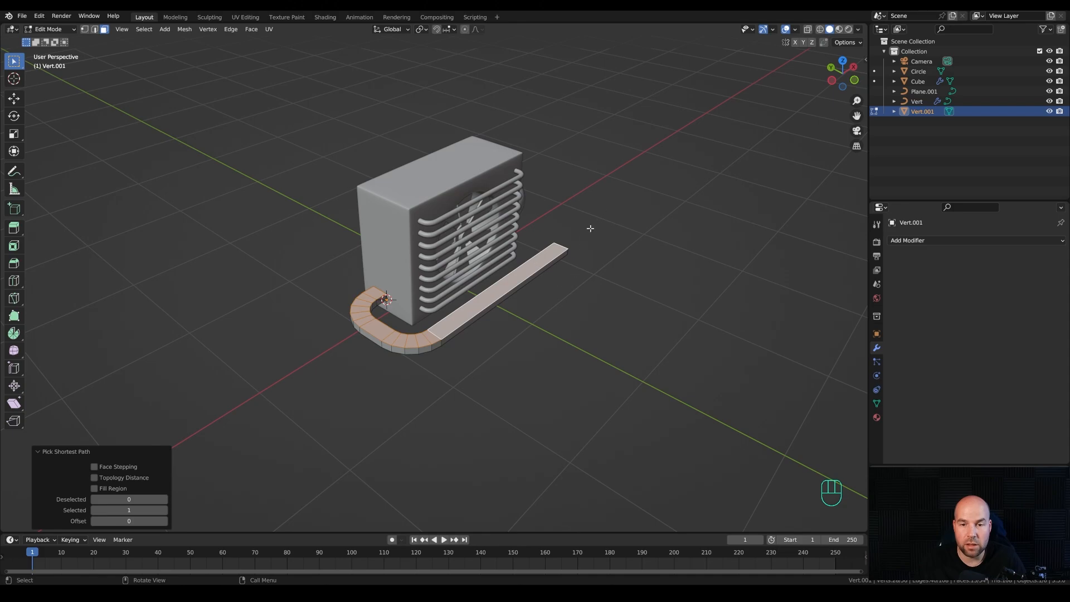
pyautogui.press('x')
pyautogui.click(560, 209)
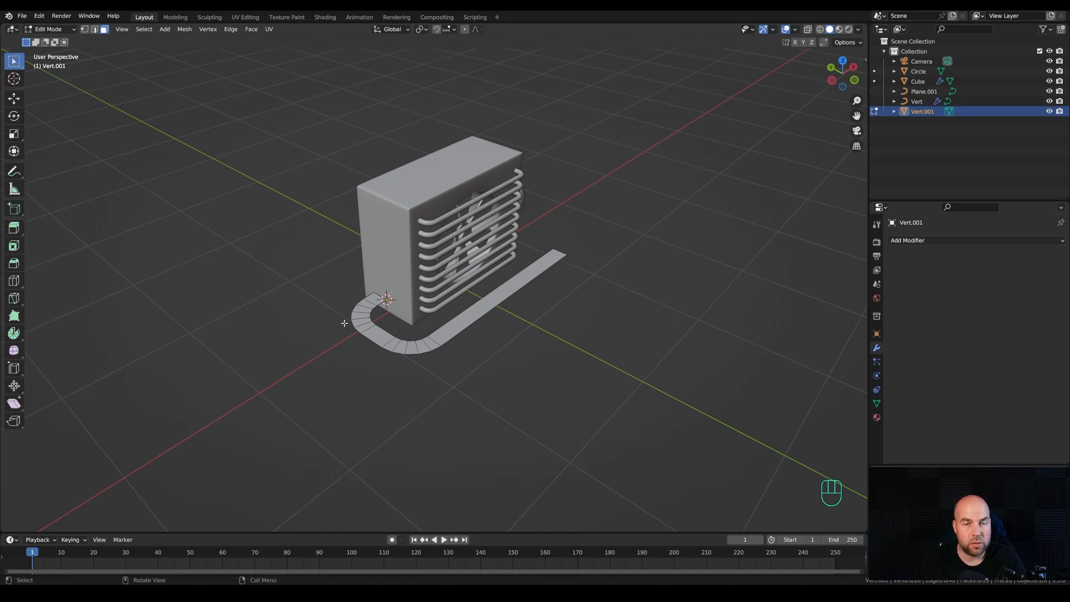
# Select the inner and outer long edge loops of the flat strip and separate them into a new object
pyautogui.press('3')
pyautogui.press('2')
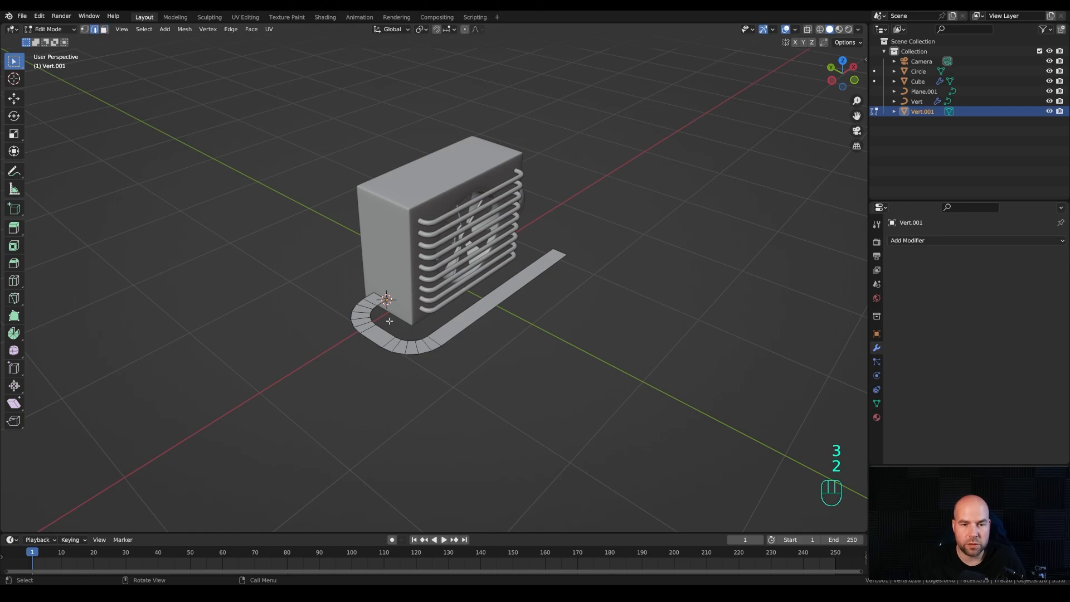
pyautogui.keyDown('alt'); pyautogui.click(383, 328); pyautogui.keyUp('alt')
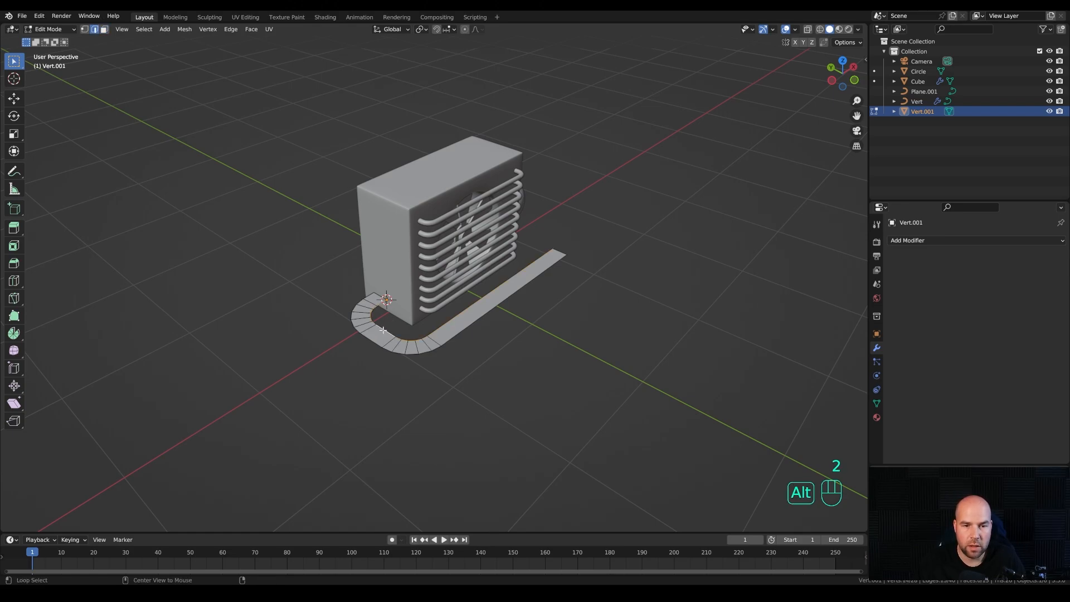
pyautogui.keyDown('alt'); pyautogui.keyDown('shift'); pyautogui.click(345, 321); pyautogui.keyUp('shift'); pyautogui.keyUp('alt')
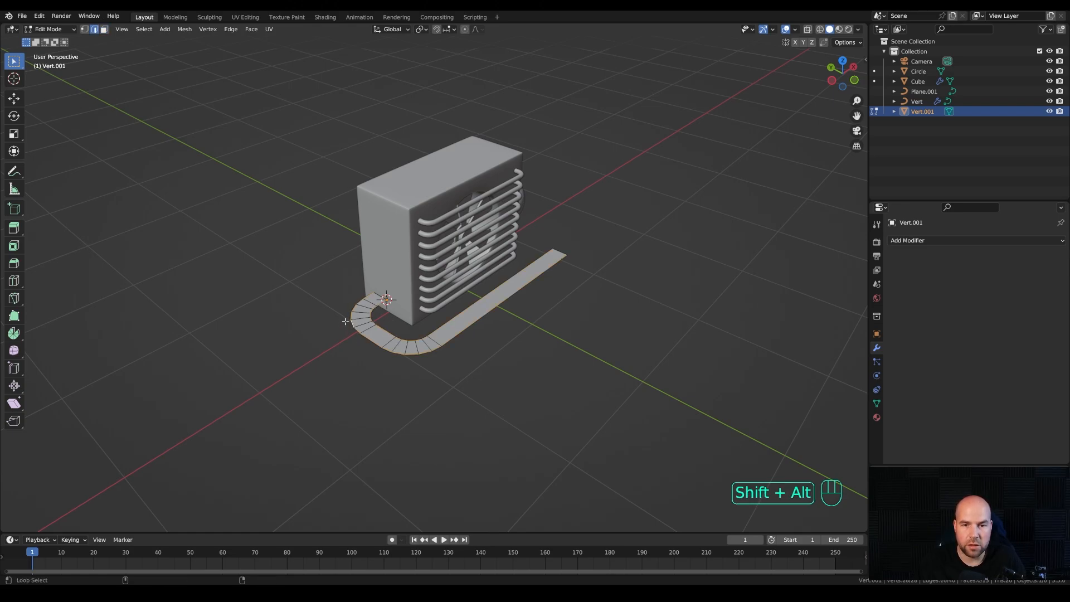
pyautogui.press('p')
pyautogui.click(514, 320)
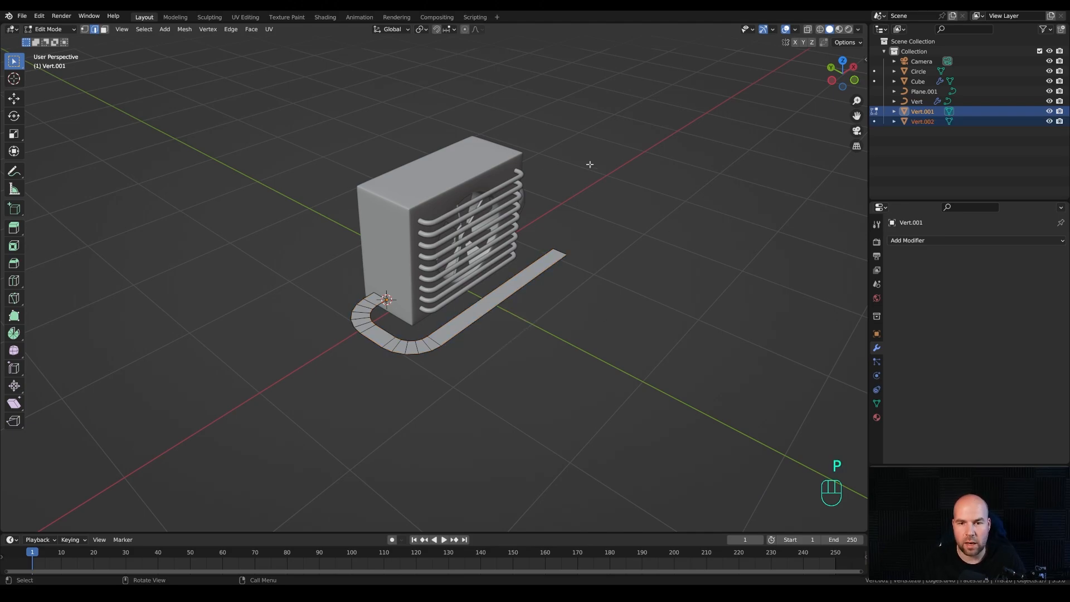
# Delete the leftover flat strip object, keeping only the two separated parallel edge paths
pyautogui.press('Tab')
pyautogui.click(452, 331)
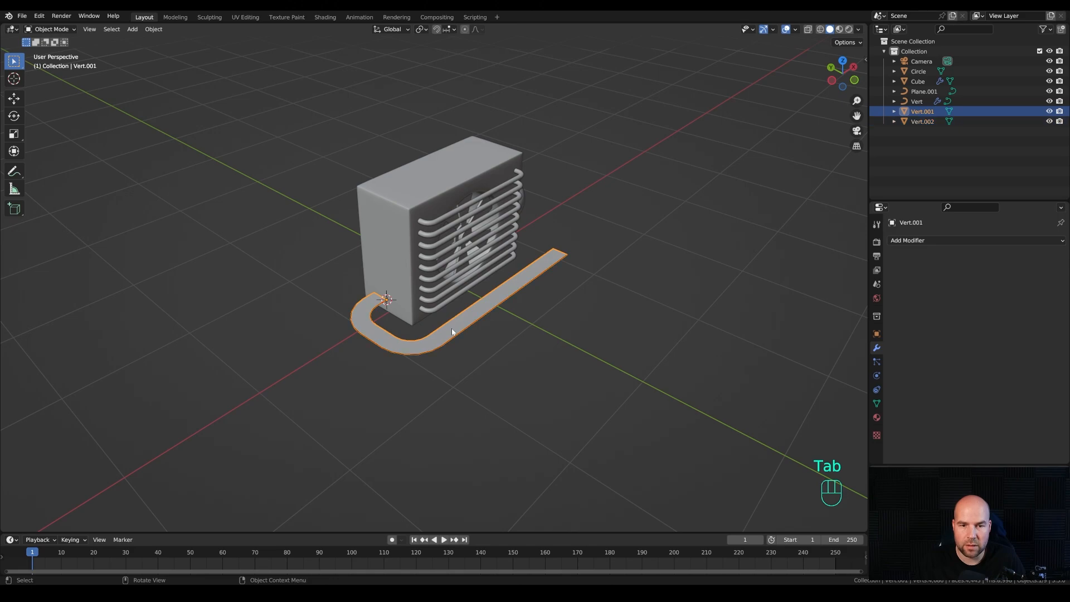
pyautogui.press('x')
pyautogui.click(424, 330)
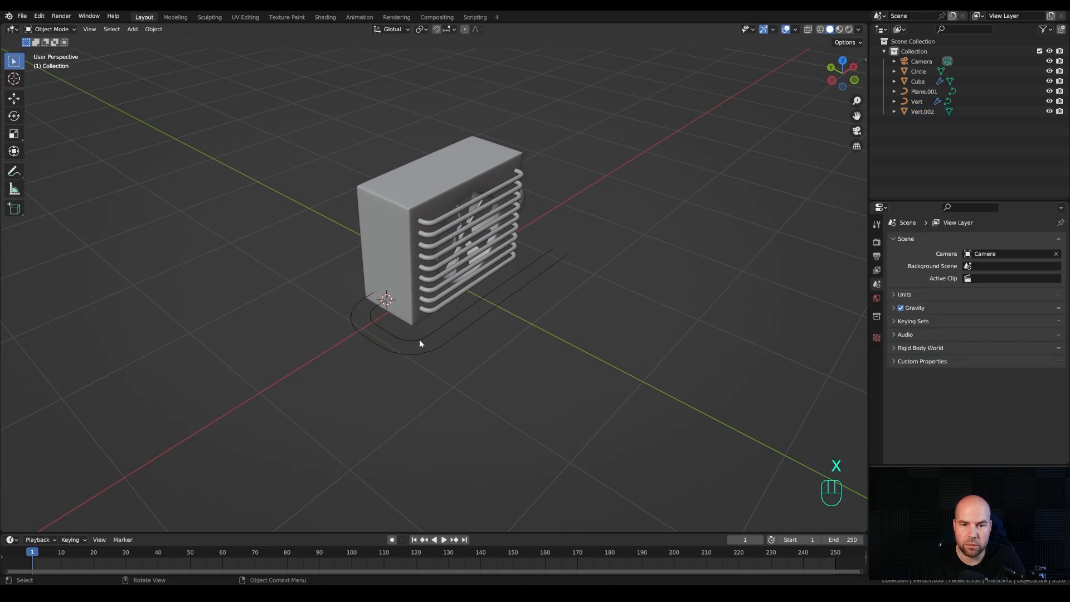
# Extrude the front end vertices of both parallel paths about 0.19 m downward along Z in front view
pyautogui.click(424, 337)
pyautogui.moveTo(468, 279); pyautogui.dragTo(490, 348, button='middle')
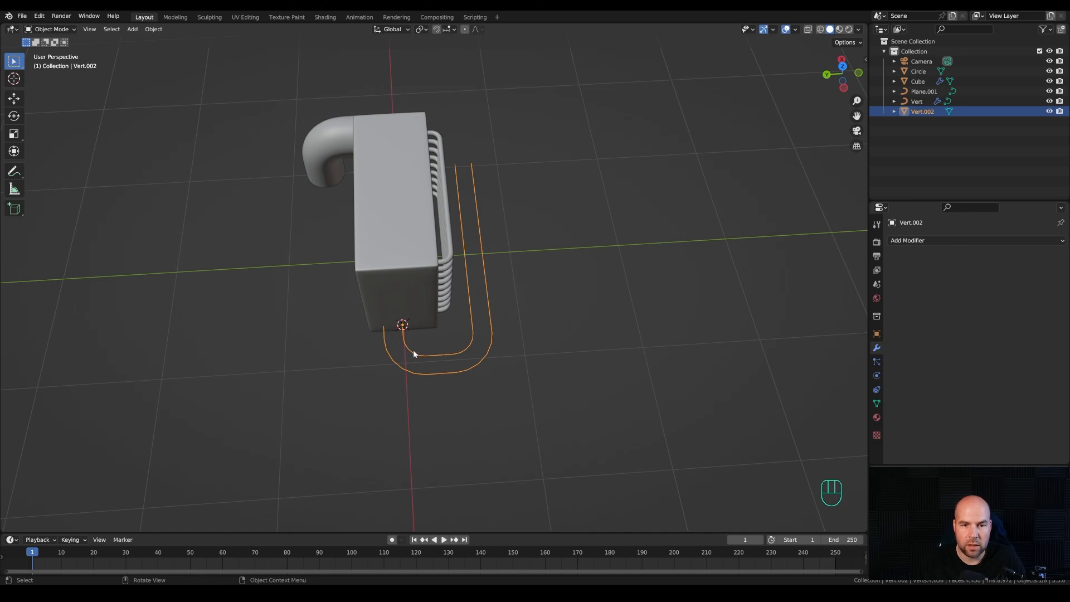
pyautogui.moveTo(470, 303); pyautogui.dragTo(615, 361, button='middle')
pyautogui.press('Tab')
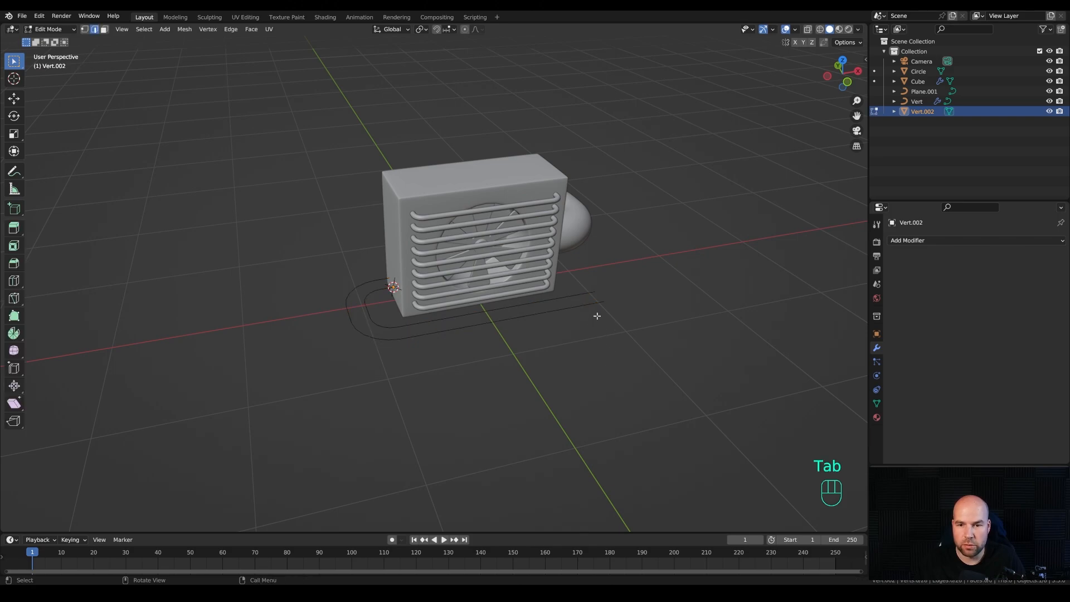
pyautogui.press('1')
pyautogui.moveTo(585, 276); pyautogui.dragTo(642, 330)
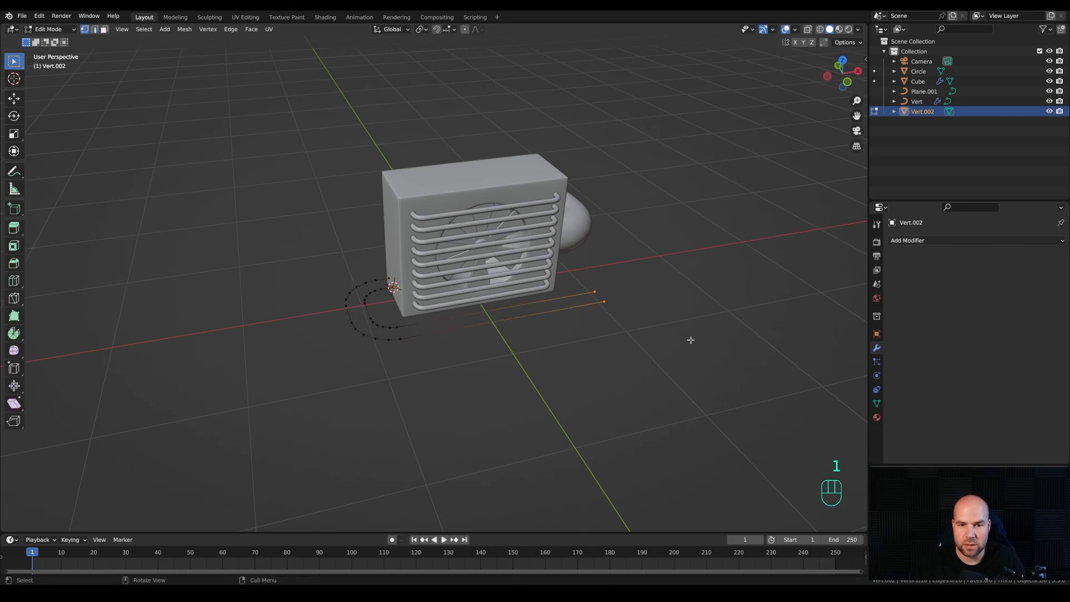
pyautogui.keyDown('shift'); pyautogui.moveTo(691, 339); pyautogui.dragTo(618, 318, button='middle'); pyautogui.keyUp('shift')
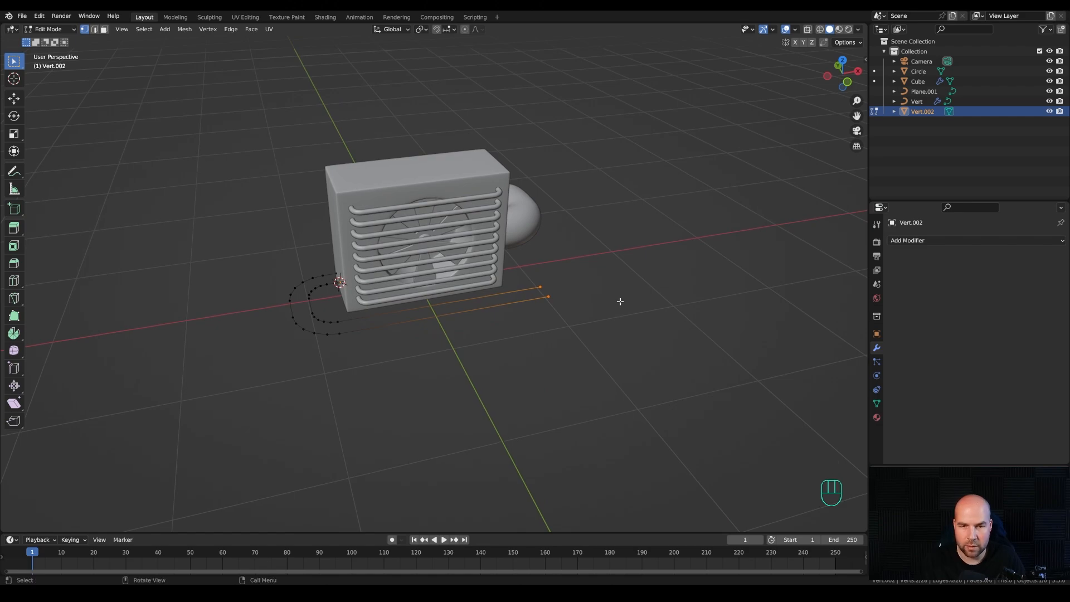
pyautogui.press('KP_1')
pyautogui.press('e')
pyautogui.press('z')
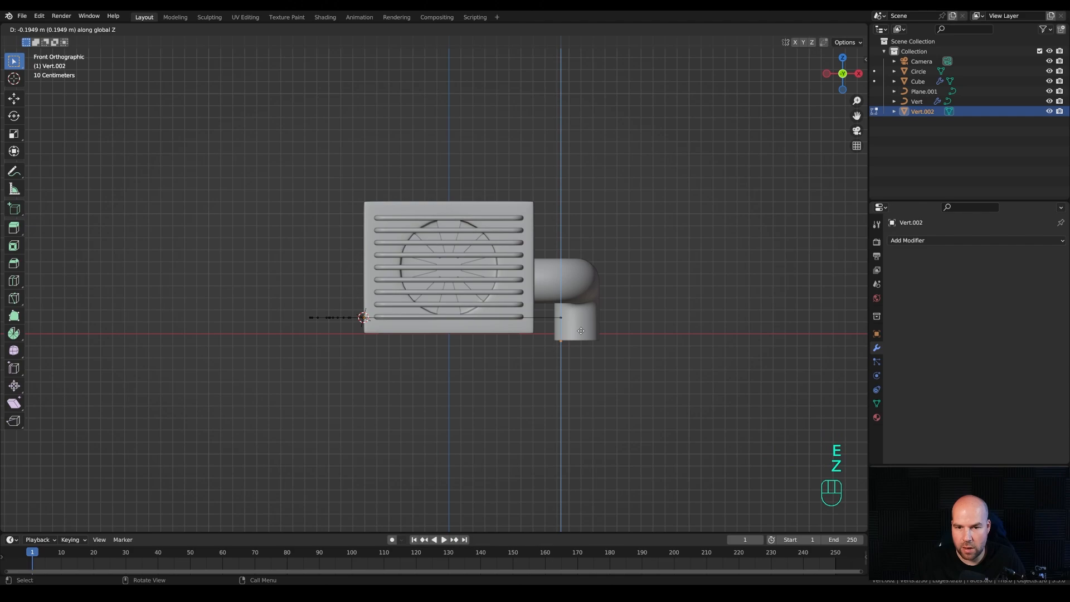
pyautogui.click(580, 330)
# Round the two new downward corners with a vertex bevel about 0.132 m wide and 5 segments
pyautogui.moveTo(604, 303); pyautogui.dragTo(568, 354, button='middle')
pyautogui.moveTo(551, 313); pyautogui.dragTo(593, 345)
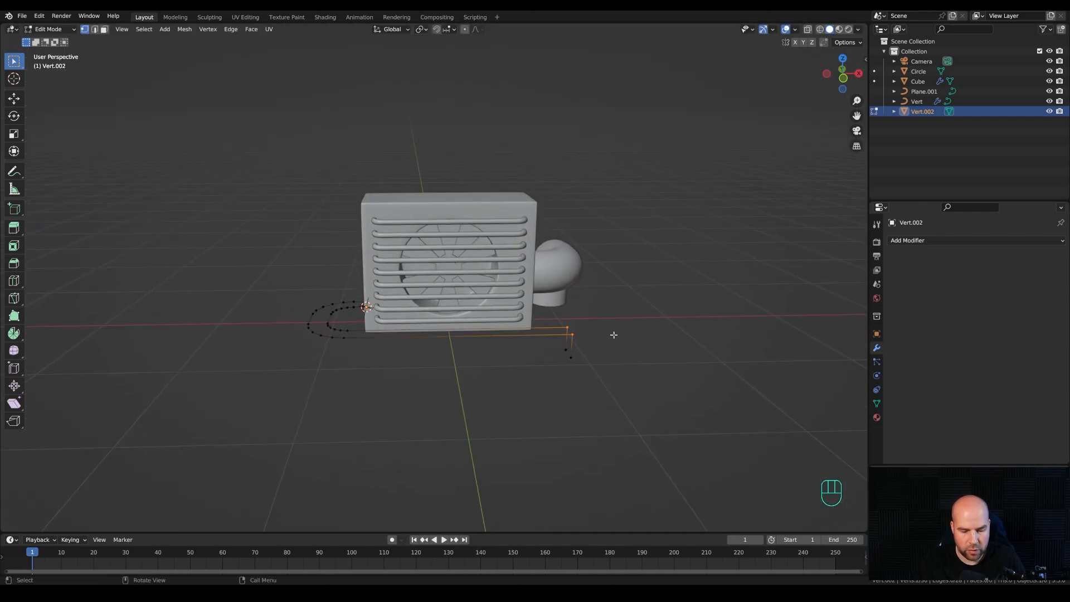
pyautogui.hotkey('ctrl', 'b')
pyautogui.press('v')
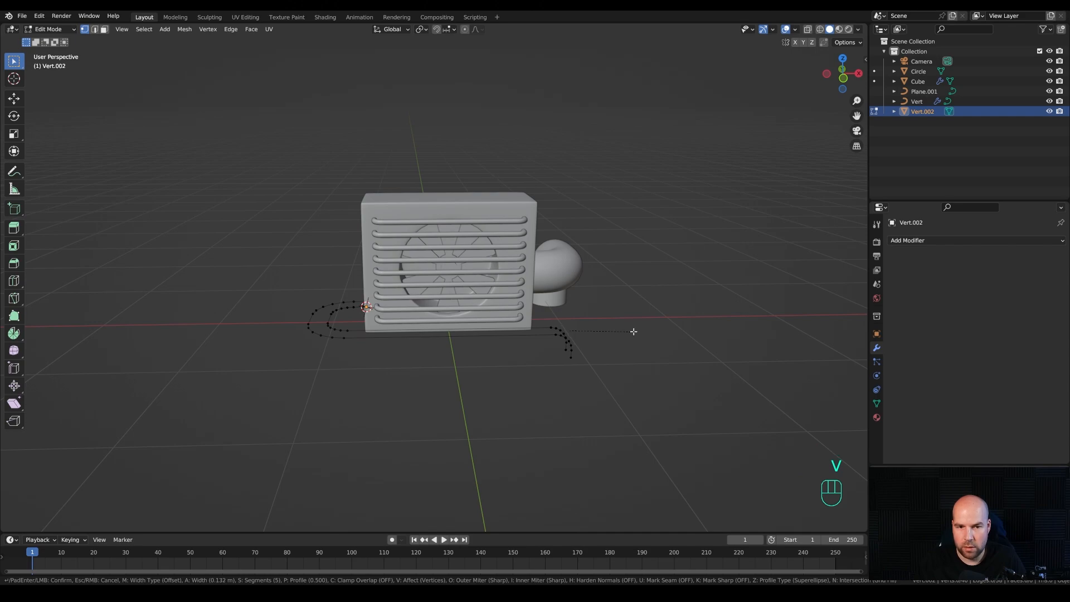
pyautogui.click(633, 331)
pyautogui.press('Tab')
# Convert the double path object from a mesh to a curve
pyautogui.moveTo(629, 333); pyautogui.dragTo(536, 303, button='middle')
pyautogui.rightClick(537, 303)
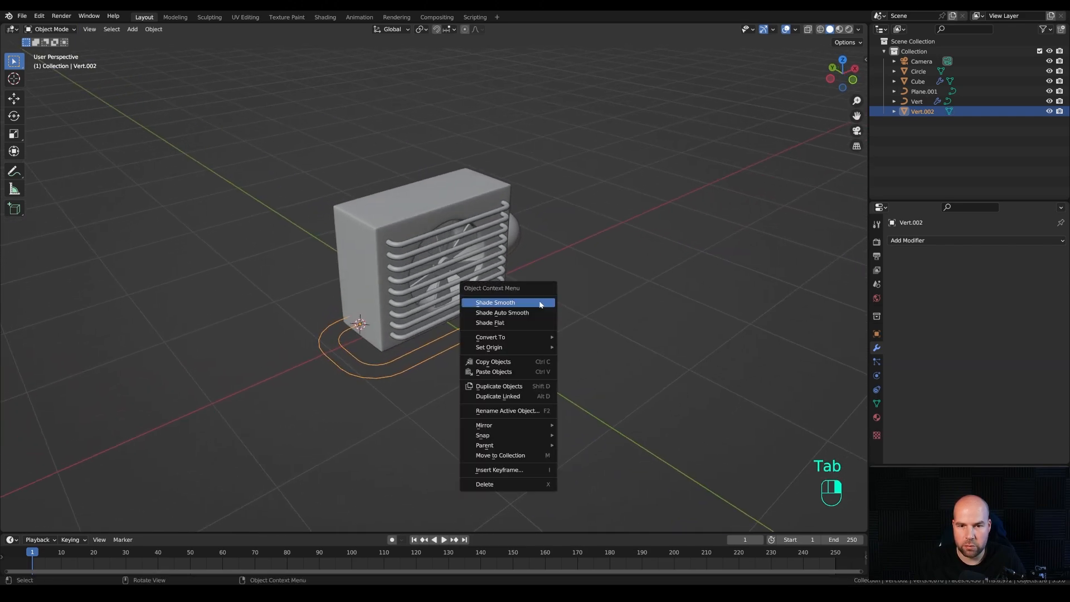
pyautogui.moveTo(534, 340)
pyautogui.click(574, 338)
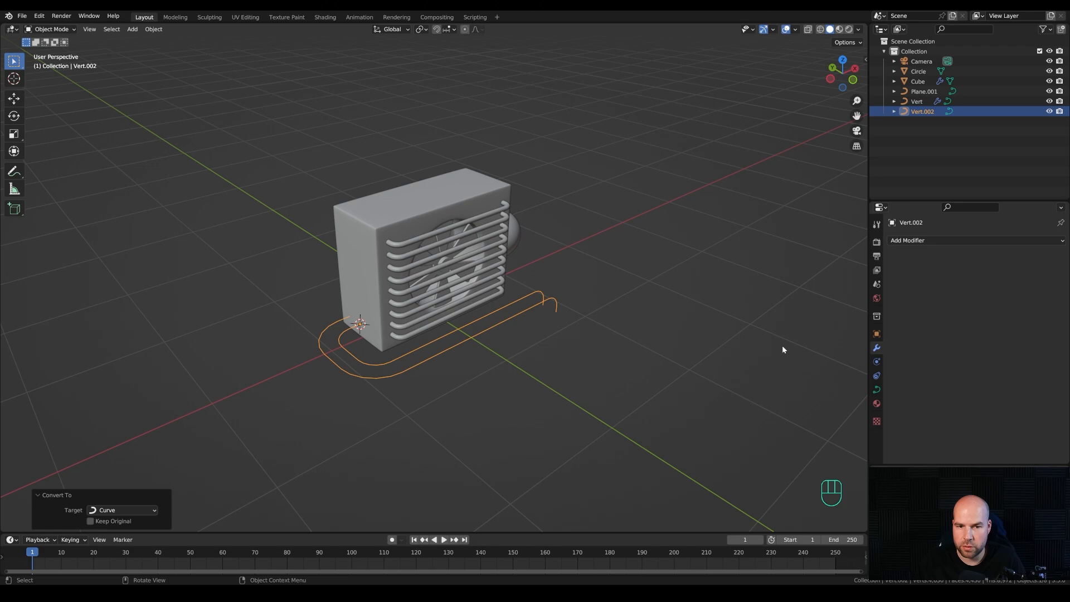
# Give the double curve a round bevel with a depth of 0.075 m to form two parallel pipes
pyautogui.click(876, 389)
pyautogui.scroll(-8, 959, 399)
pyautogui.keyDown('shift'); pyautogui.moveTo(998, 380); pyautogui.dragTo(1035, 380); pyautogui.keyUp('shift')
pyautogui.moveTo(424, 340); pyautogui.dragTo(431, 384, button='middle')
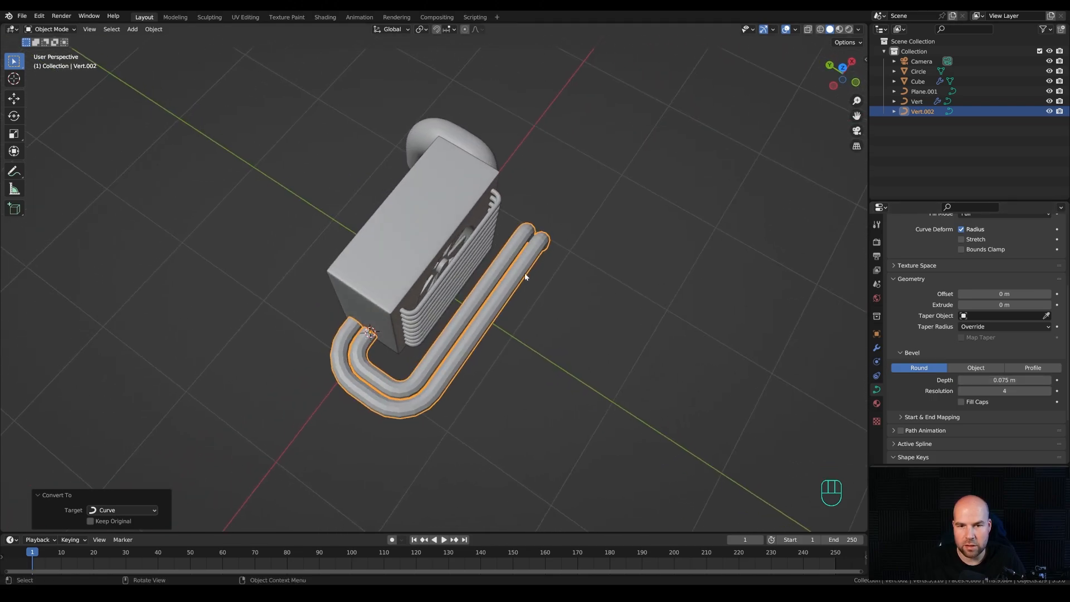
pyautogui.moveTo(548, 418); pyautogui.dragTo(299, 354, button='middle')
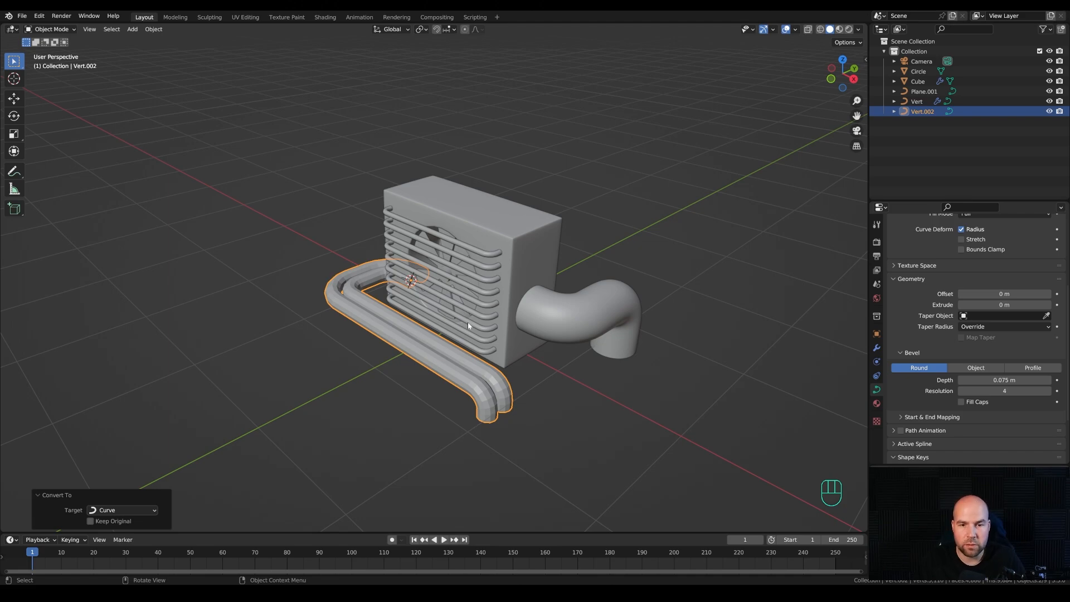
# Reset the 3D cursor to the world origin
pyautogui.scroll(-4, 466, 322)
pyautogui.hotkey('shift', 's')
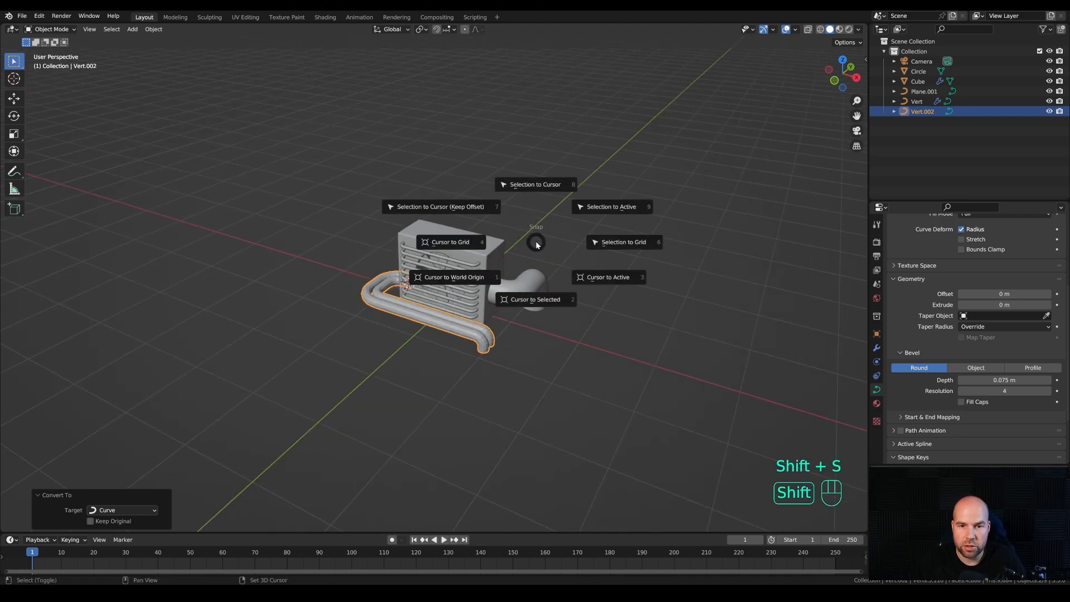
pyautogui.click(459, 282)
# Add a mesh plane at the world origin and scale it up about 21 times as a large ground
pyautogui.moveTo(573, 271); pyautogui.dragTo(536, 280, button='middle')
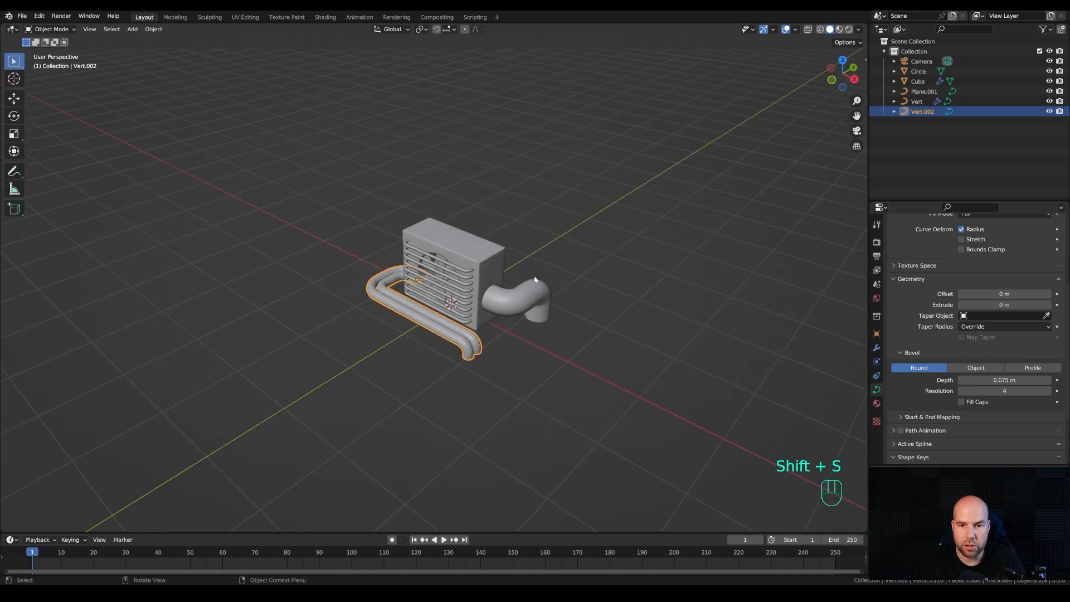
pyautogui.hotkey('shift', 'a')
pyautogui.moveTo(522, 229)
pyautogui.click(568, 227)
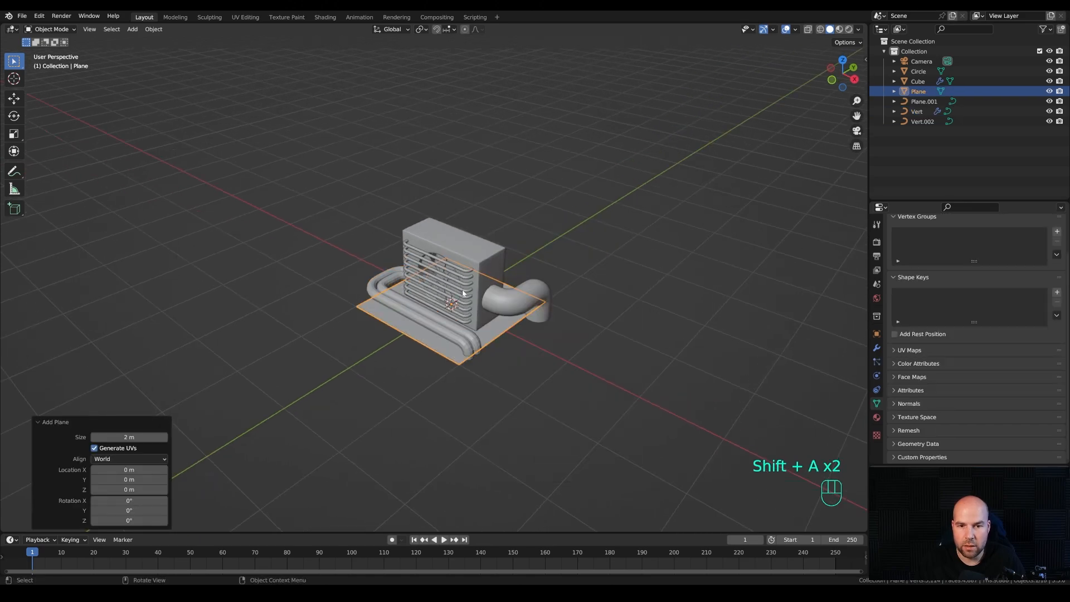
pyautogui.press('s')
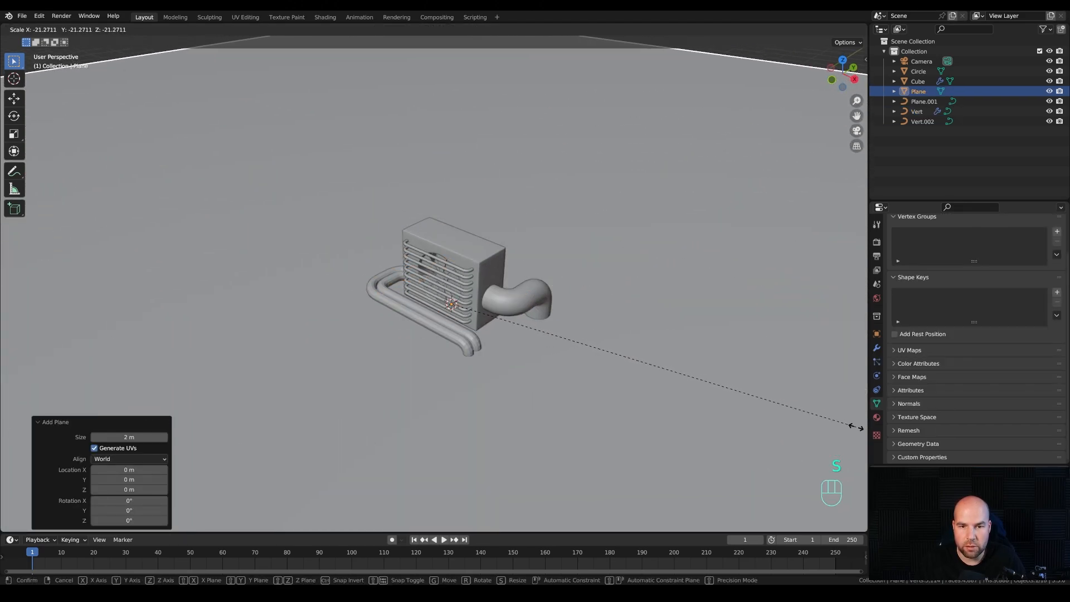
pyautogui.click(855, 422)
# Add a level 1 subdivision to the twin parallel pipes and shade them smooth
pyautogui.click(473, 350)
pyautogui.scroll(3, 467, 357)
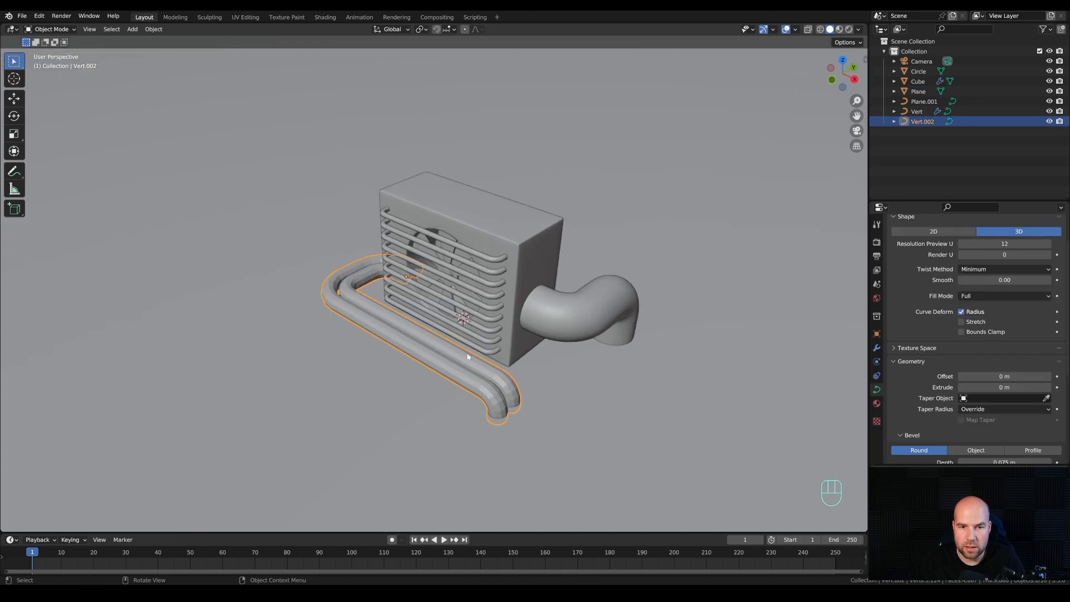
pyautogui.hotkey('ctrl', '1')
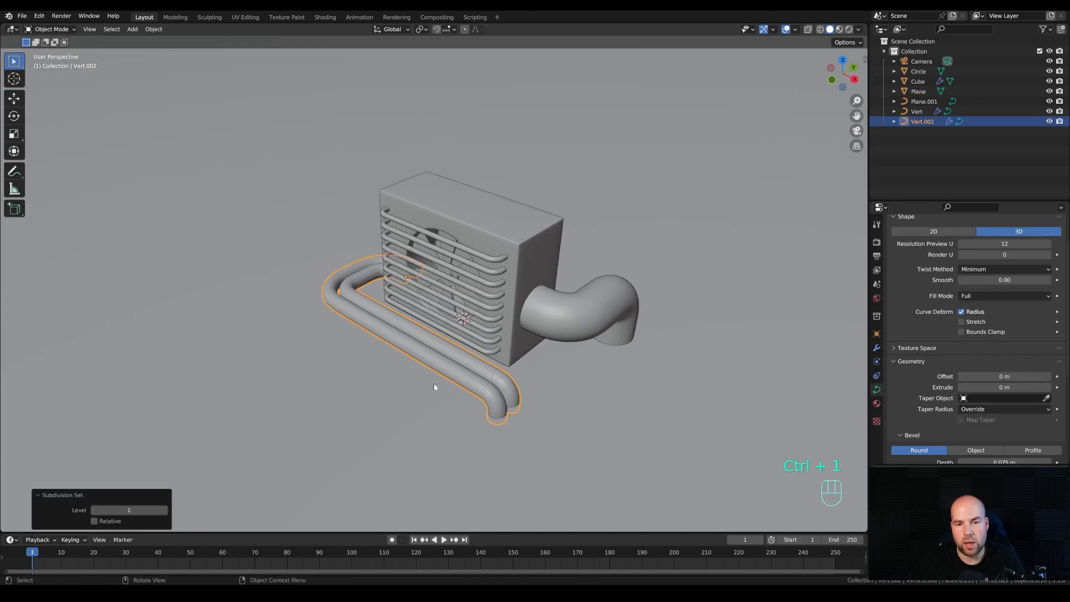
pyautogui.rightClick(406, 338)
pyautogui.moveTo(407, 339)
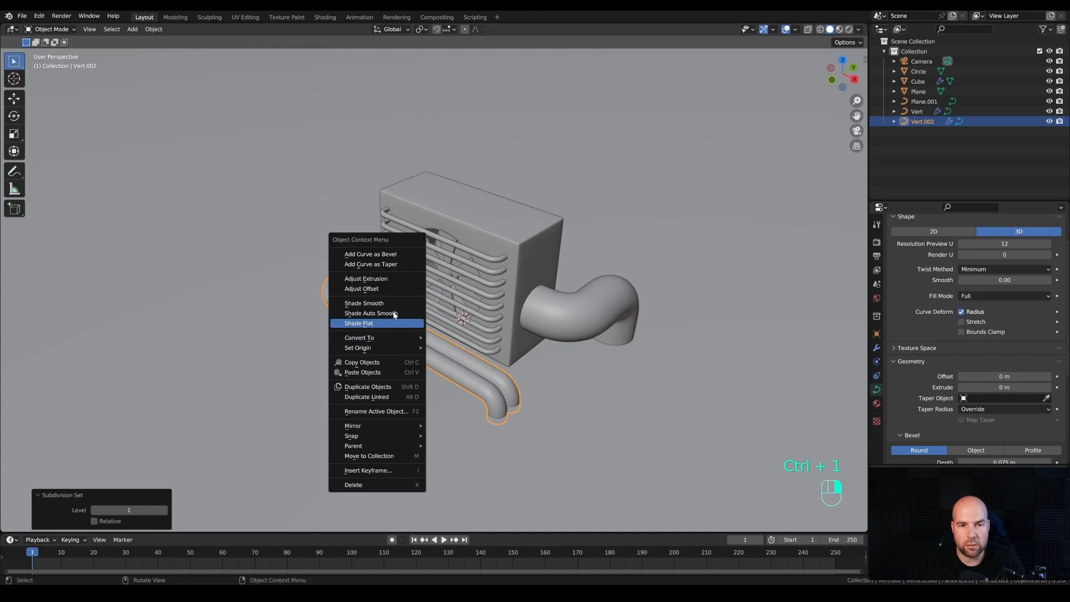
pyautogui.click(378, 302)
pyautogui.moveTo(380, 301); pyautogui.dragTo(473, 322, button='middle')
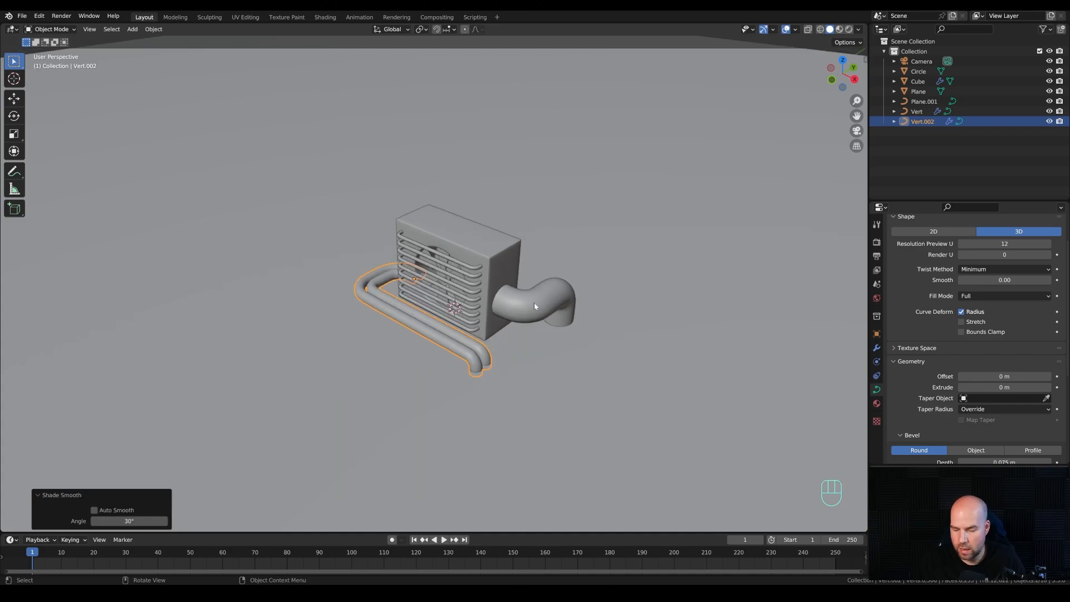
# Look through the camera and raise it about 0.44 m along the global Z axis
pyautogui.press('KP_0')
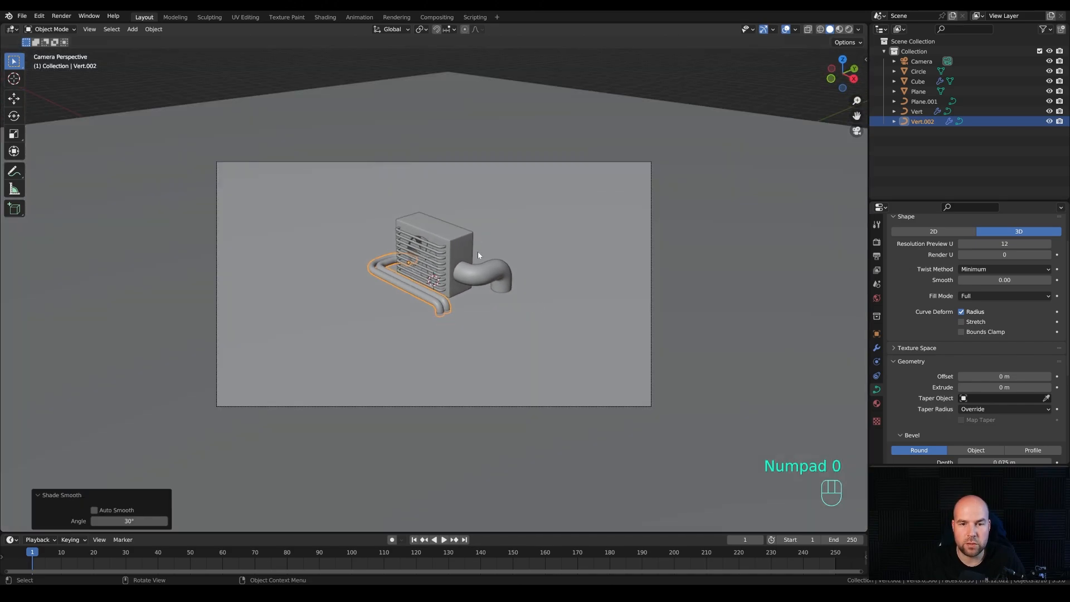
pyautogui.scroll(2, 478, 258)
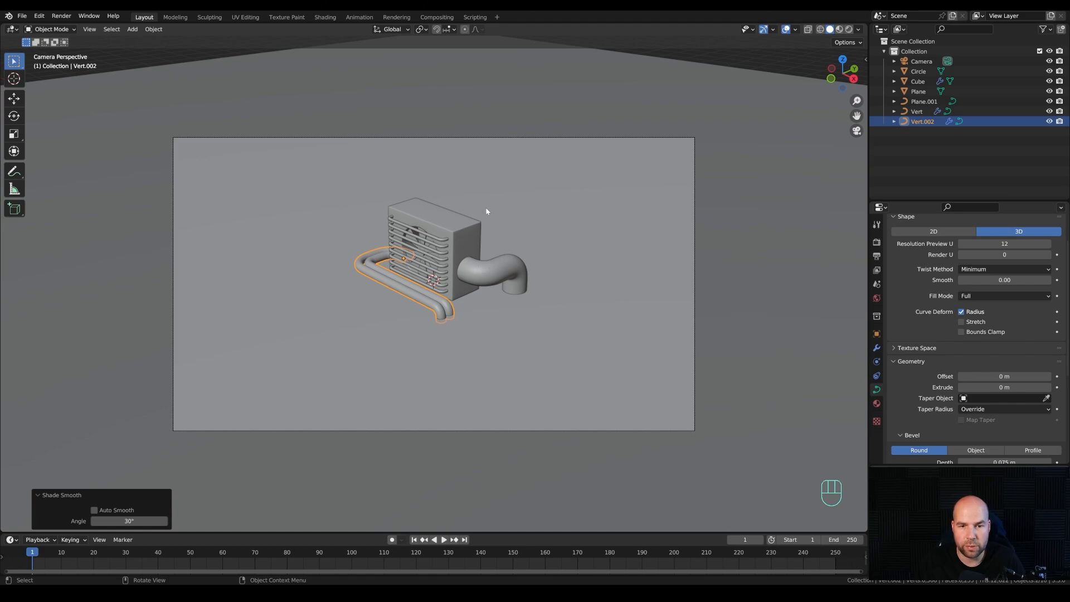
pyautogui.click(483, 138)
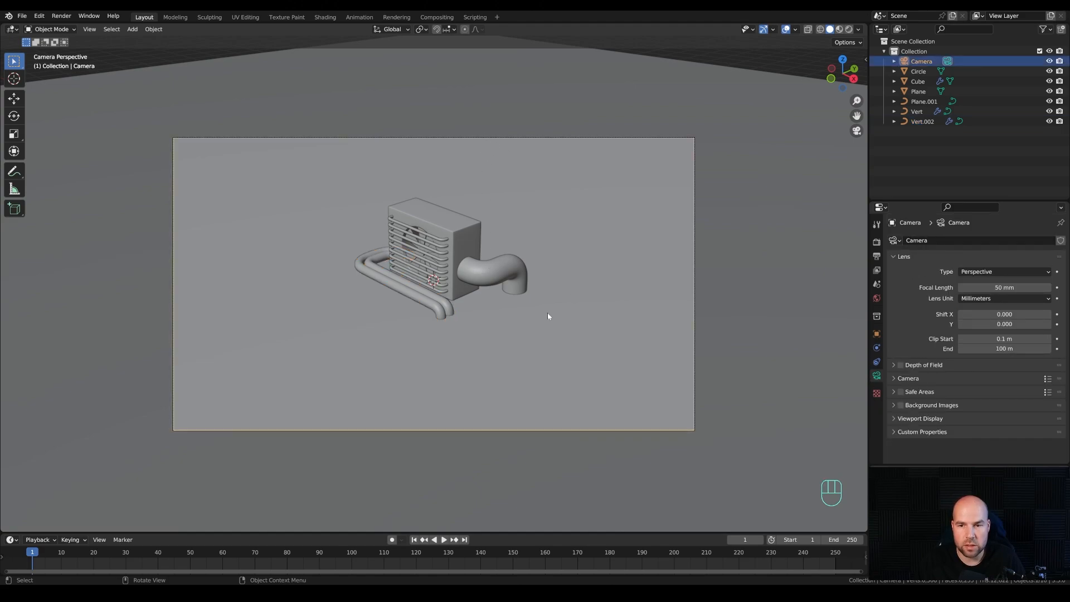
pyautogui.press('g')
pyautogui.press('z')
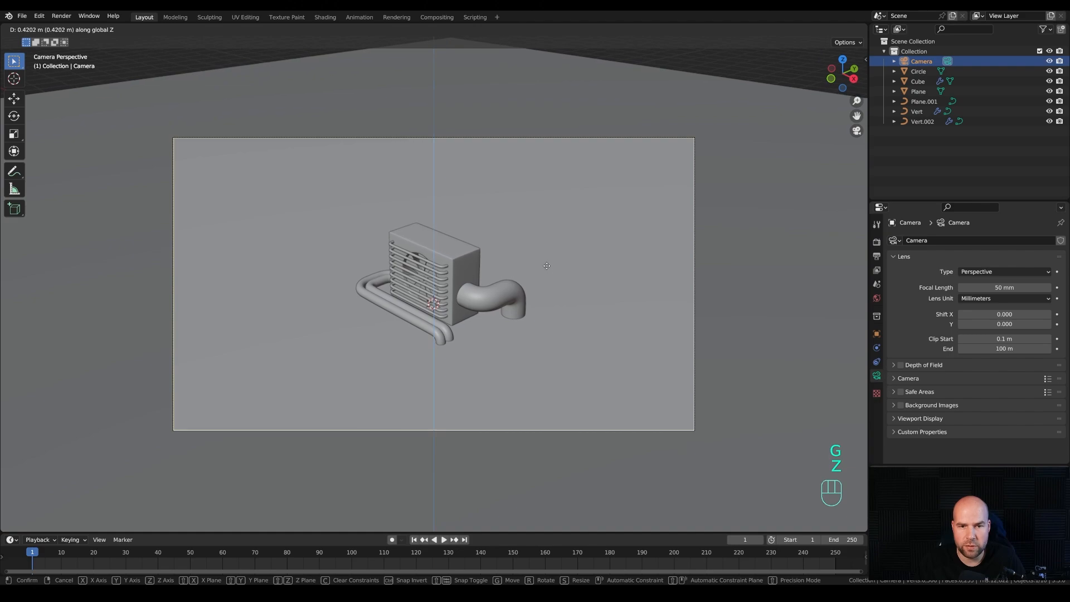
pyautogui.click(546, 264)
# Move the camera about 3.5 m closer to the fan unit along its local Z axis
pyautogui.press('g')
pyautogui.press('z')
pyautogui.press('z')
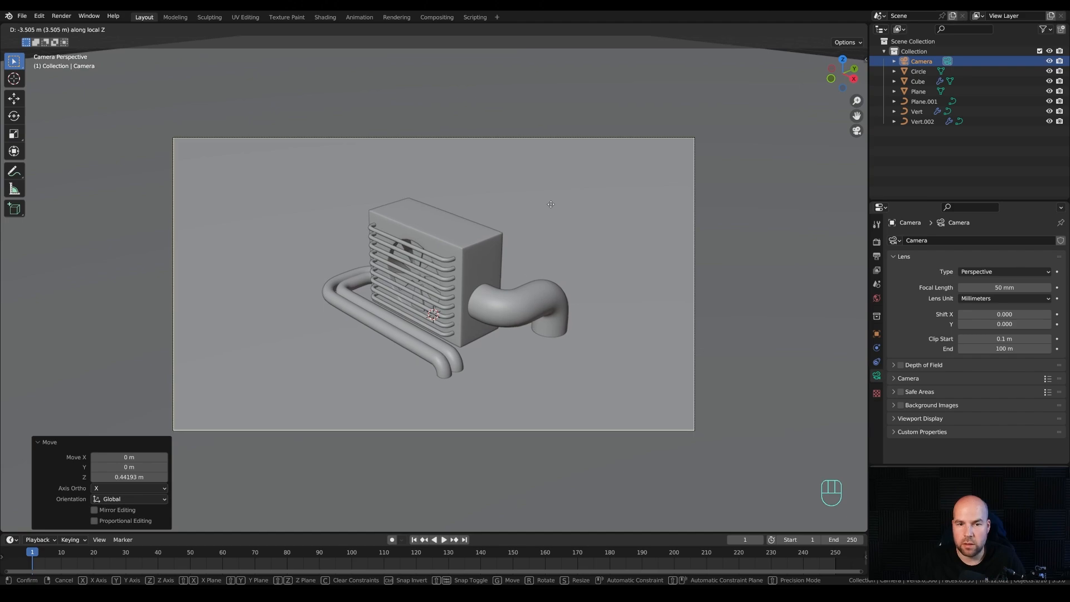
pyautogui.click(550, 204)
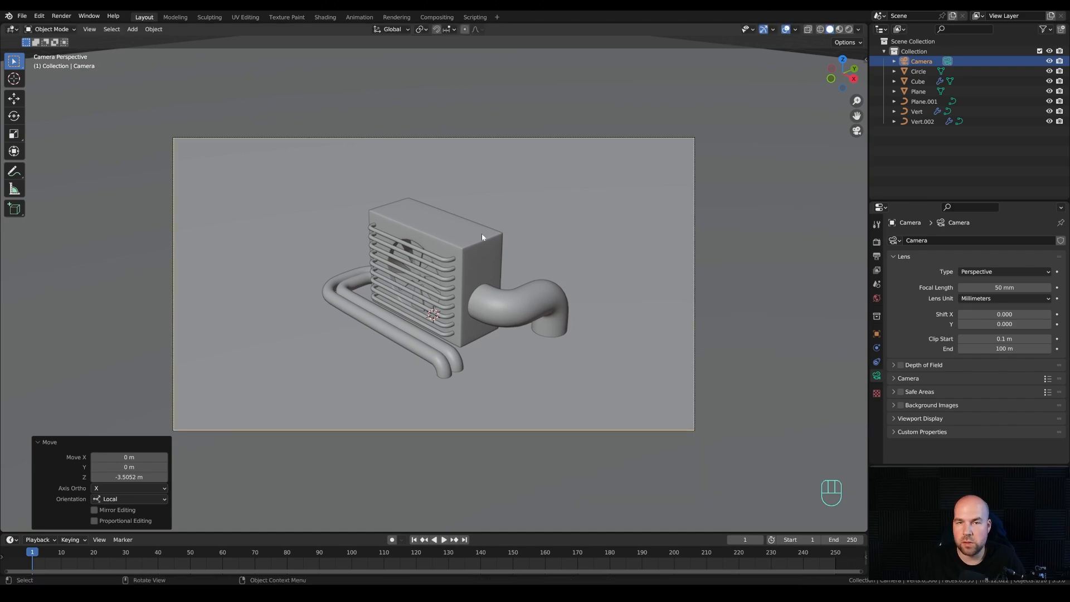
# Switch the render engine to Cycles with GPU Compute as the device
pyautogui.click(876, 242)
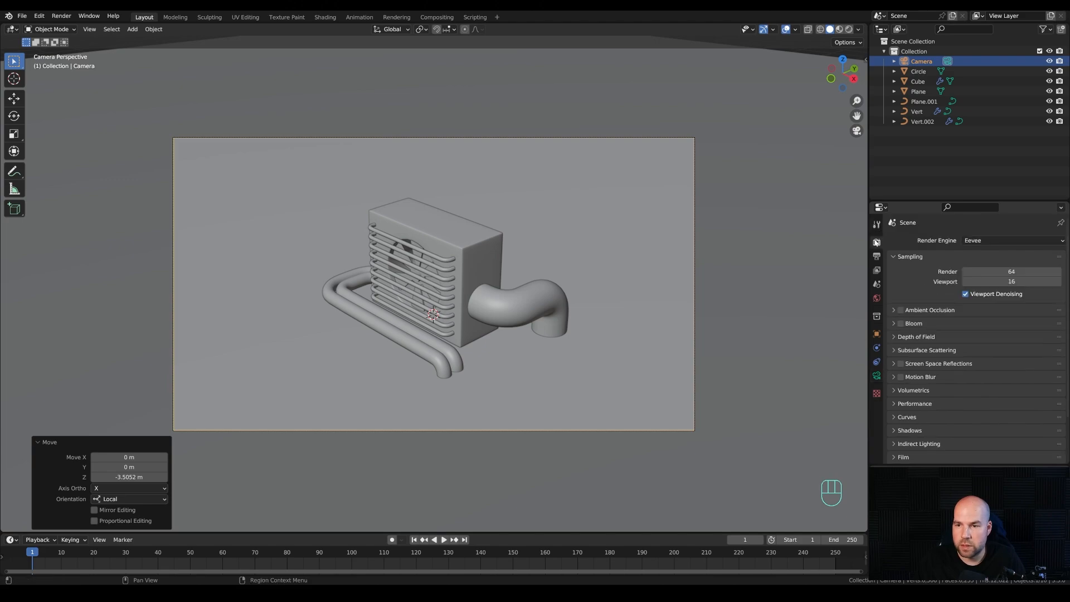
pyautogui.click(981, 240)
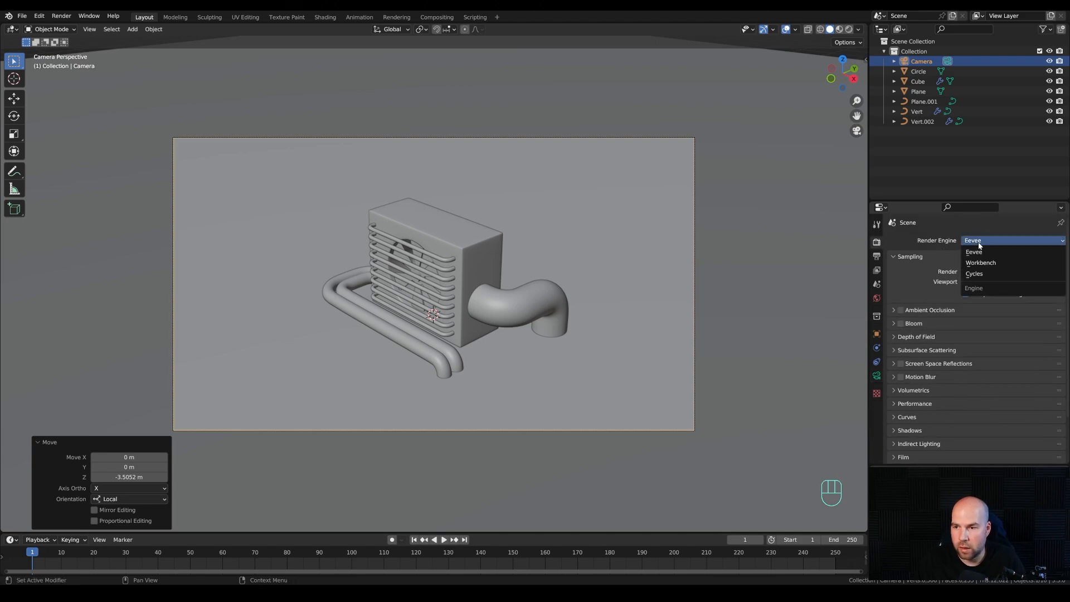
pyautogui.click(972, 272)
pyautogui.click(979, 265)
pyautogui.click(978, 287)
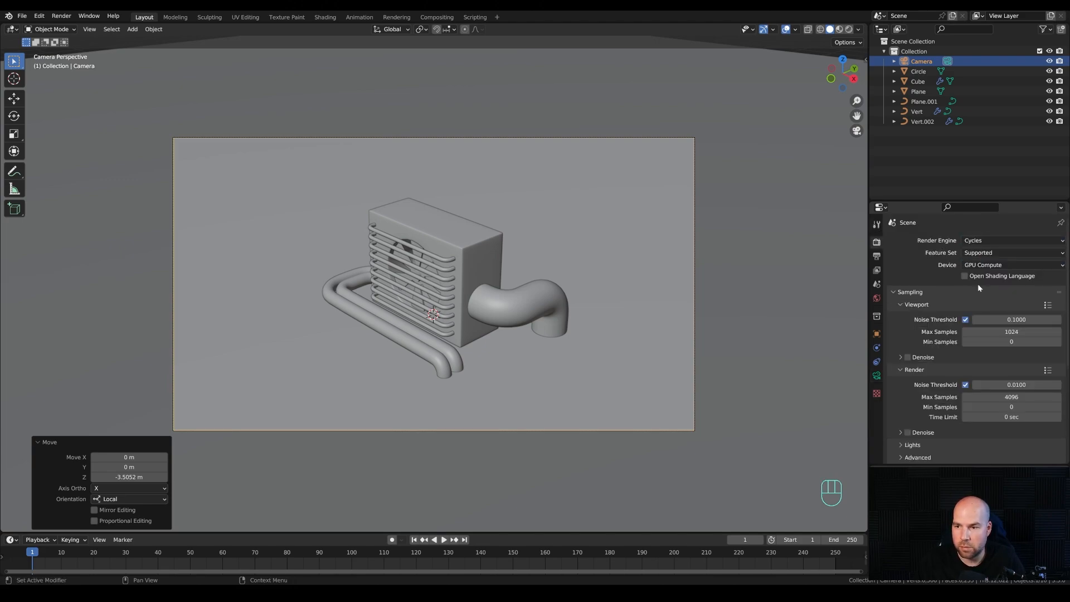
# Enable denoising for both viewport and render, and set the render max samples to 512
pyautogui.click(908, 434)
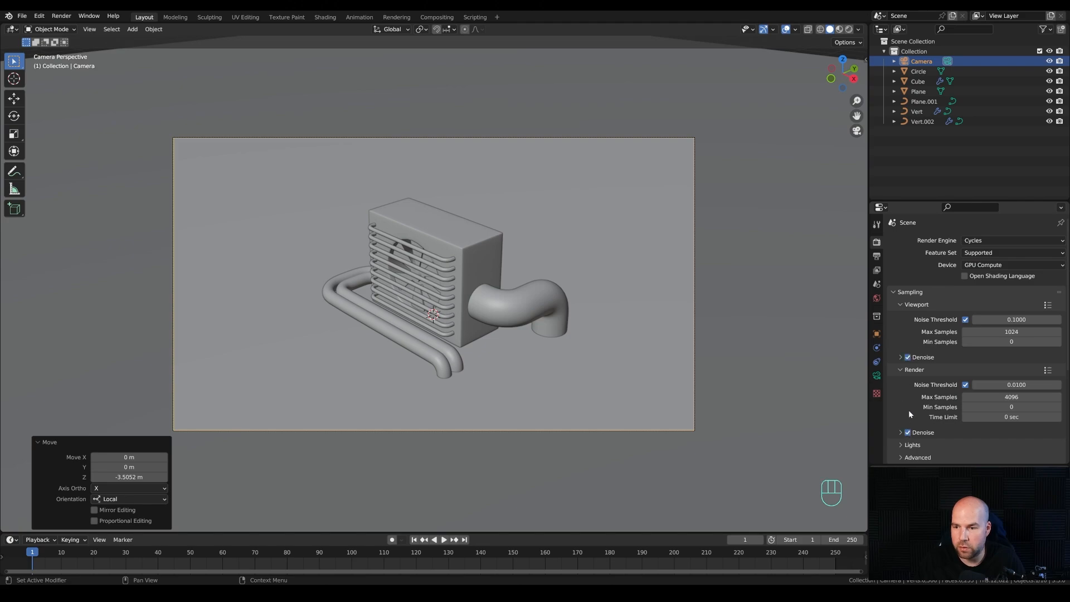
pyautogui.click(992, 397)
pyautogui.write('512')
pyautogui.press('Return')
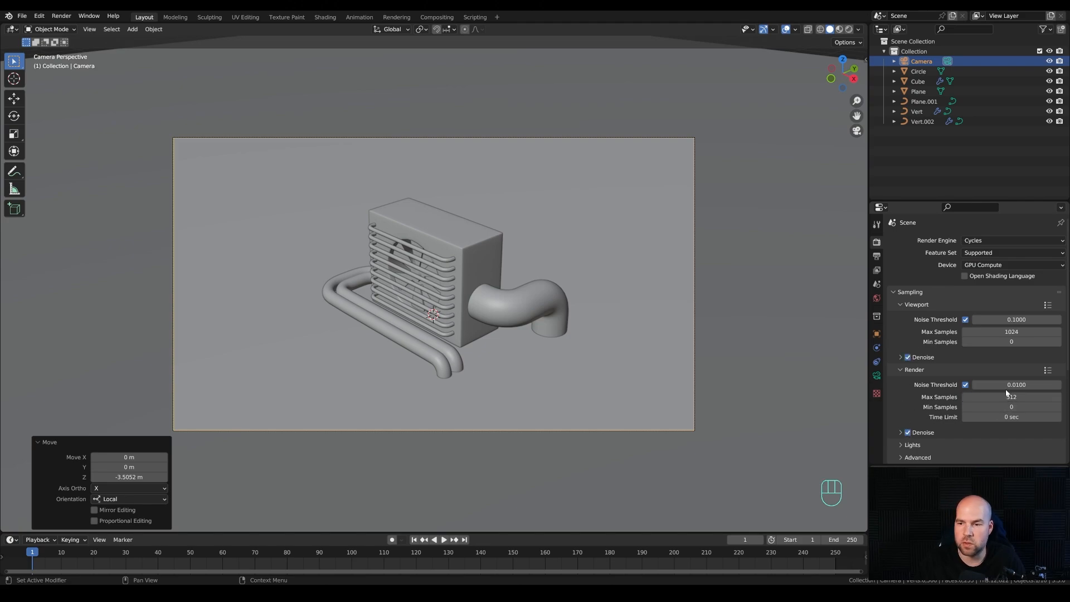
# Set a render region covering the whole camera frame and display the viewport with rendered shading
pyautogui.scroll(-2, 656, 218)
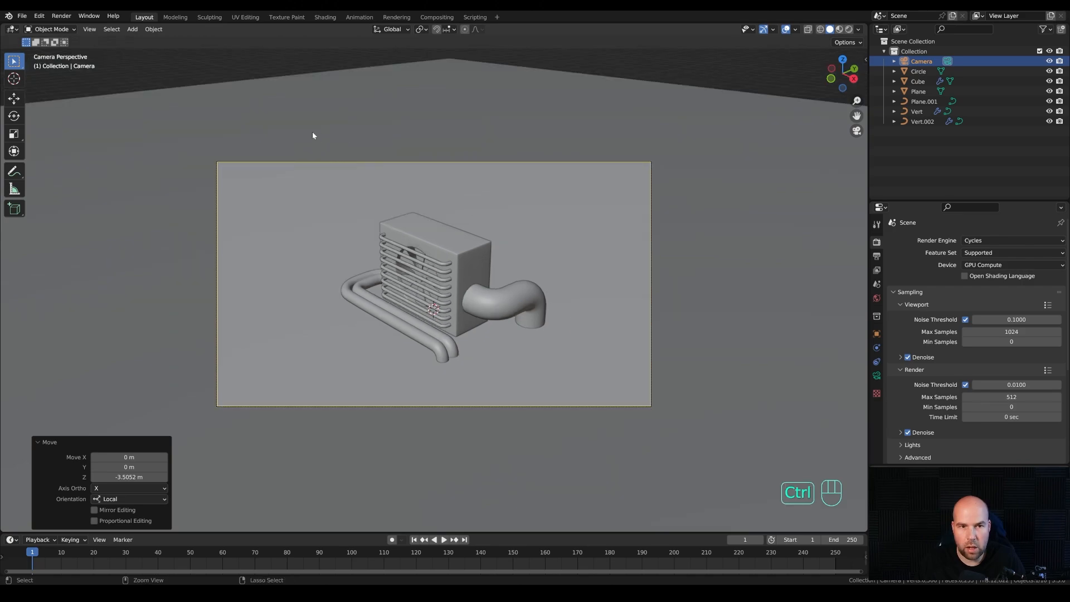
pyautogui.hotkey('ctrl', 'b')
pyautogui.moveTo(185, 120)
pyautogui.mouseDown()
pyautogui.moveTo(575, 417)
pyautogui.moveTo(723, 456)
pyautogui.mouseUp()
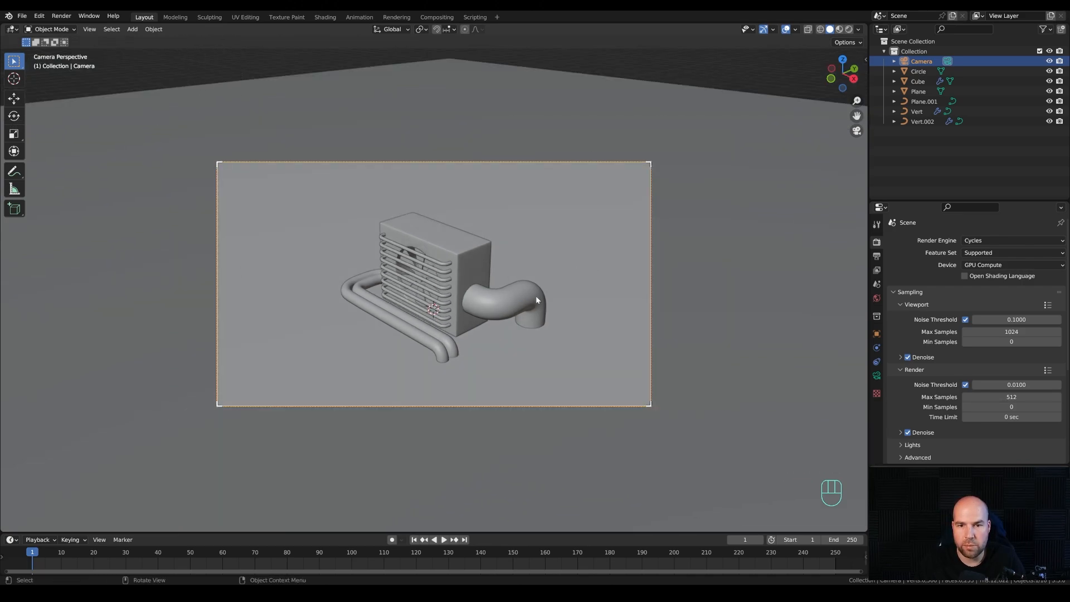
pyautogui.press('z')
pyautogui.click(614, 239)
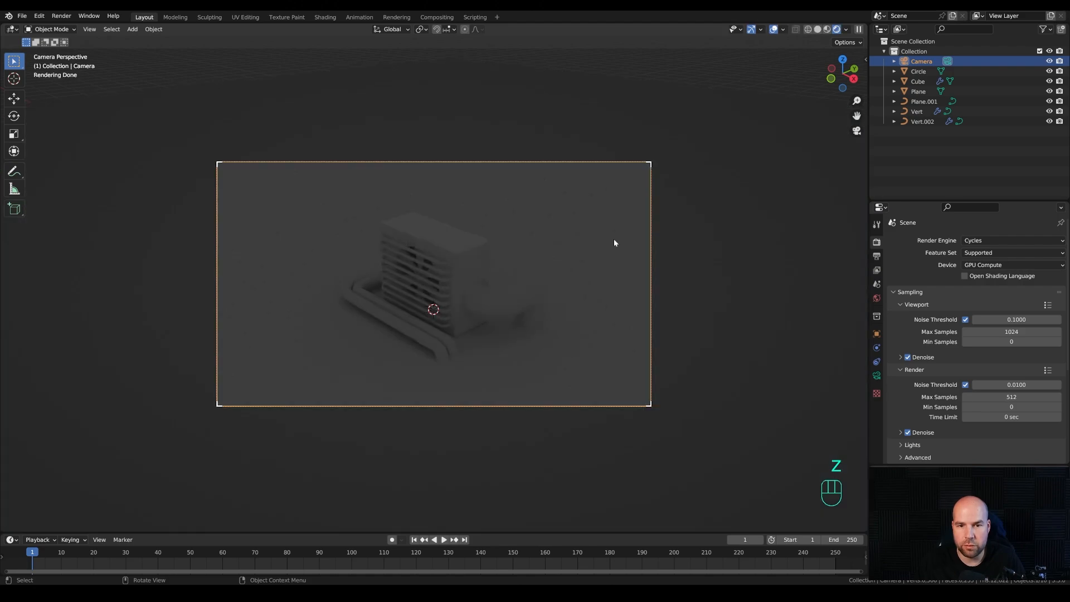
# Add an area light at the origin and raise it about 3.33 m above the fan unit
pyautogui.hotkey('shift', 'a')
pyautogui.moveTo(484, 428)
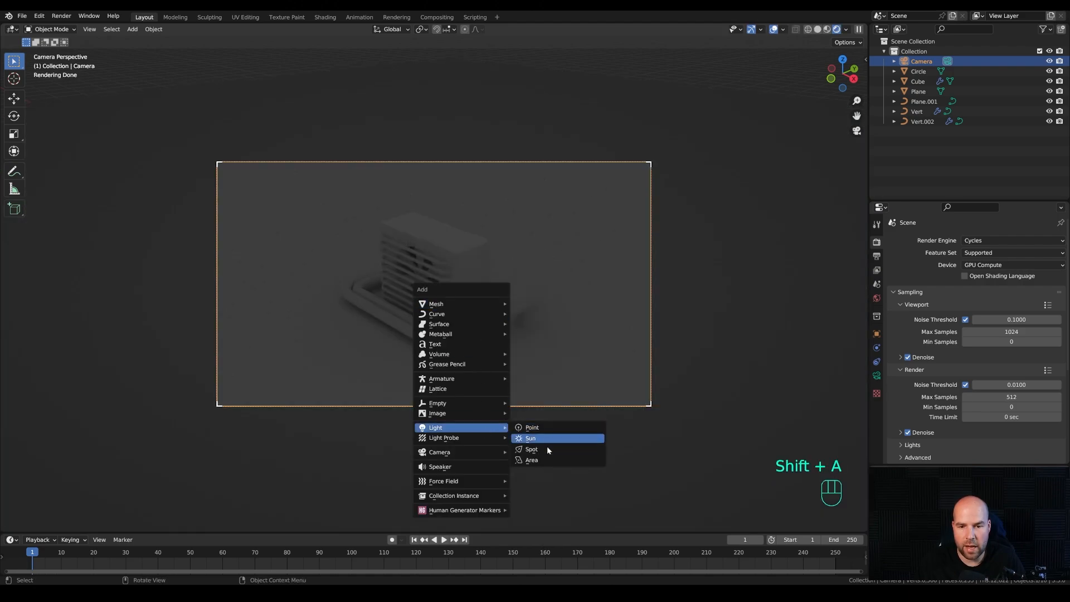
pyautogui.click(544, 457)
pyautogui.scroll(-3, 502, 400)
pyautogui.press('g')
pyautogui.press('z')
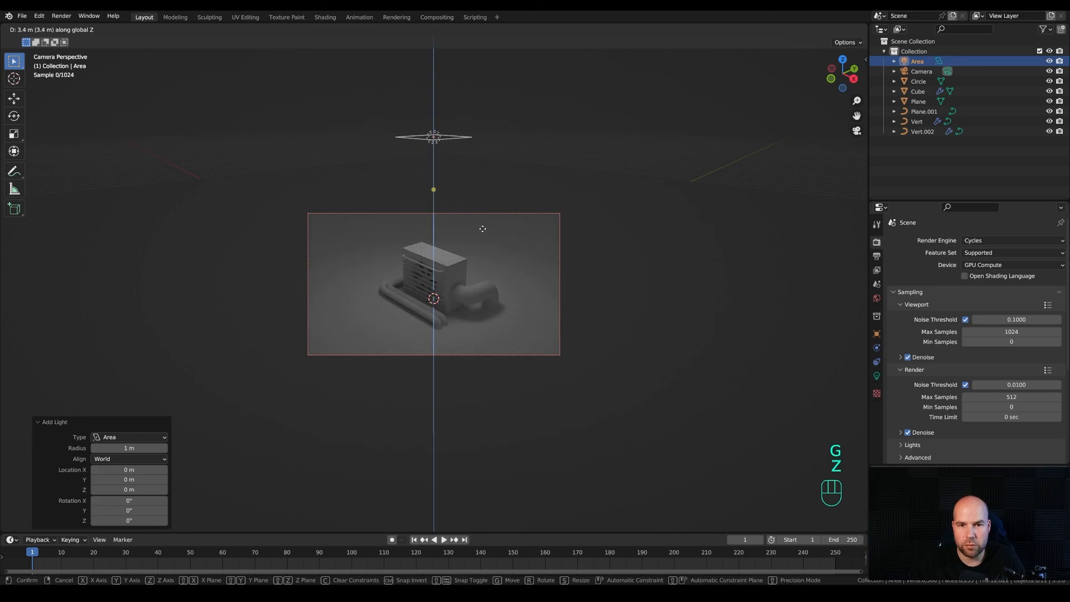
pyautogui.click(483, 228)
# Set the area light's power to 250 W
pyautogui.click(876, 375)
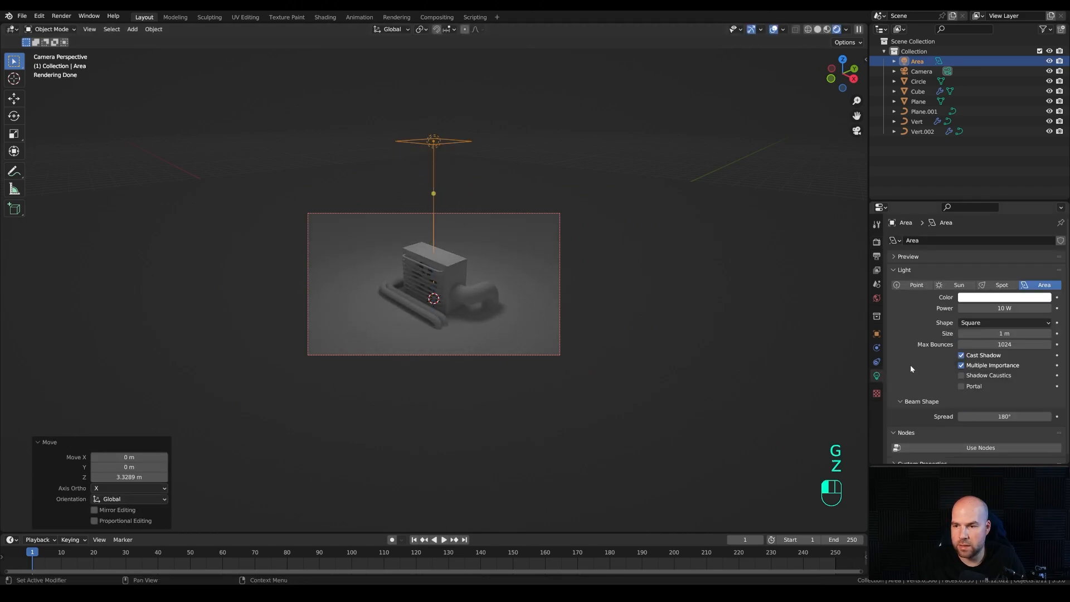
pyautogui.click(997, 309)
pyautogui.write('250')
pyautogui.press('Return')
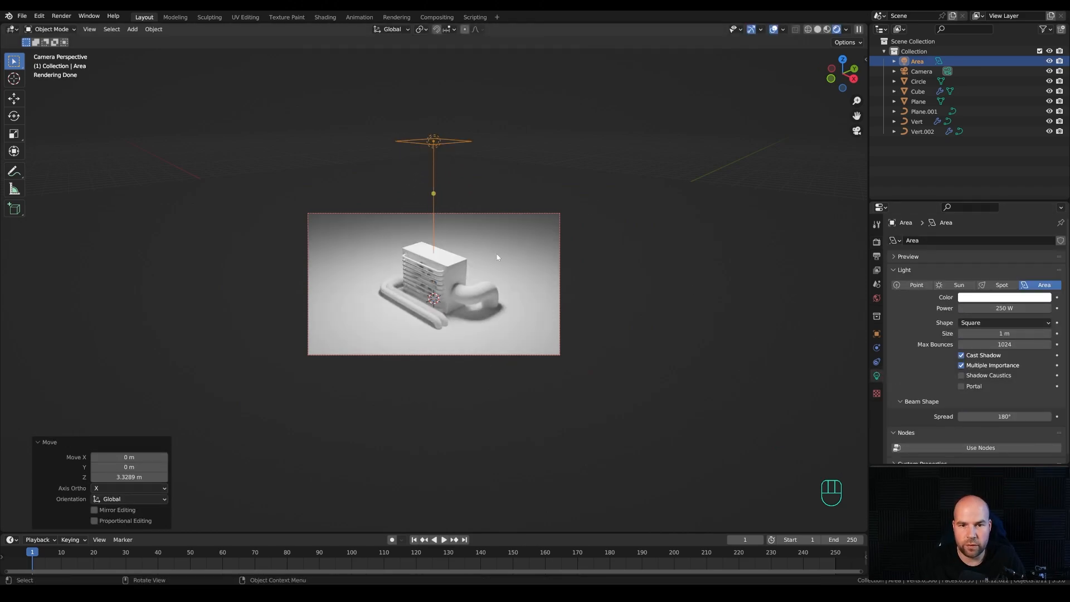
# Raise the area light another 0.19 m or so and shift it about 0.6 m along the Y axis
pyautogui.press('g')
pyautogui.press('z')
pyautogui.click(496, 242)
pyautogui.press('g')
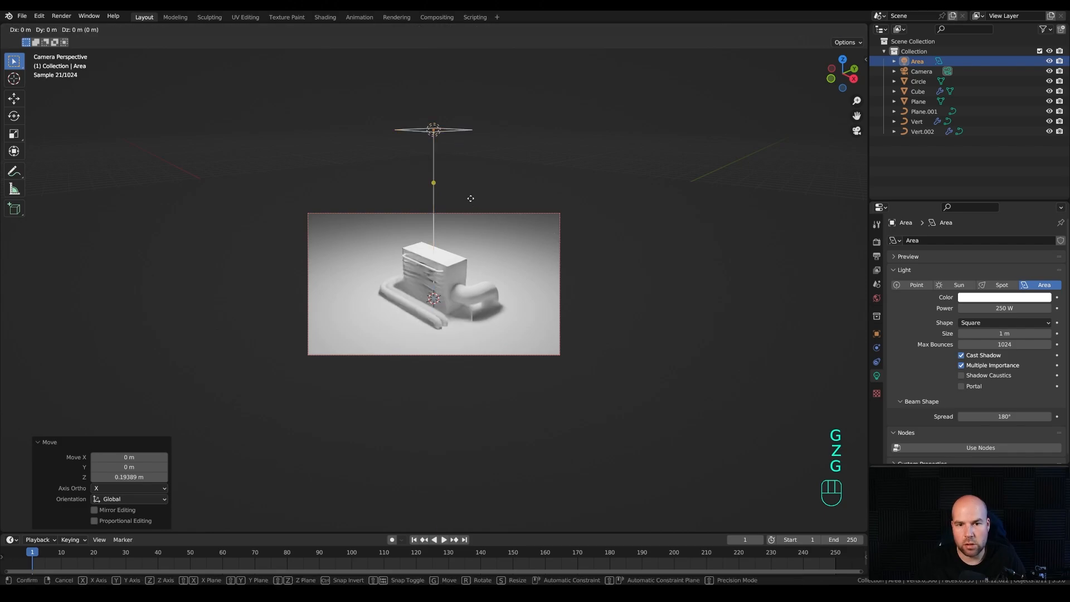
pyautogui.press('y')
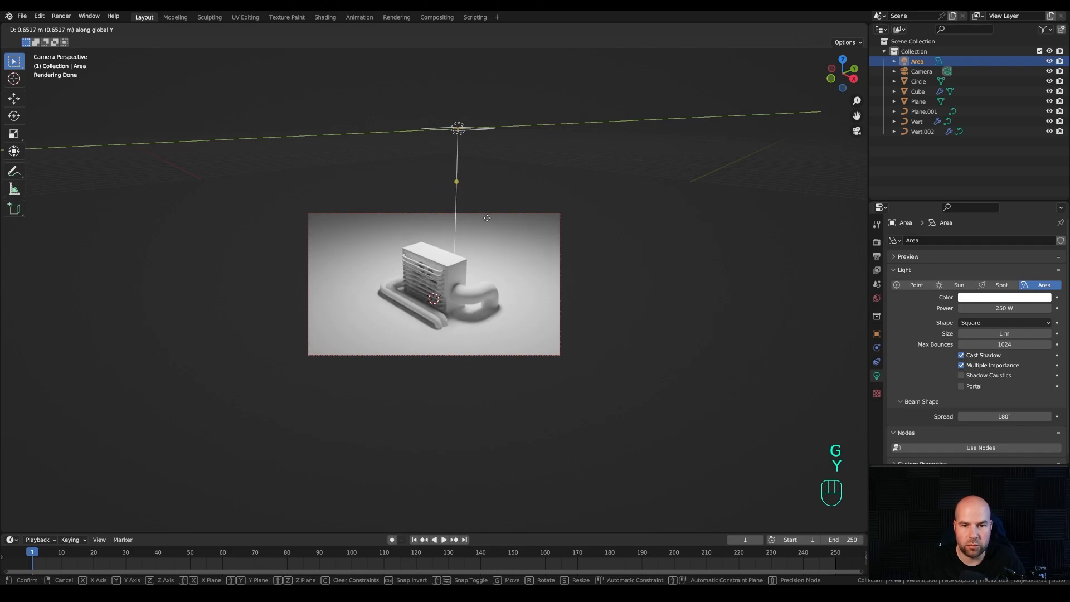
pyautogui.click(486, 218)
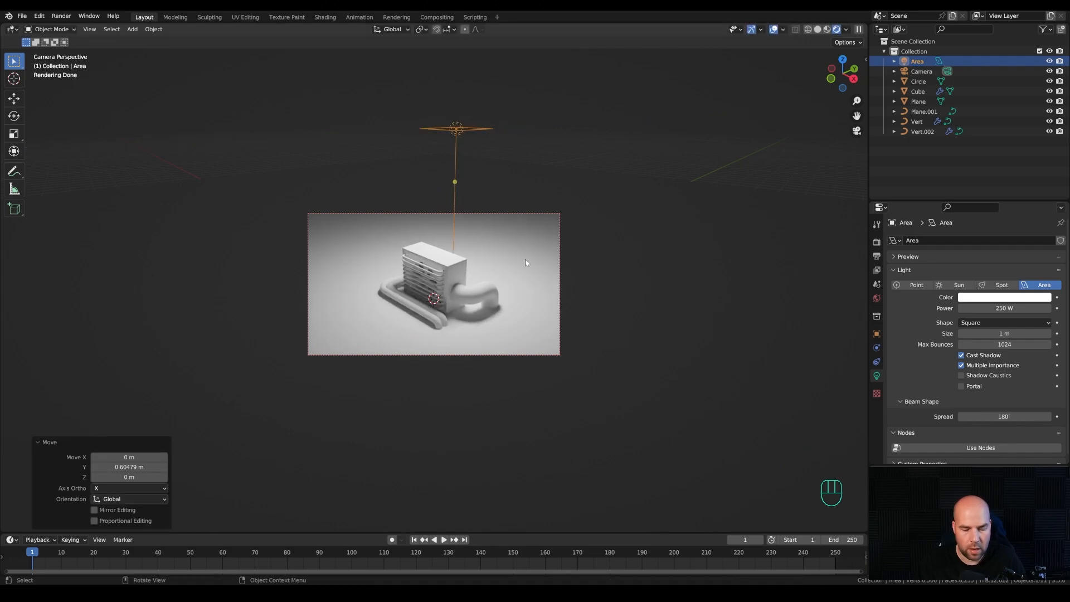
# Duplicate the area light about -3.73 m in X and 1.98 m in Y, and lower the copy about 1.41 m
pyautogui.hotkey('shift', 'd')
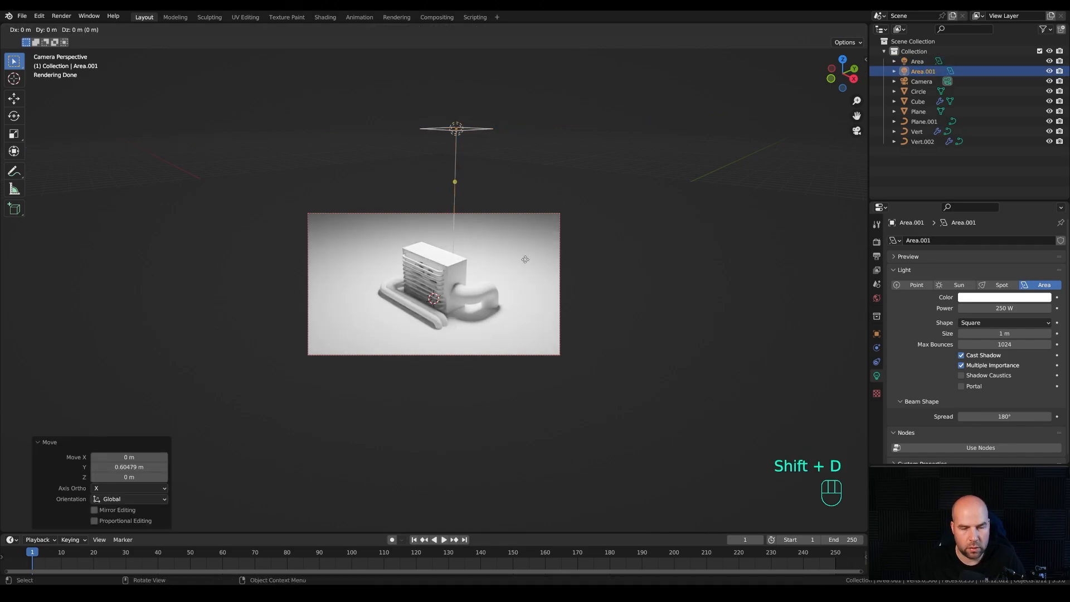
pyautogui.hotkey('shift', 'z')
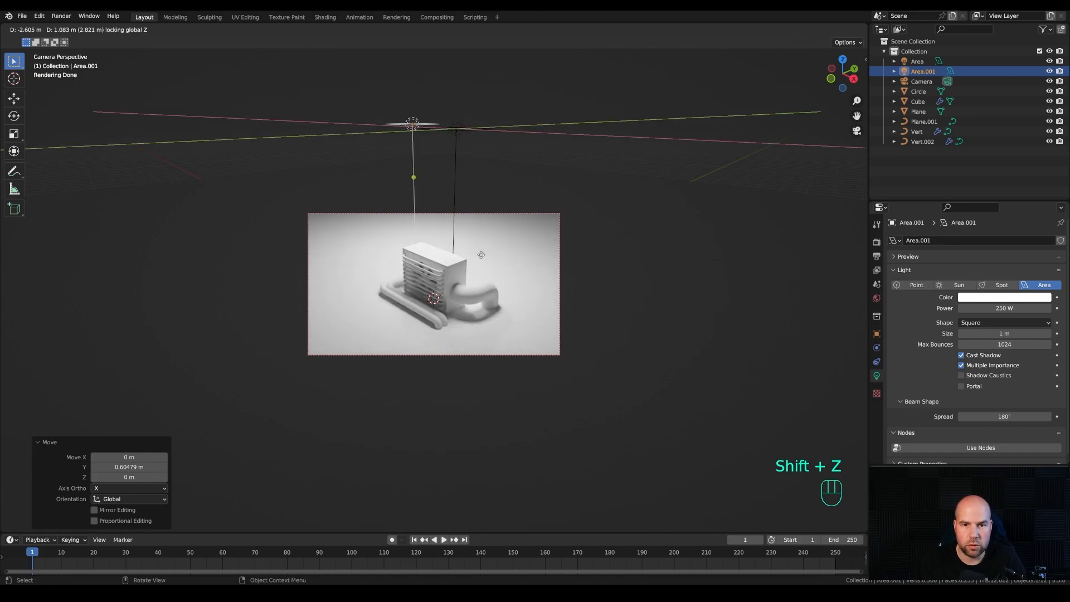
pyautogui.click(480, 253)
pyautogui.press('g')
pyautogui.press('z')
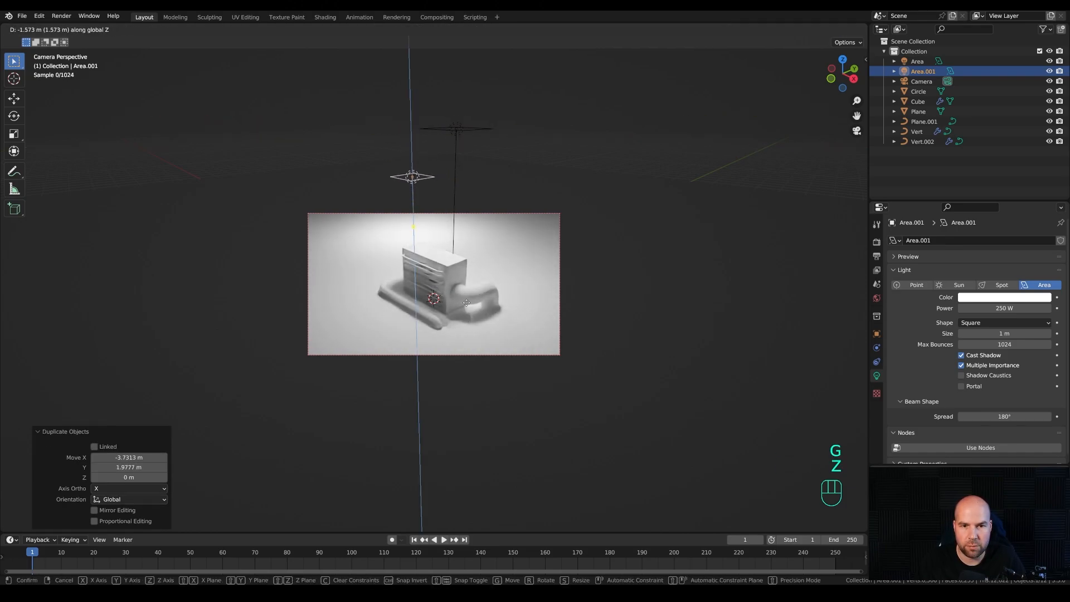
pyautogui.click(423, 301)
# Shift the duplicated area light horizontally by about -0.07 m in X and -0.39 m in Y
pyautogui.press('g')
pyautogui.hotkey('shift', 'z')
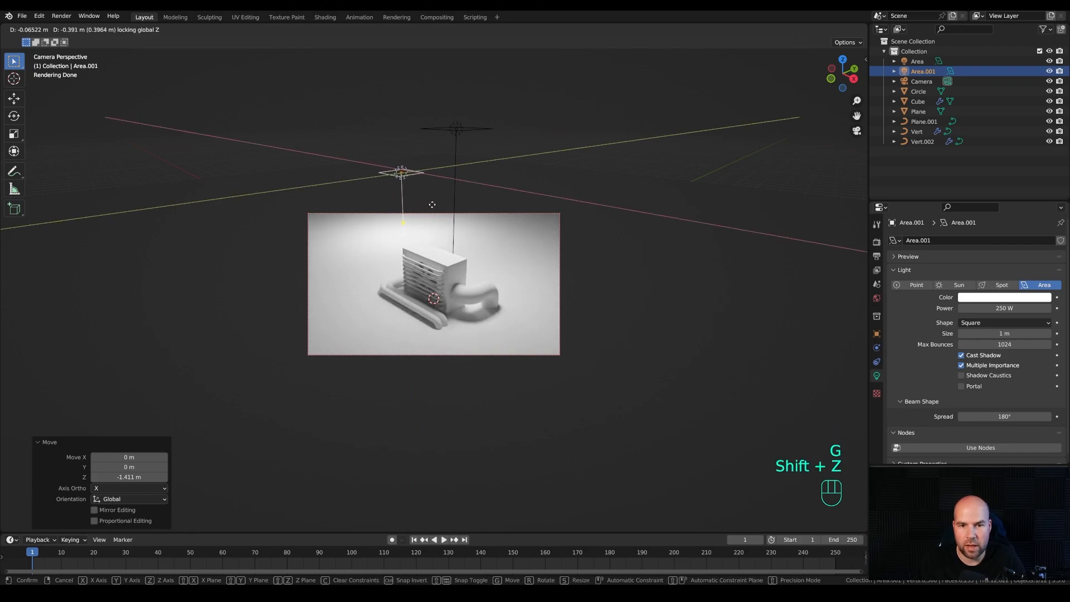
pyautogui.click(431, 205)
# Create a new material on the ground plane and name it "bg."
pyautogui.scroll(3, 576, 243)
pyautogui.keyDown('shift'); pyautogui.moveTo(576, 244); pyautogui.dragTo(553, 244, button='middle'); pyautogui.keyUp('shift')
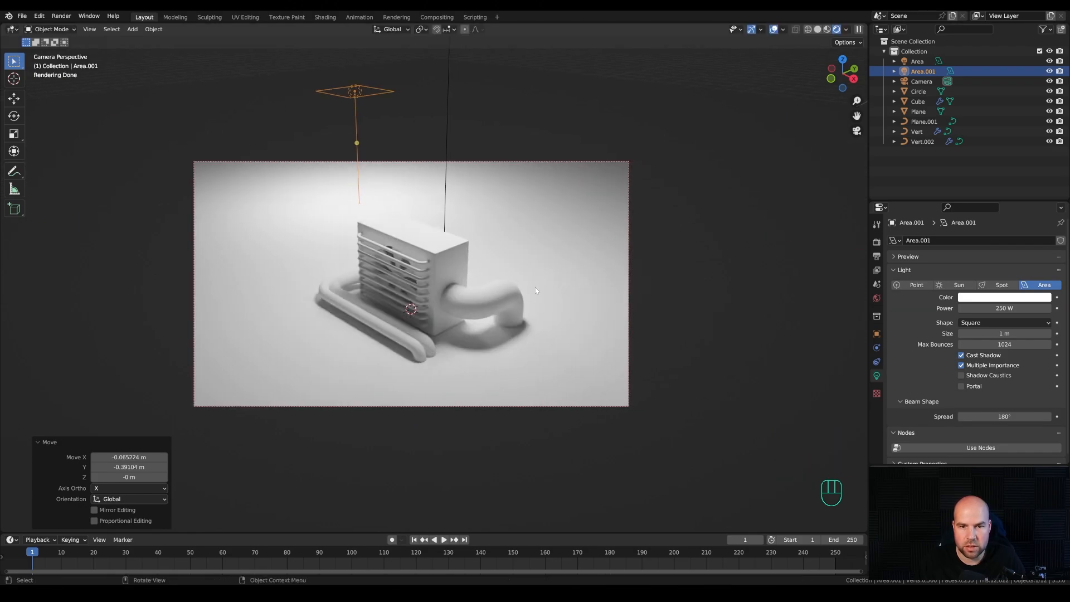
pyautogui.click(591, 220)
pyautogui.click(877, 419)
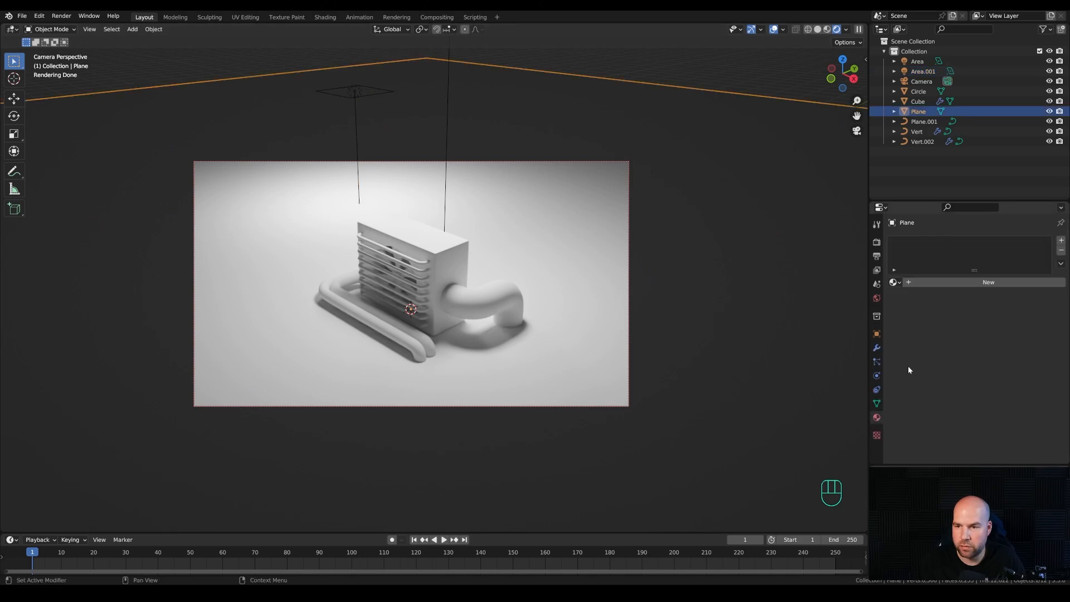
pyautogui.click(988, 283)
pyautogui.doubleClick(920, 243)
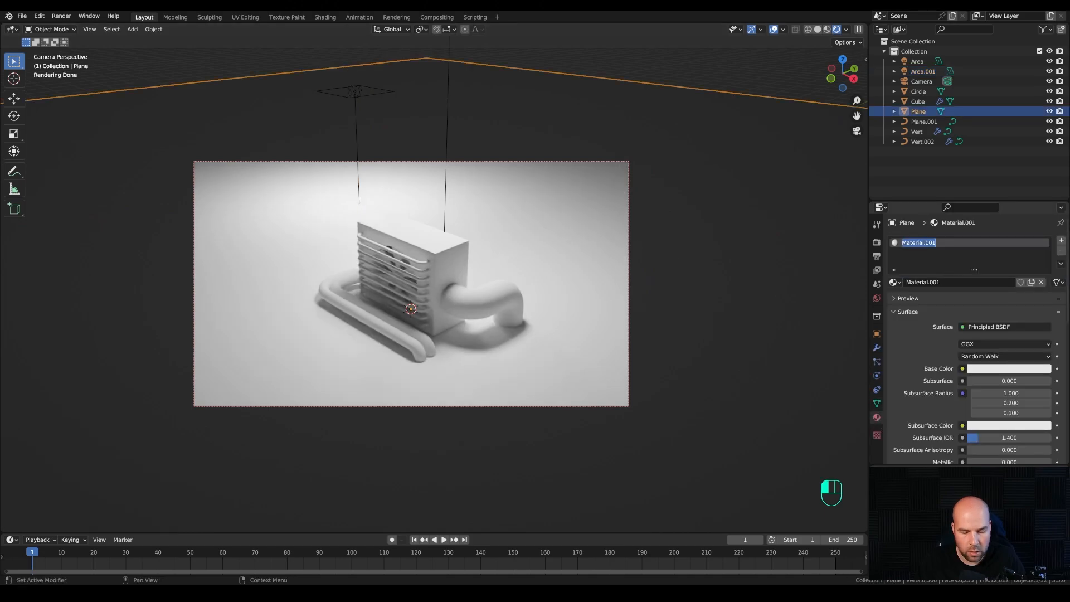
pyautogui.write('bg.')
pyautogui.press('Return')
# Set the ground plane material's base color to a slightly darkened purple
pyautogui.click(1017, 368)
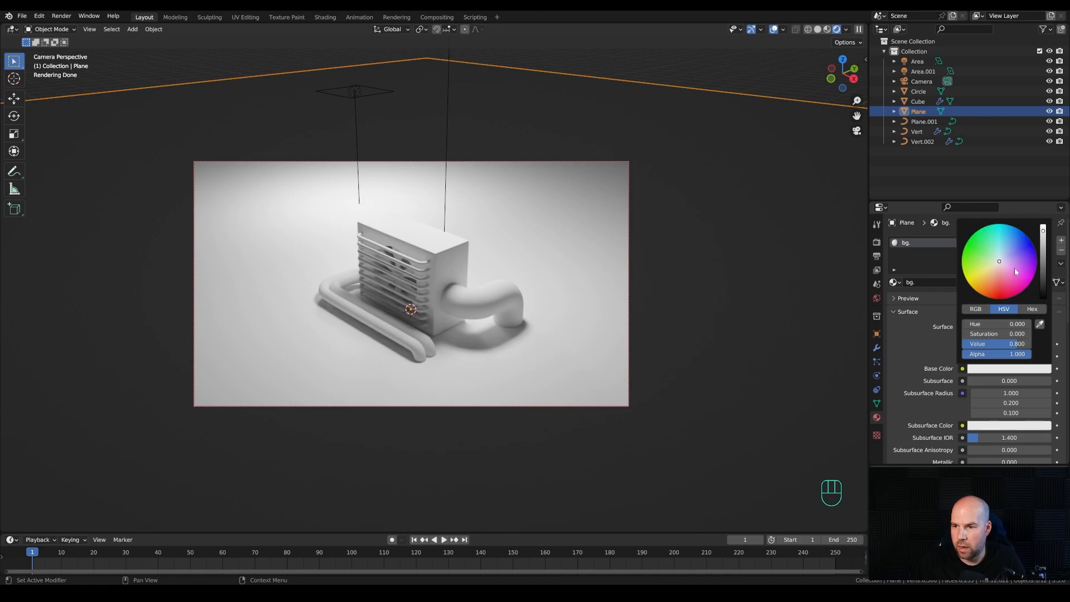
pyautogui.click(1020, 262)
pyautogui.moveTo(1043, 231); pyautogui.dragTo(1042, 246)
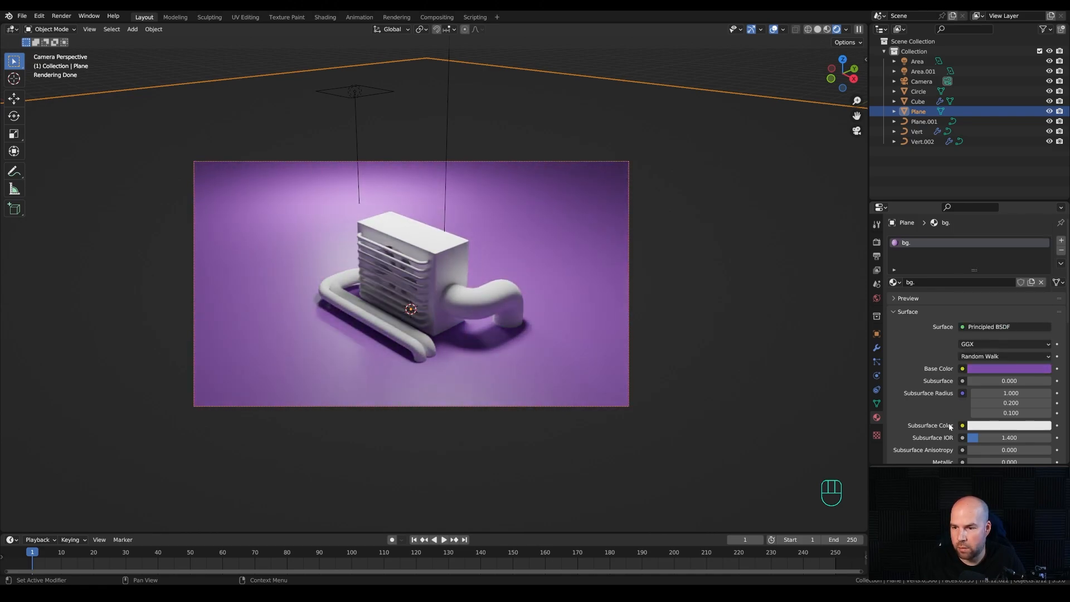
pyautogui.scroll(-3, 952, 426)
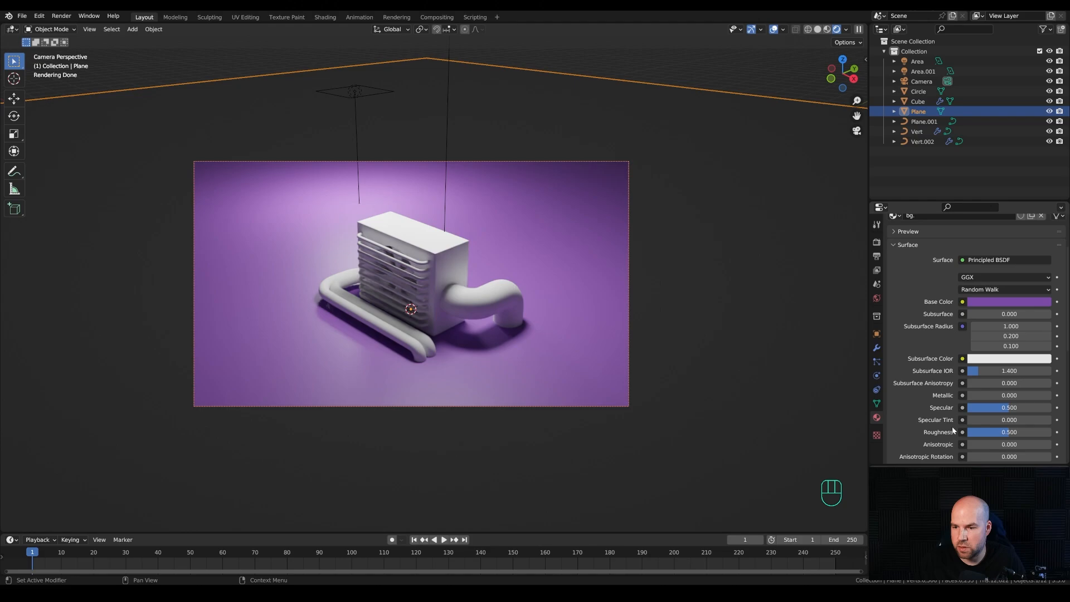
# Give the fan housing's material a saturated orange base color with hue about 0.059, and set its roughness to 0.261
pyautogui.click(463, 256)
pyautogui.click(999, 301)
pyautogui.moveTo(997, 201); pyautogui.dragTo(983, 212)
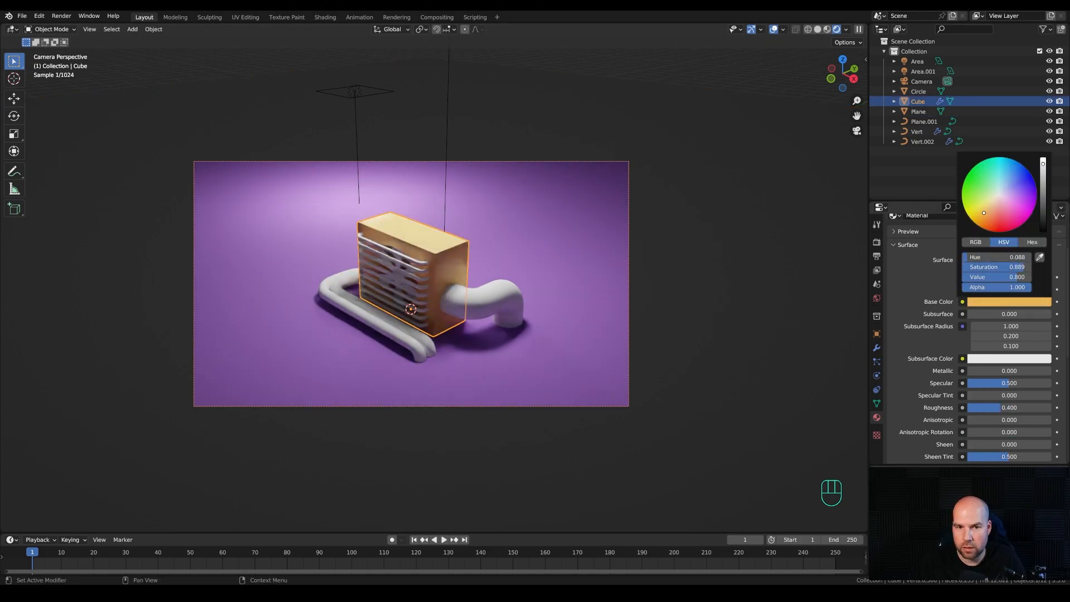
pyautogui.moveTo(1002, 407); pyautogui.dragTo(986, 408)
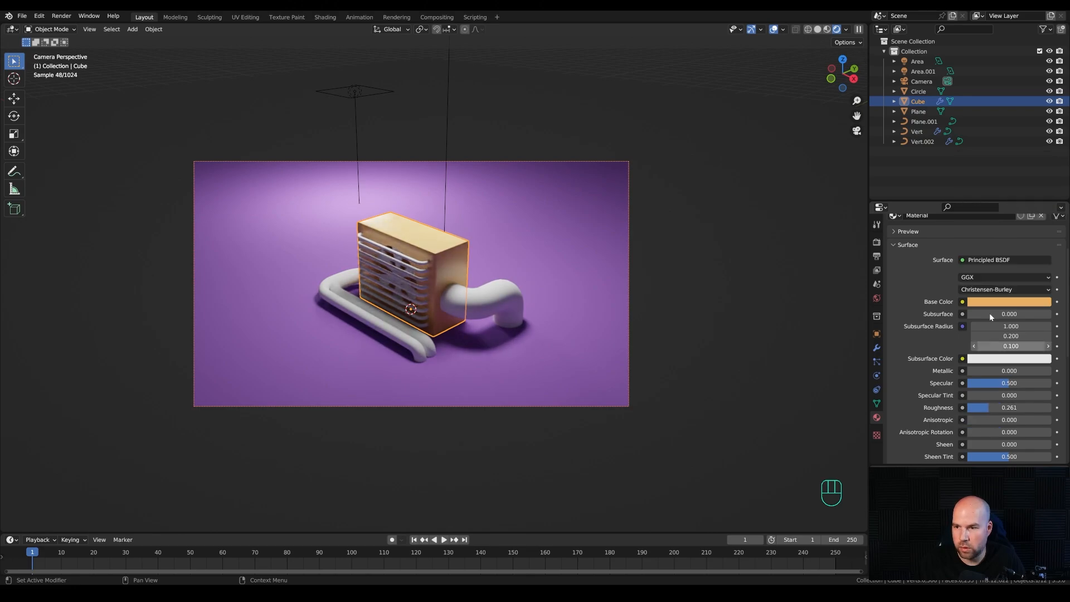
pyautogui.click(991, 301)
pyautogui.moveTo(989, 221); pyautogui.dragTo(983, 219)
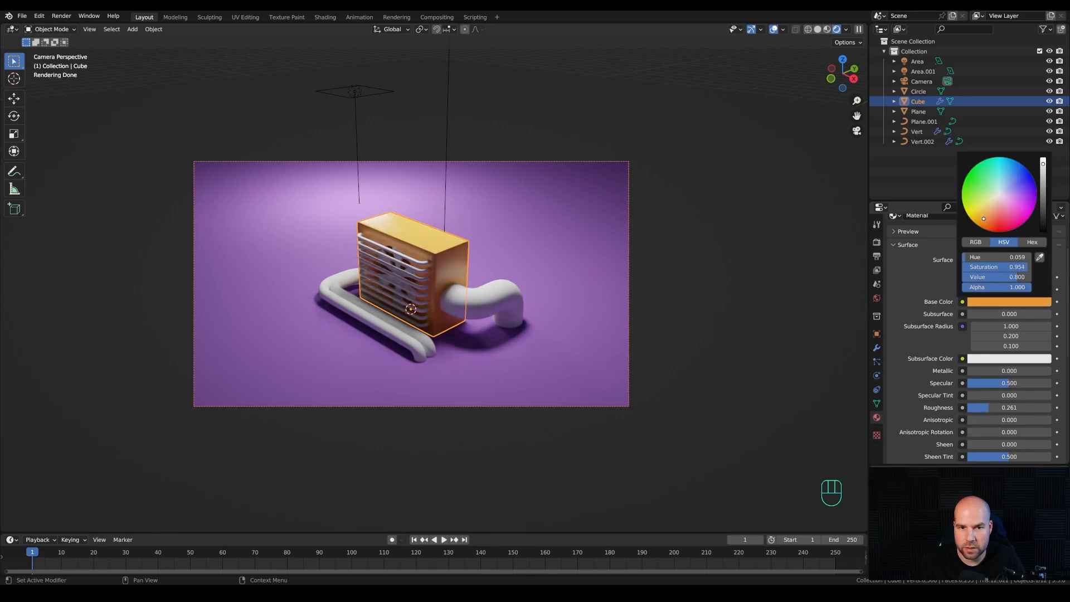
# Create a new material on the front grille with metallic 1.0 and roughness 0.394
pyautogui.click(432, 254)
pyautogui.scroll(3, 821, 277)
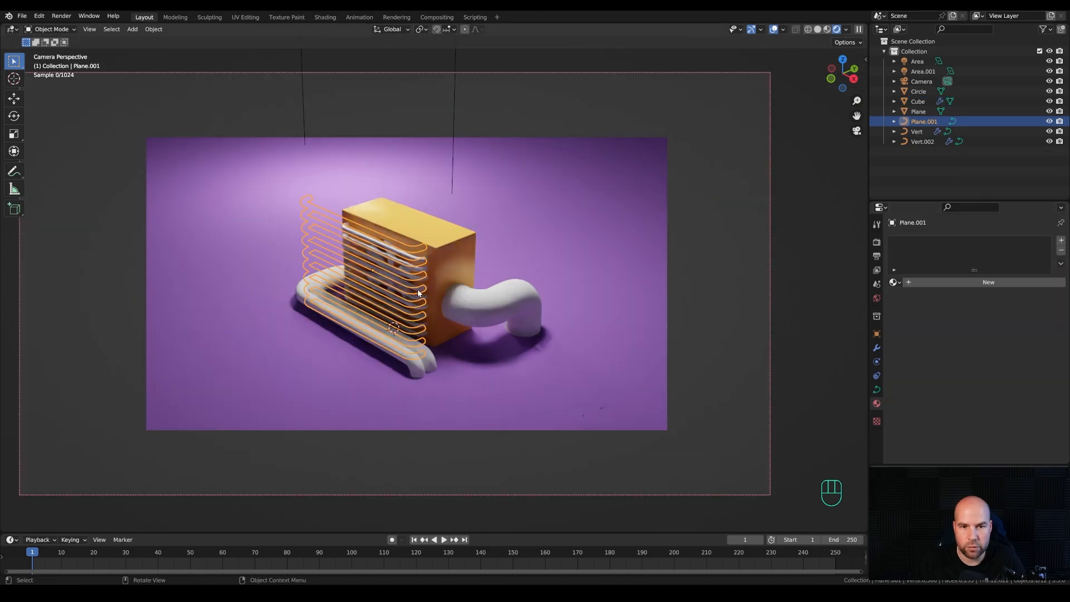
pyautogui.click(950, 282)
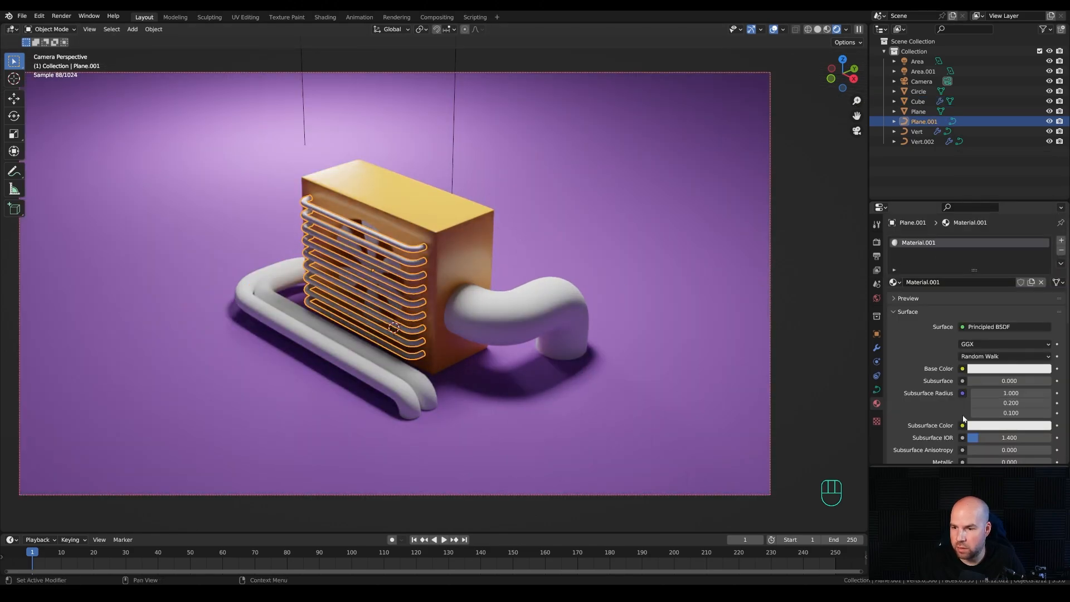
pyautogui.moveTo(987, 387); pyautogui.dragTo(1047, 387)
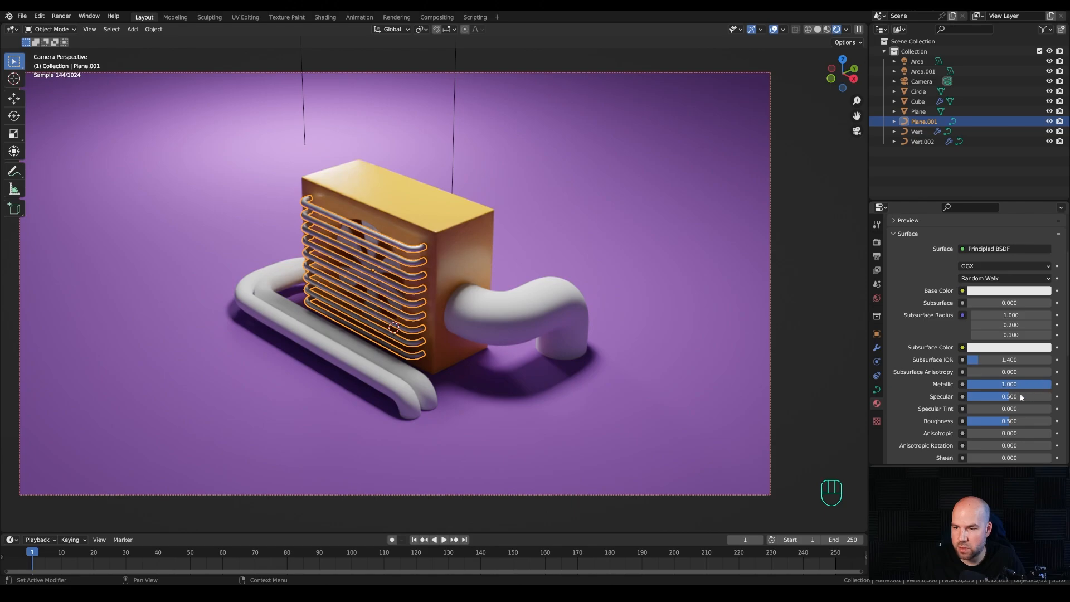
pyautogui.moveTo(1019, 421); pyautogui.dragTo(1010, 420)
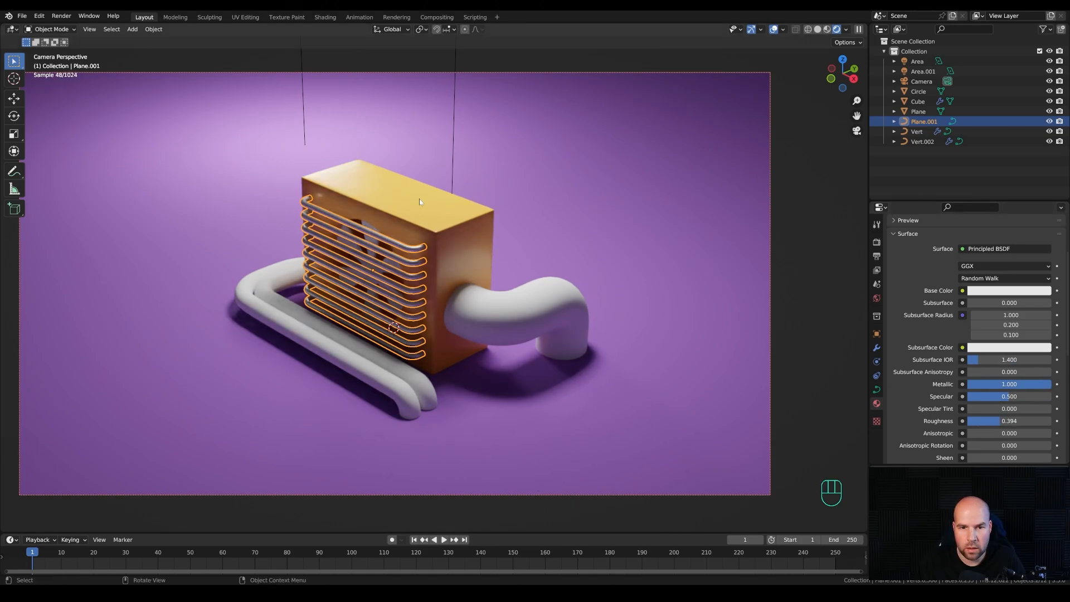
# Assign a separate copy of the grille's metal material to the thick single pipe and tint it beige with hue 0.075 and saturation 0.458
pyautogui.click(476, 302)
pyautogui.click(894, 282)
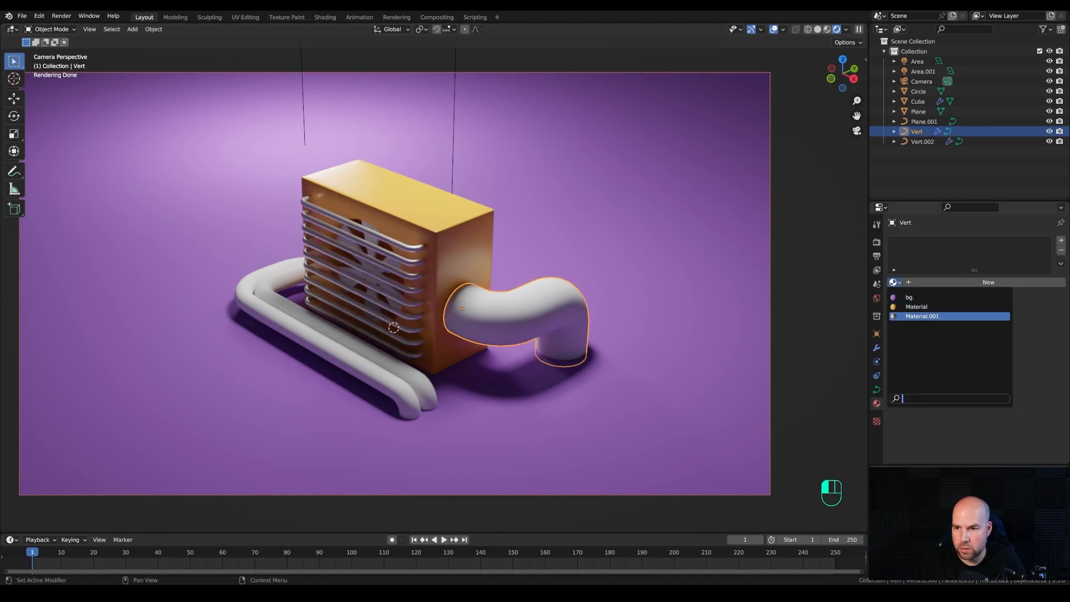
pyautogui.click(921, 316)
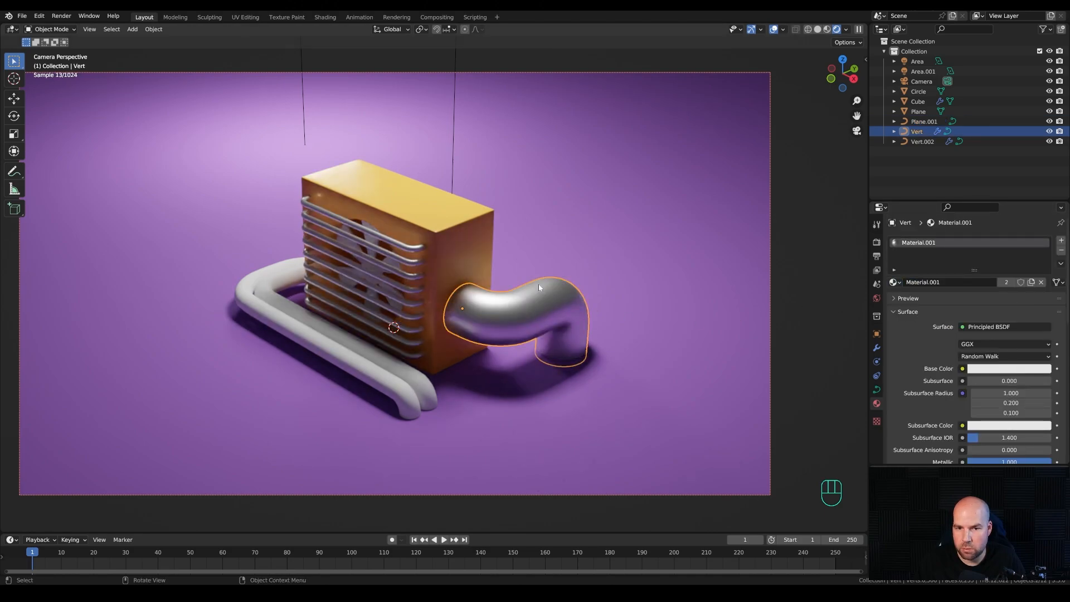
pyautogui.click(1033, 282)
pyautogui.click(1006, 370)
pyautogui.moveTo(997, 265); pyautogui.dragTo(994, 269)
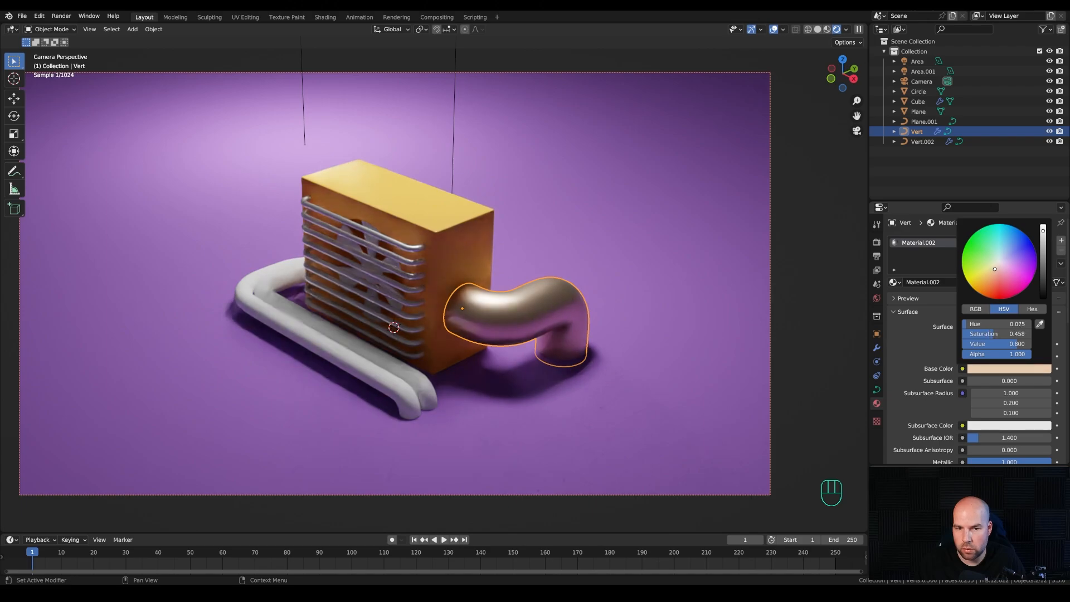
# Assign the beige metal Material.002 to the double pipe and the fan blades
pyautogui.click(922, 142)
pyautogui.click(895, 283)
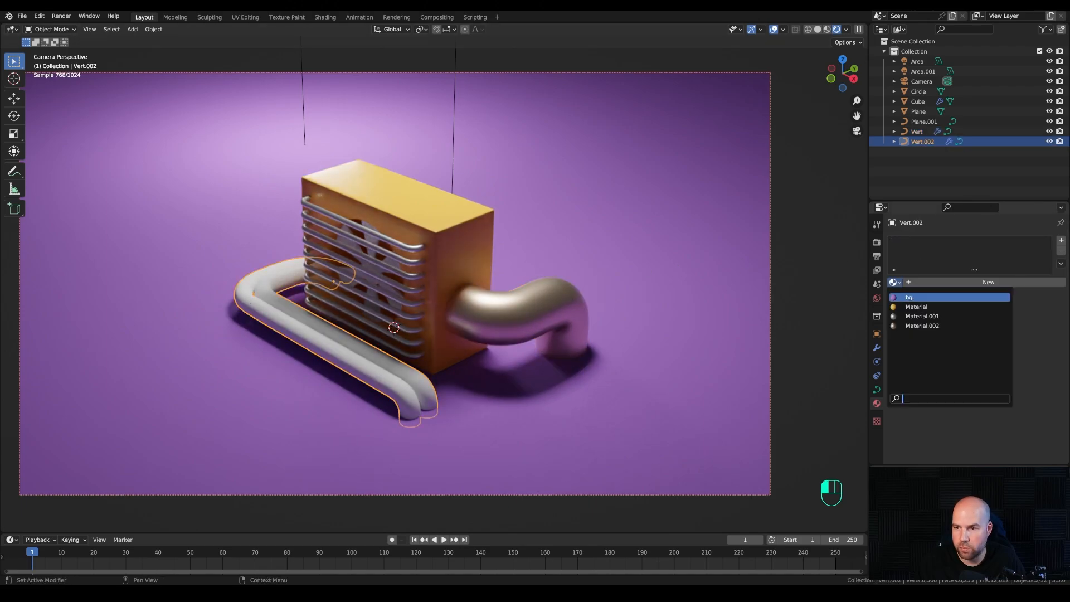
pyautogui.click(922, 325)
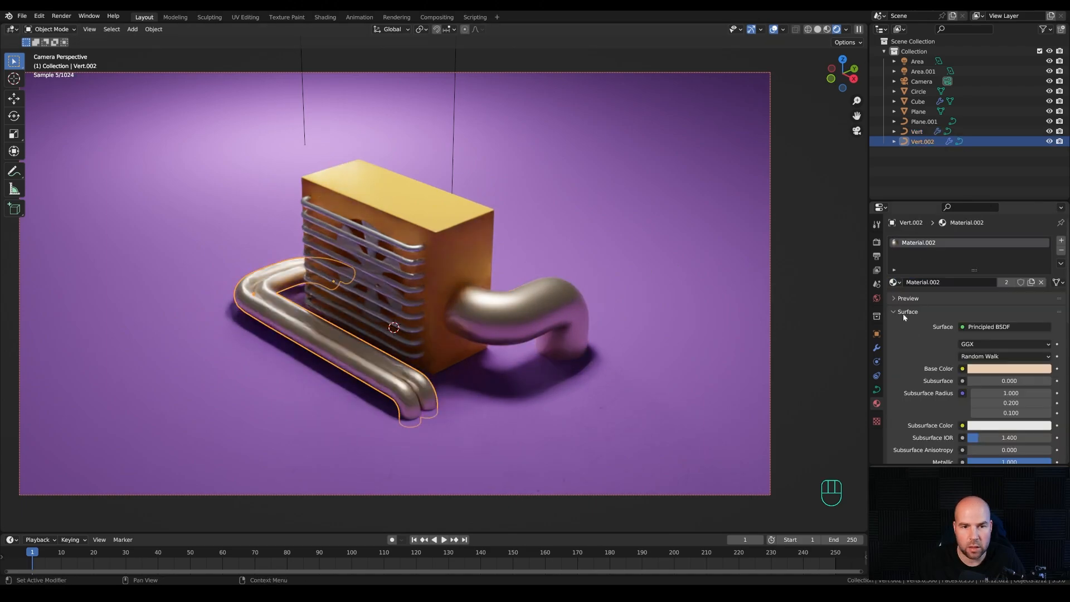
pyautogui.click(353, 246)
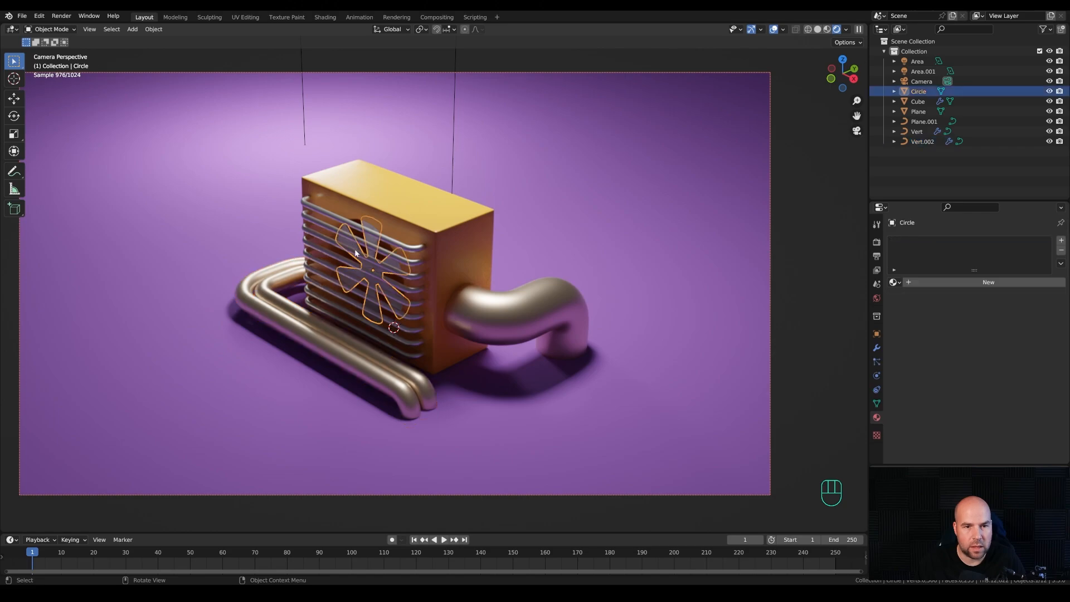
pyautogui.click(894, 283)
pyautogui.click(903, 325)
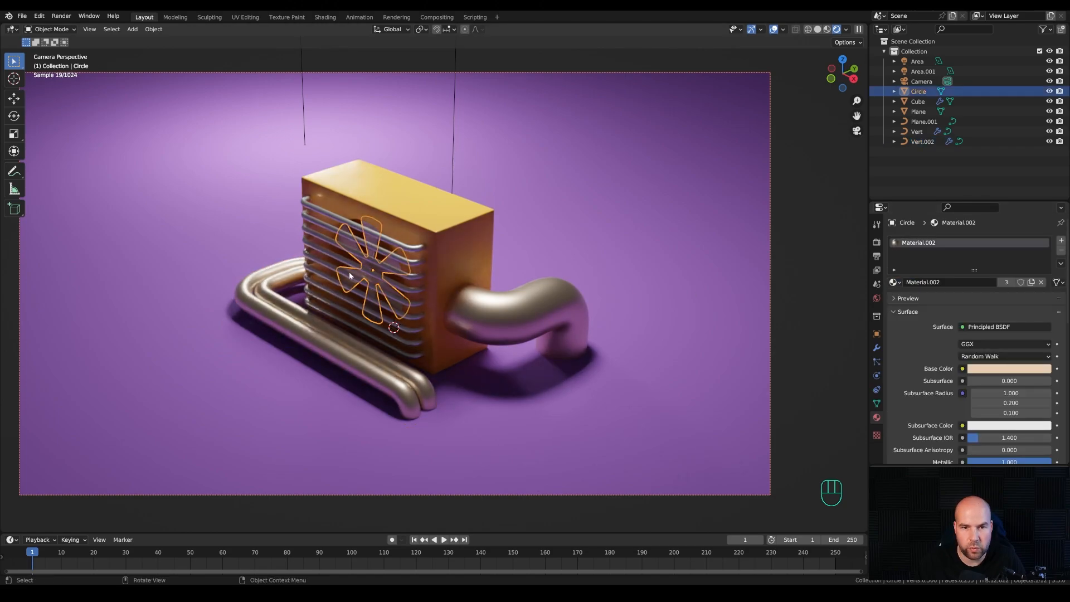
# Change the world background color to a blue-violet with hue 0.697, saturation 0.831 and value 0.178
pyautogui.scroll(-2, 495, 237)
pyautogui.keyDown('shift'); pyautogui.moveTo(525, 224); pyautogui.dragTo(529, 234, button='middle'); pyautogui.keyUp('shift')
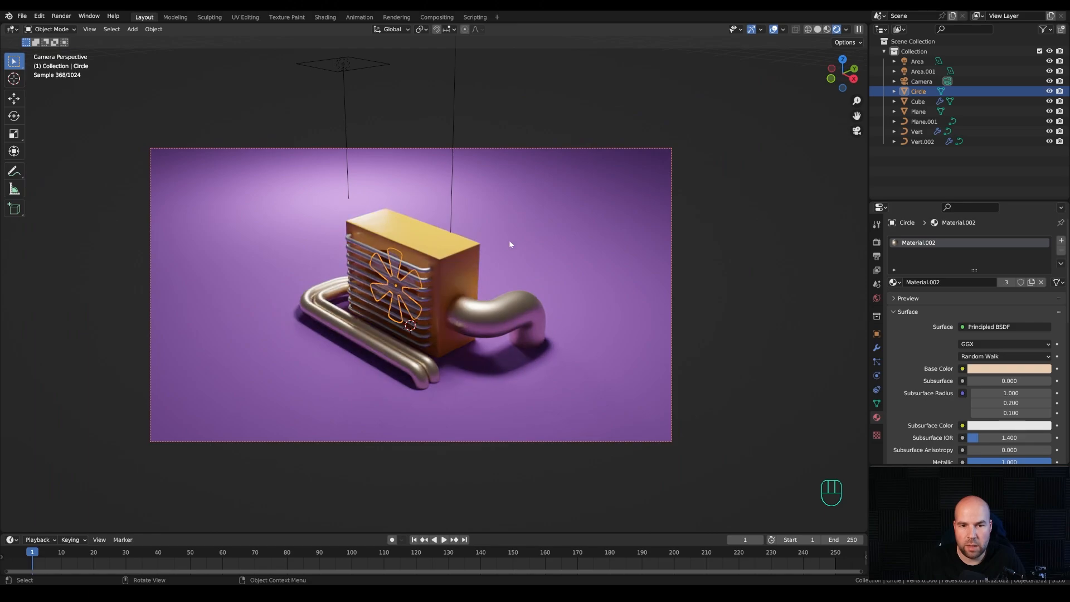
pyautogui.click(876, 298)
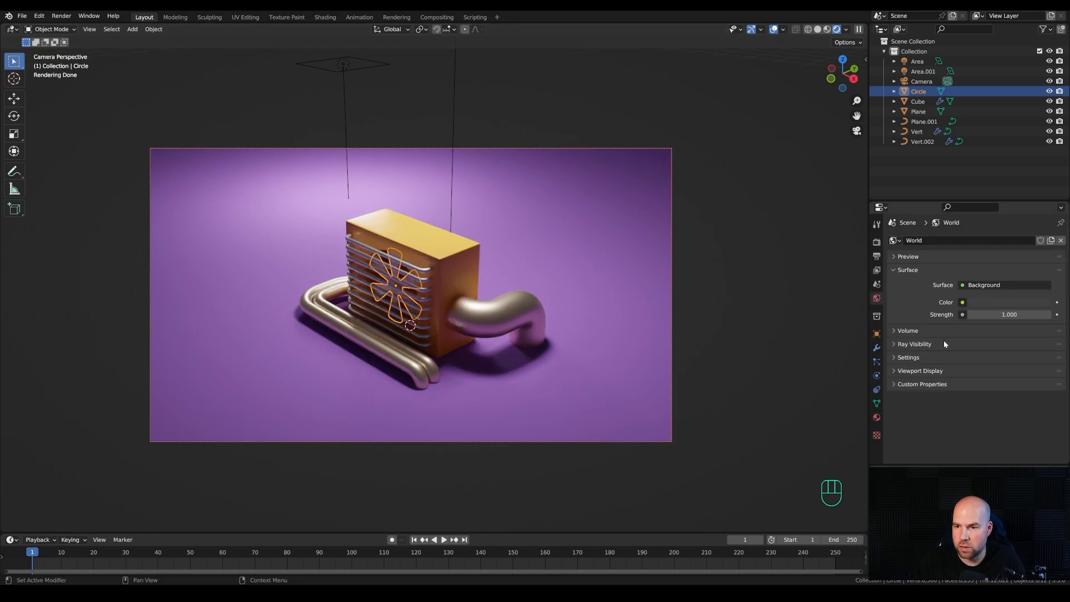
pyautogui.click(1003, 302)
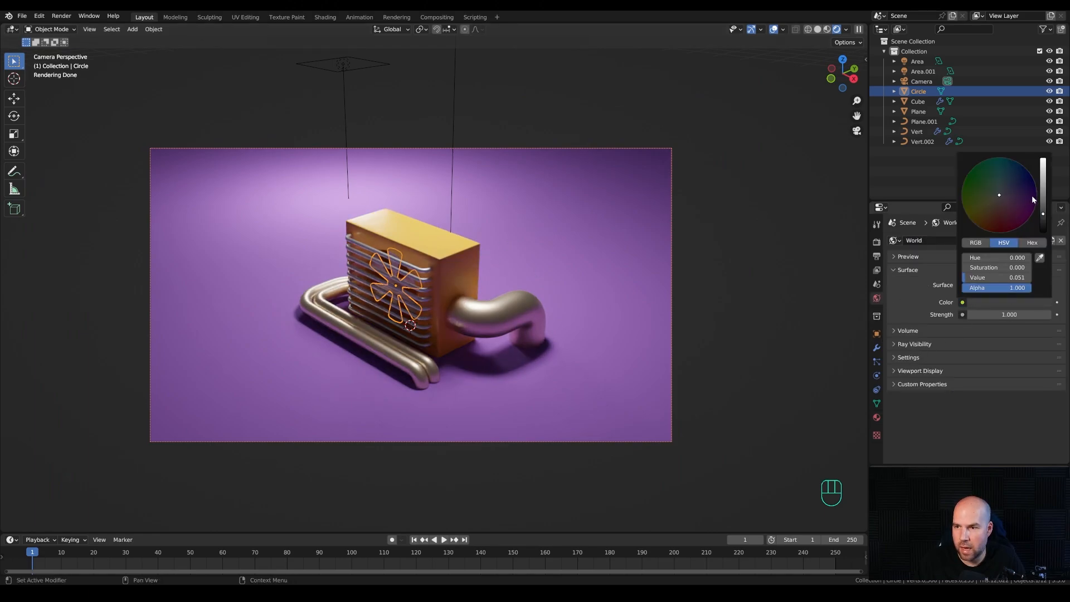
pyautogui.scroll(3, 1032, 199)
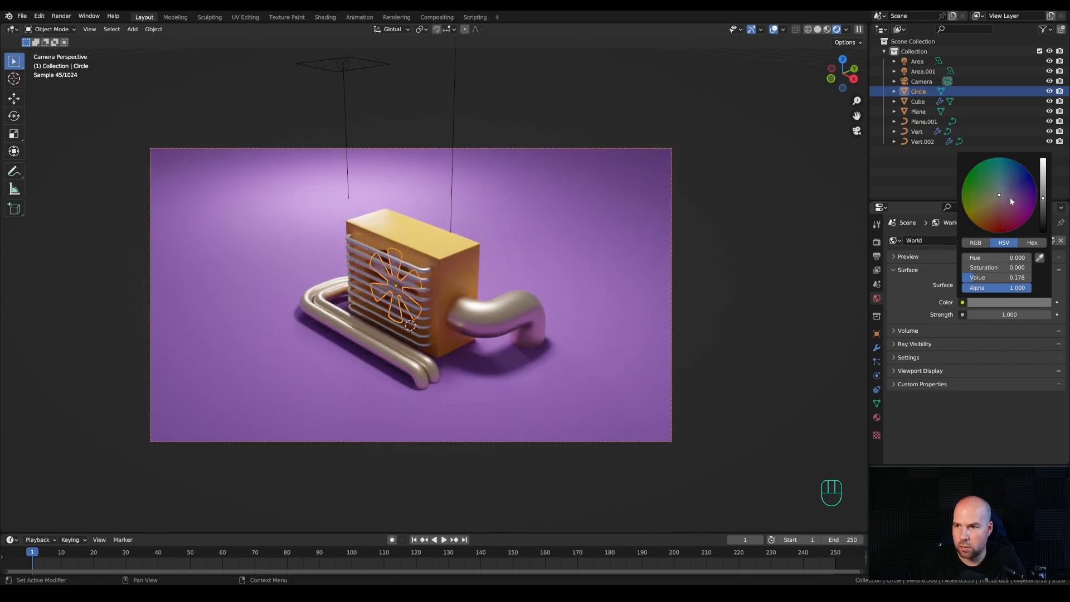
pyautogui.moveTo(1011, 200); pyautogui.dragTo(1021, 191)
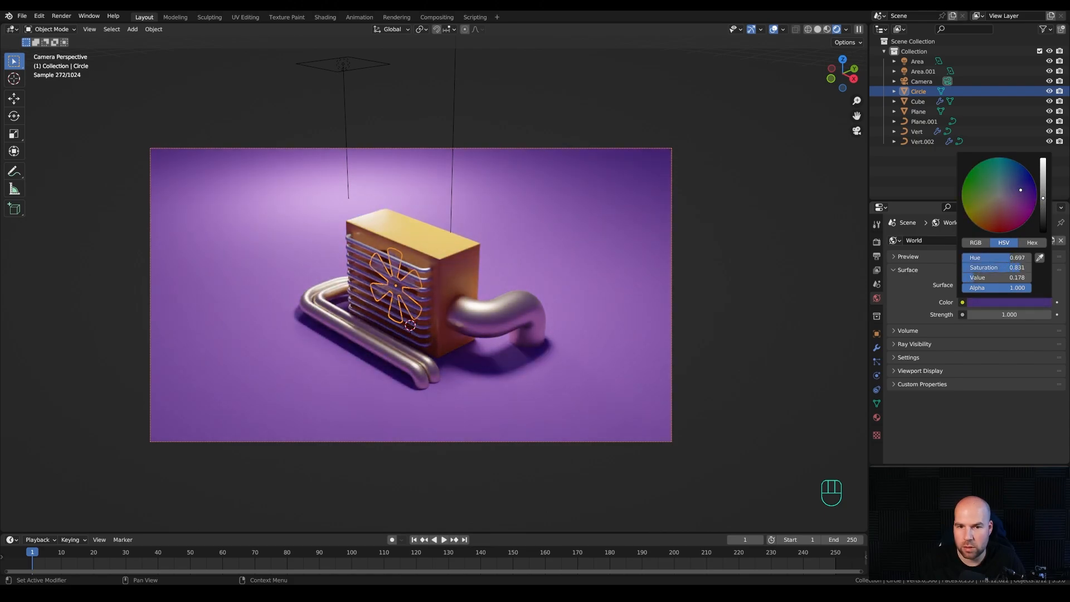
# Set the color management look to Medium High Contrast and exposure to 1.167, and fit the camera view to the viewport
pyautogui.click(876, 241)
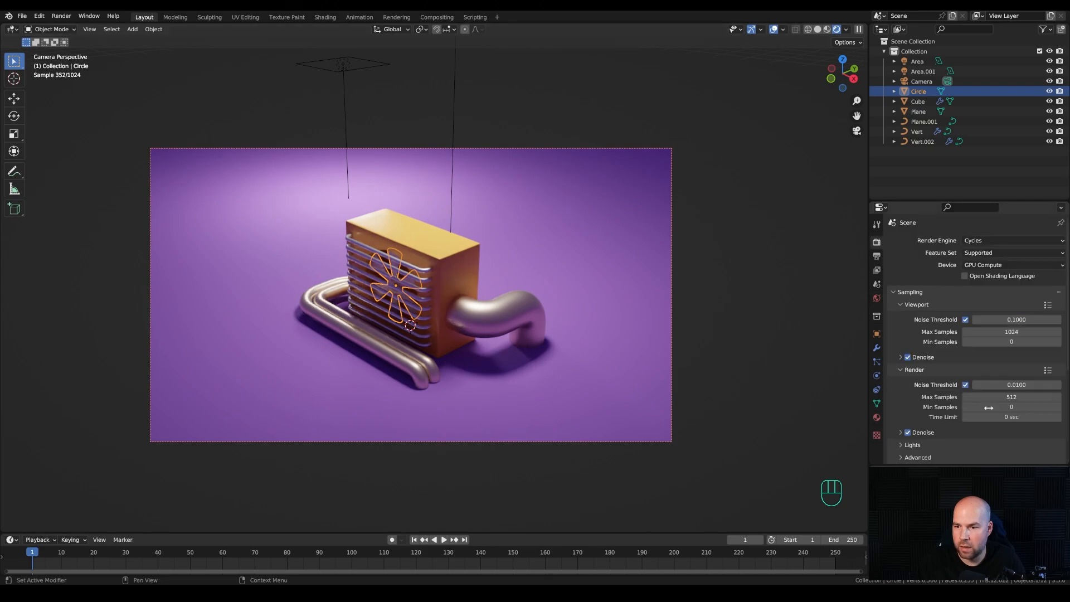
pyautogui.scroll(-12, 967, 420)
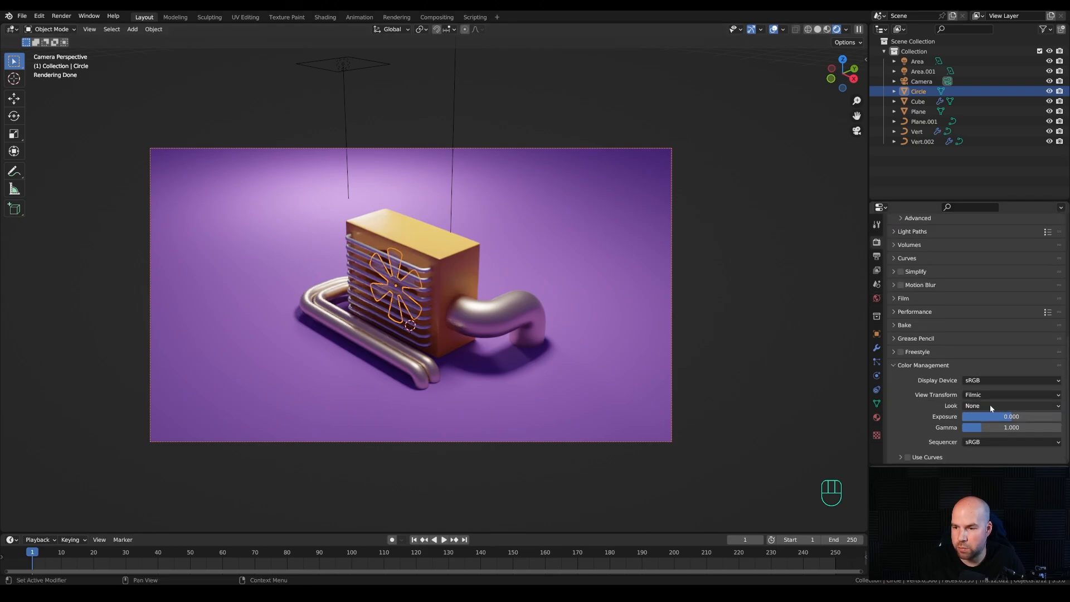
pyautogui.click(989, 405)
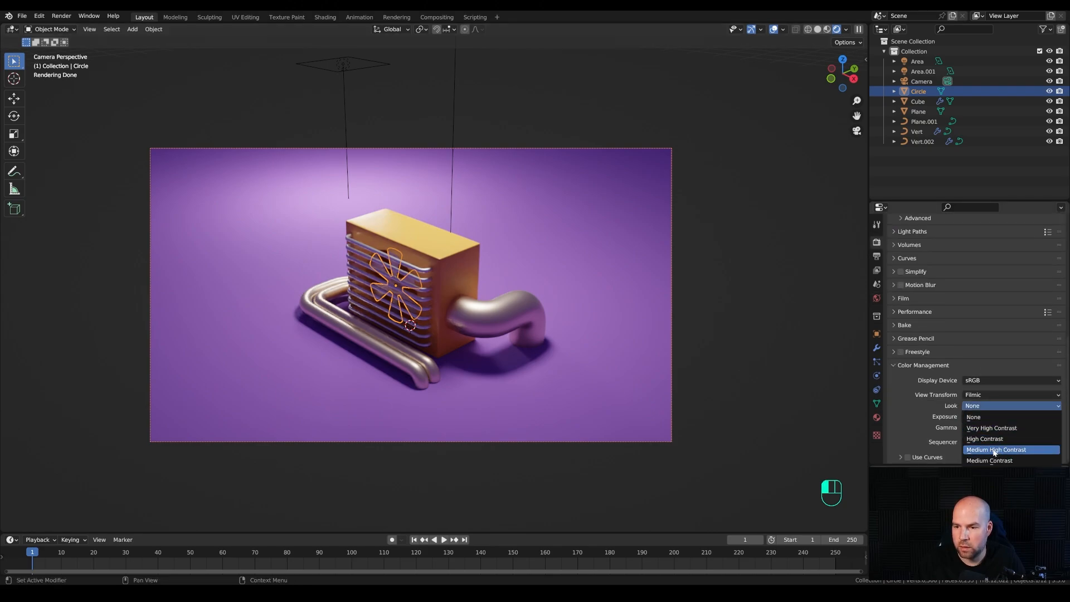
pyautogui.click(995, 451)
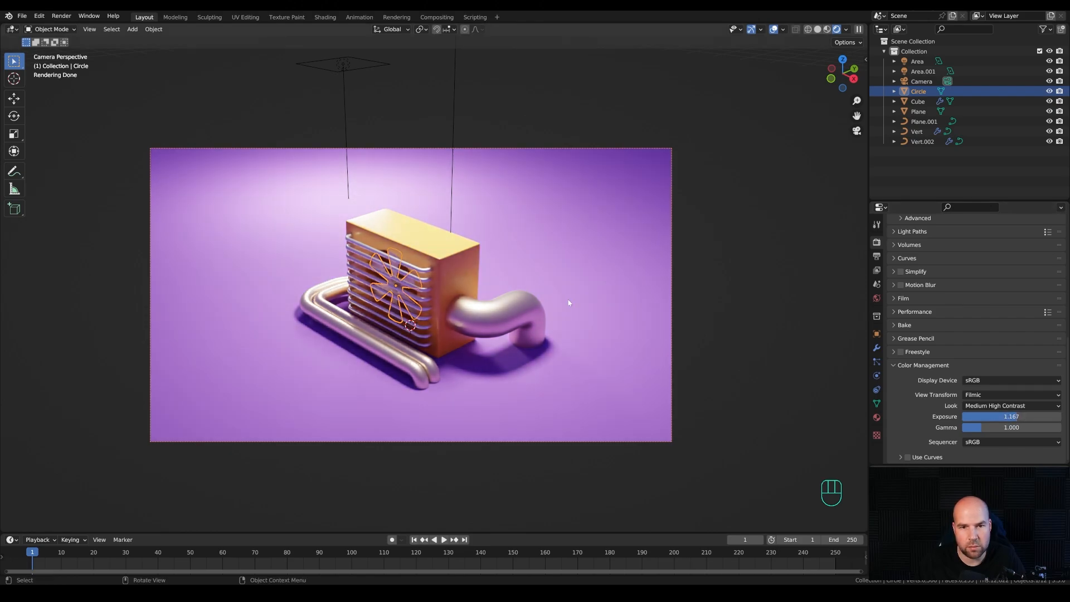
pyautogui.press('Home')
pyautogui.click(748, 267)
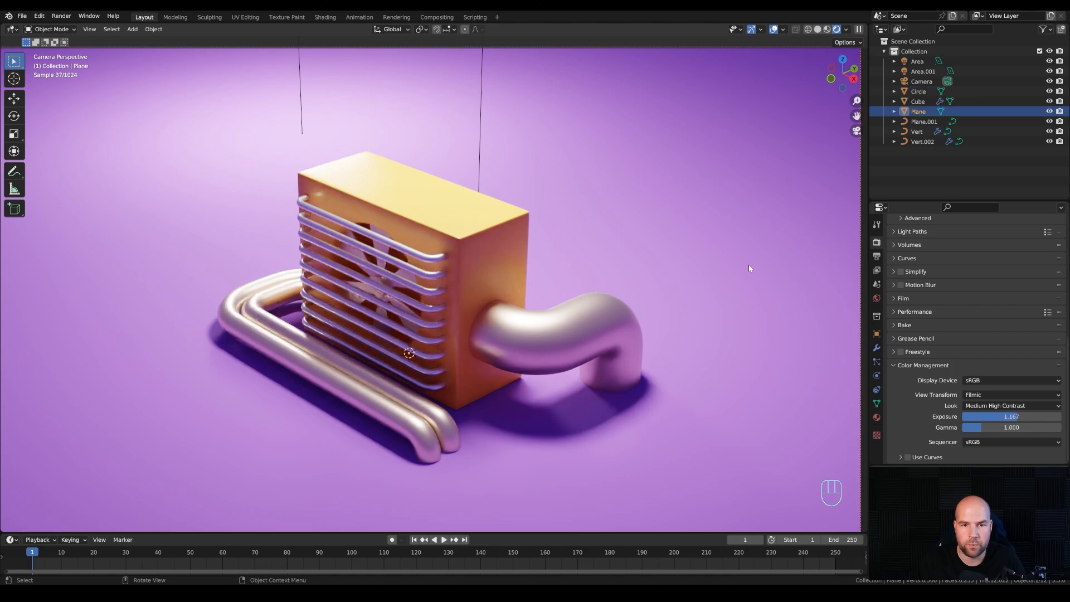